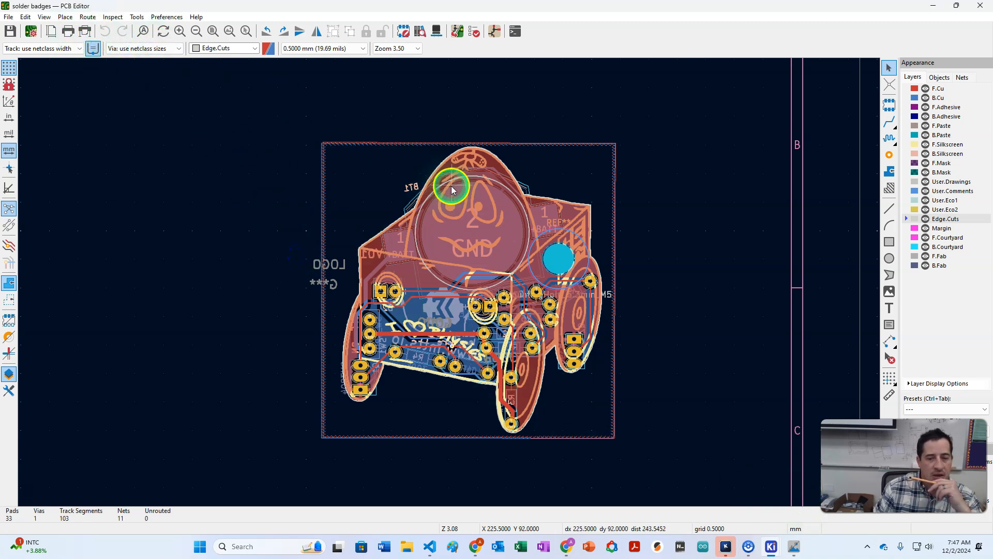
- Open the solder badge board in the 3D viewer and tilt it to examine the front artwork
click(45, 16)
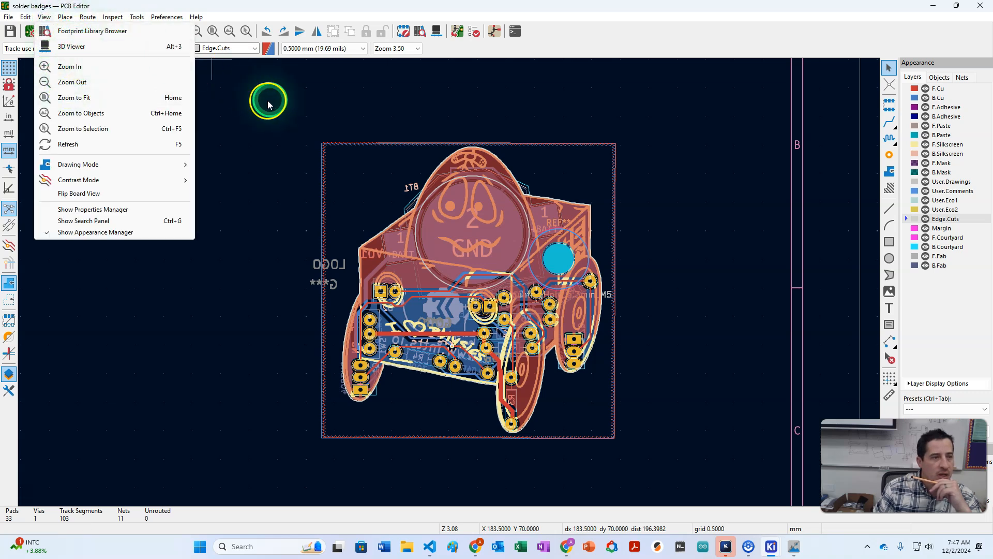
click(243, 99)
click(45, 17)
click(73, 46)
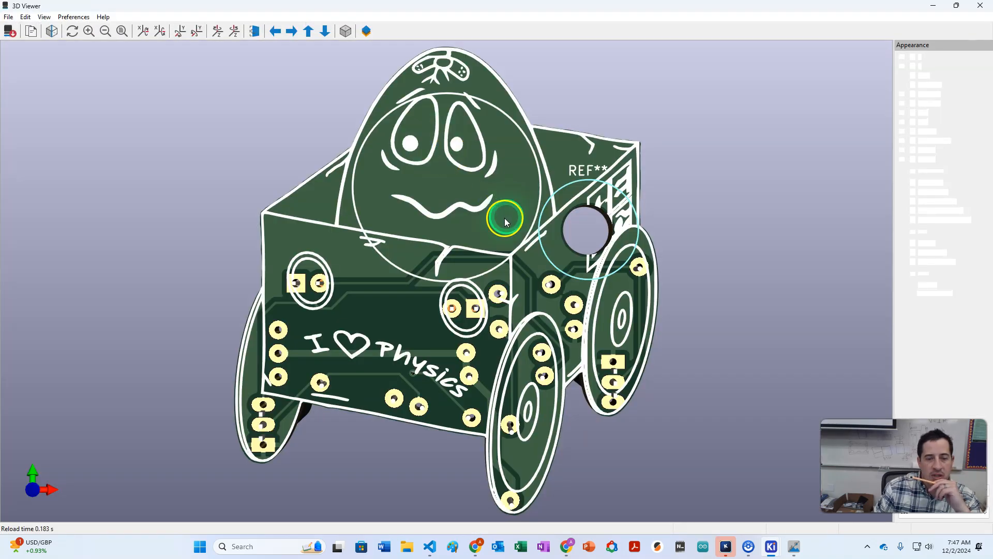
drag(451, 263, 290, 282)
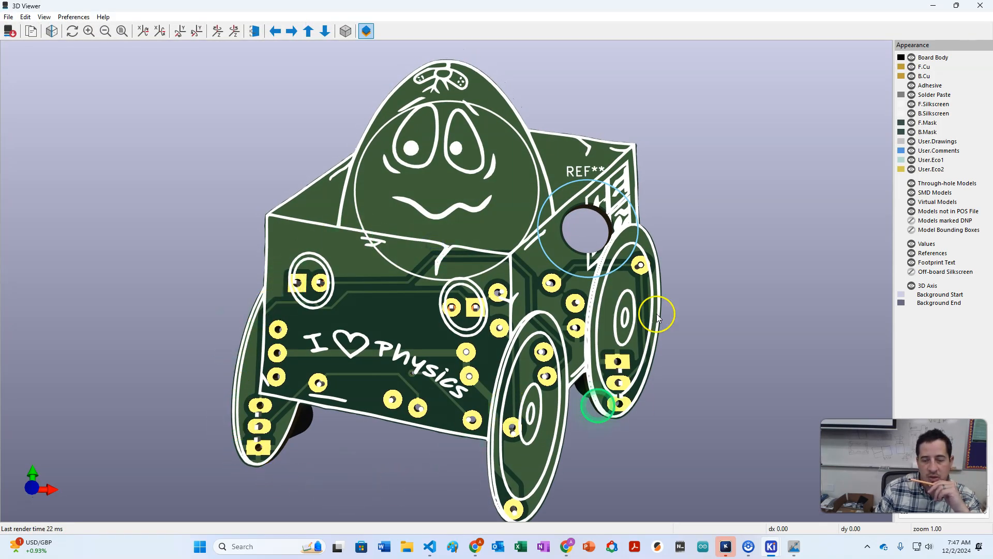
drag(605, 161, 597, 283)
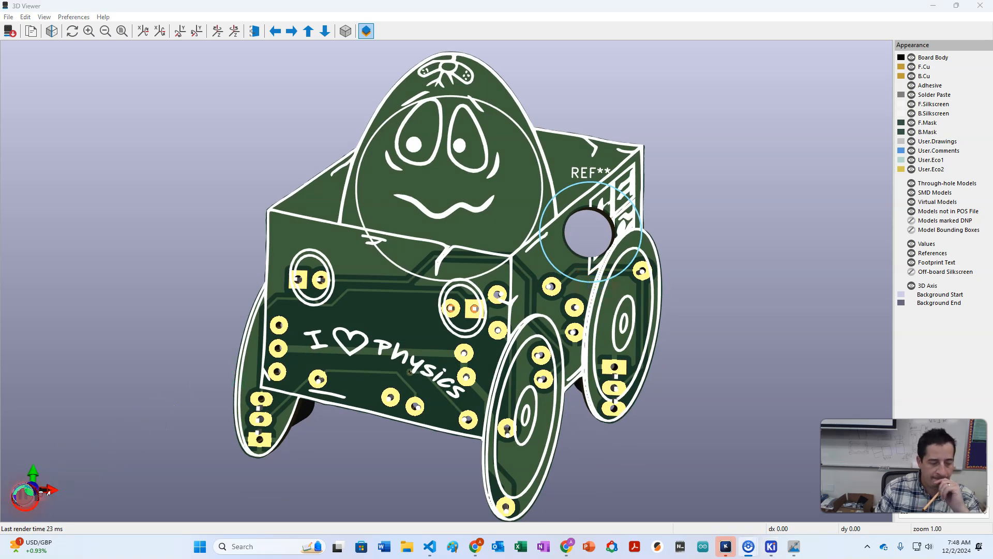
- Switch to the KiCad project window for solder badges and open a new Image Converter
click(790, 543)
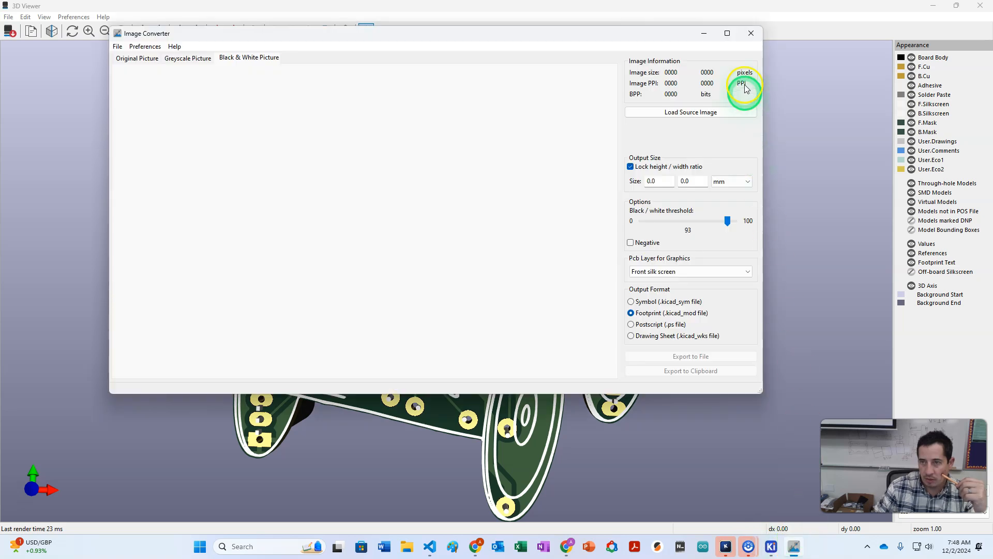
click(753, 27)
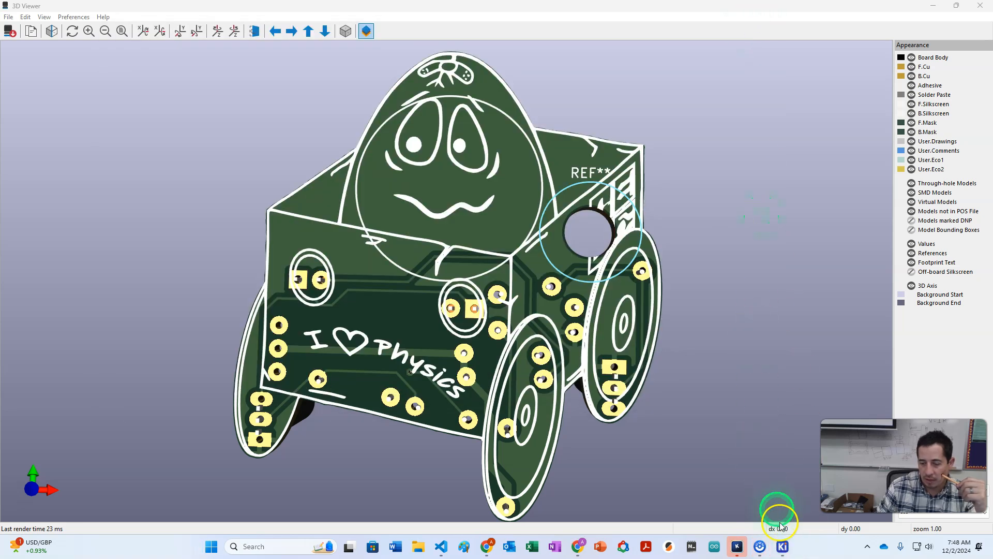
click(783, 546)
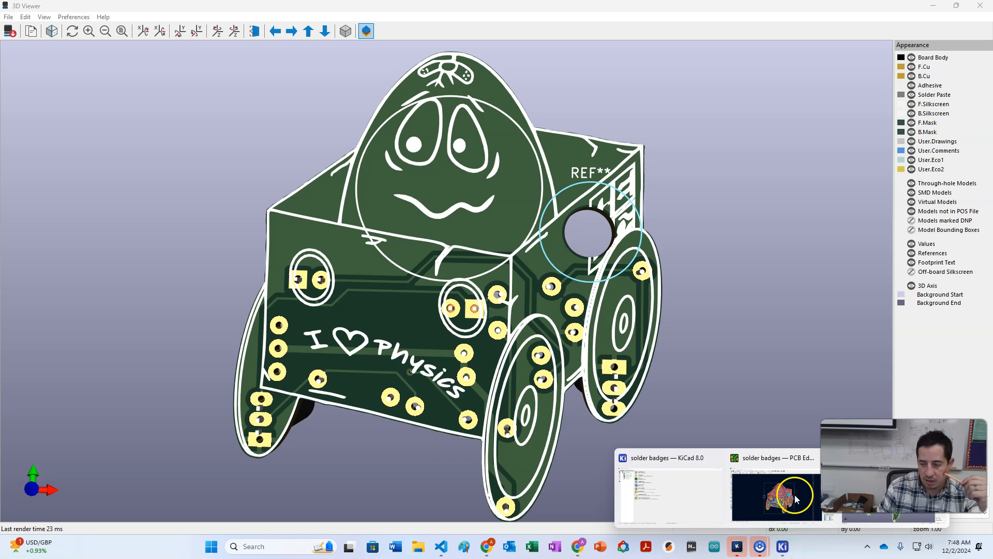
click(692, 488)
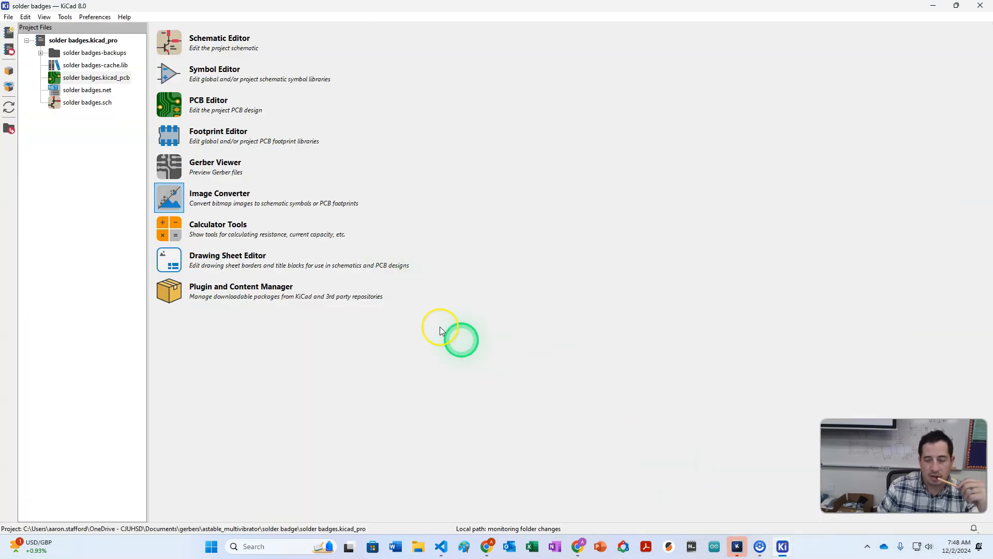
click(174, 205)
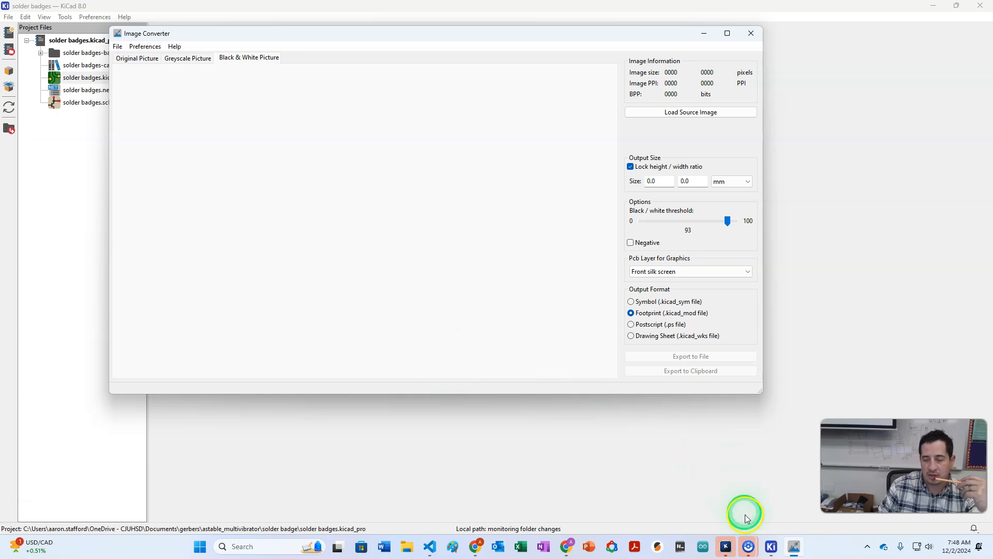
mouse_move(748, 552)
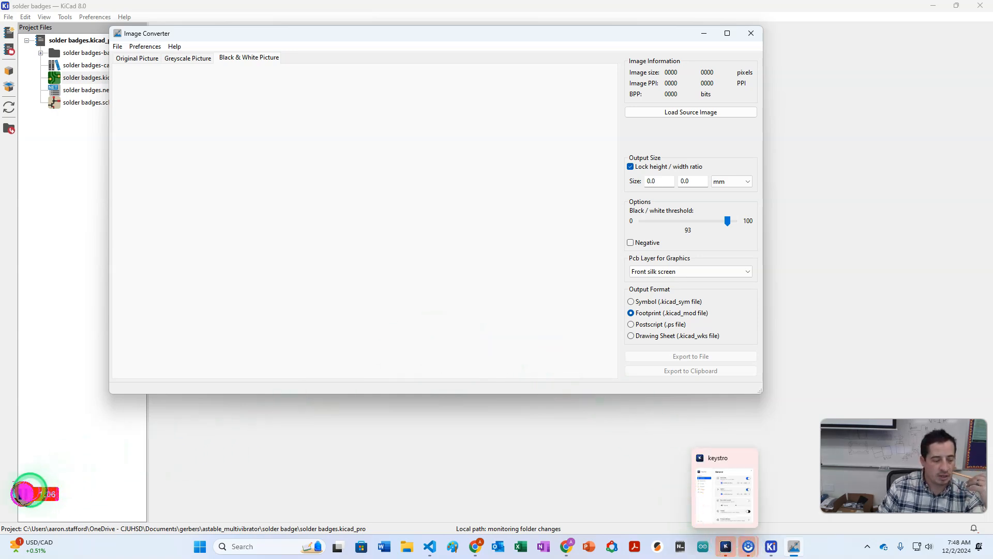
click(26, 495)
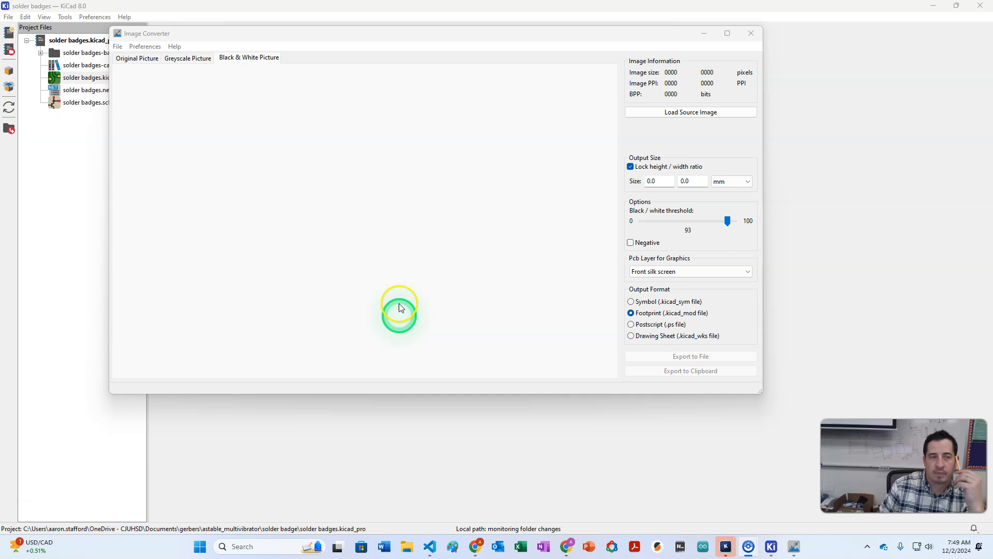
click(266, 142)
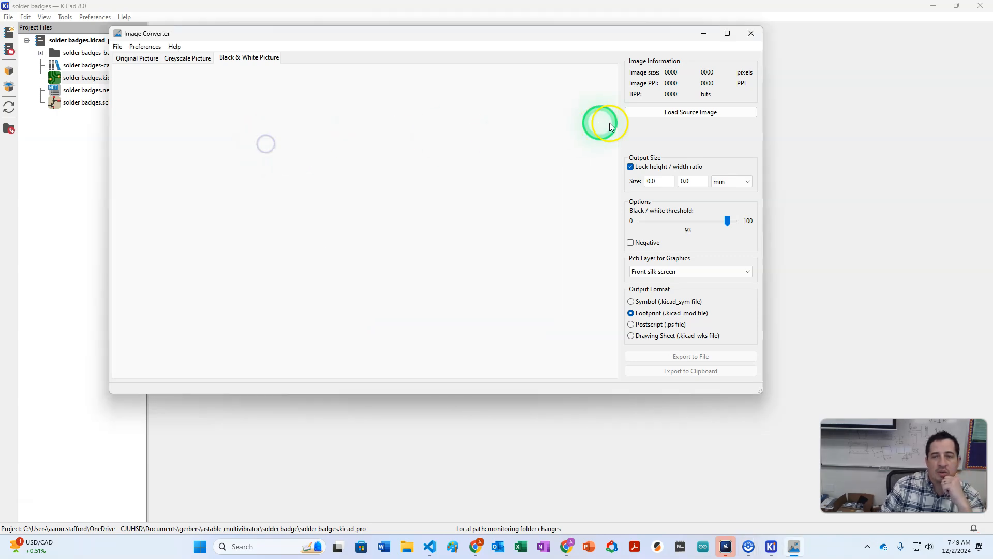
click(665, 119)
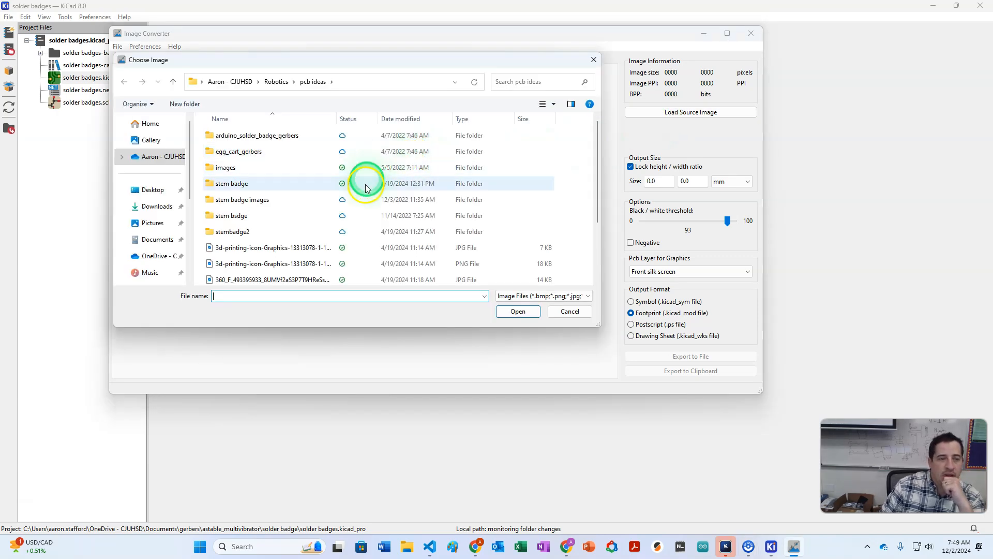
scroll(310, 236, down, 1)
scroll(295, 266, down, 1)
scroll(282, 214, up, 1)
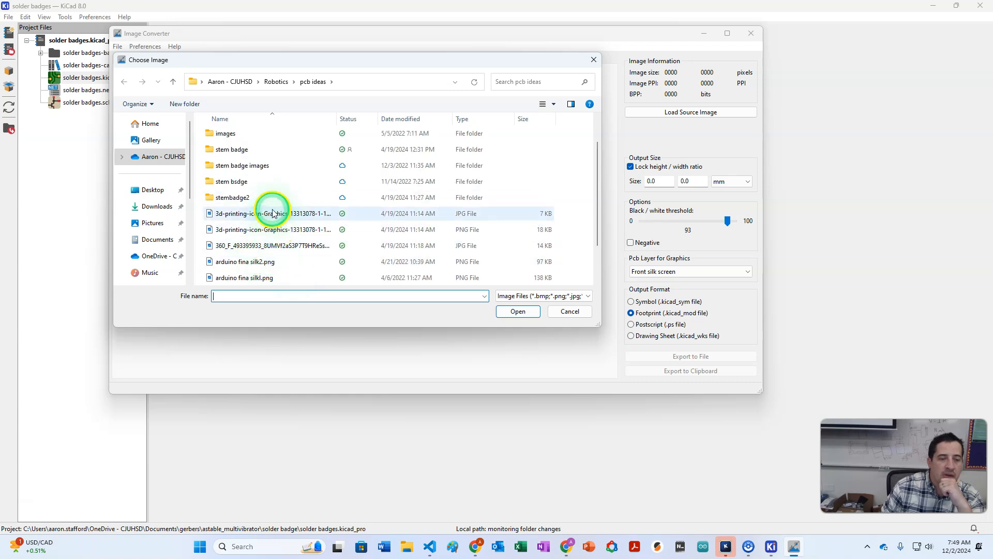
click(273, 214)
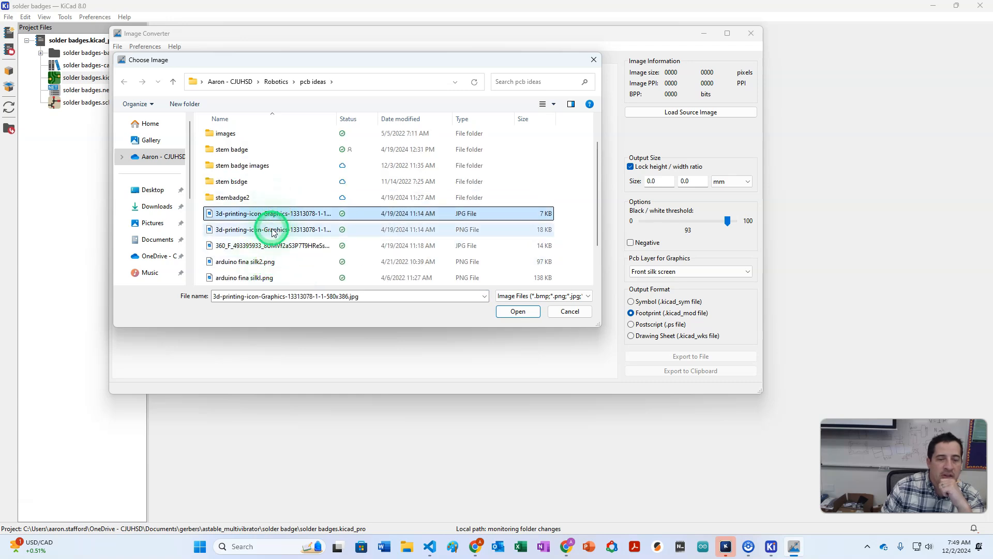
click(272, 230)
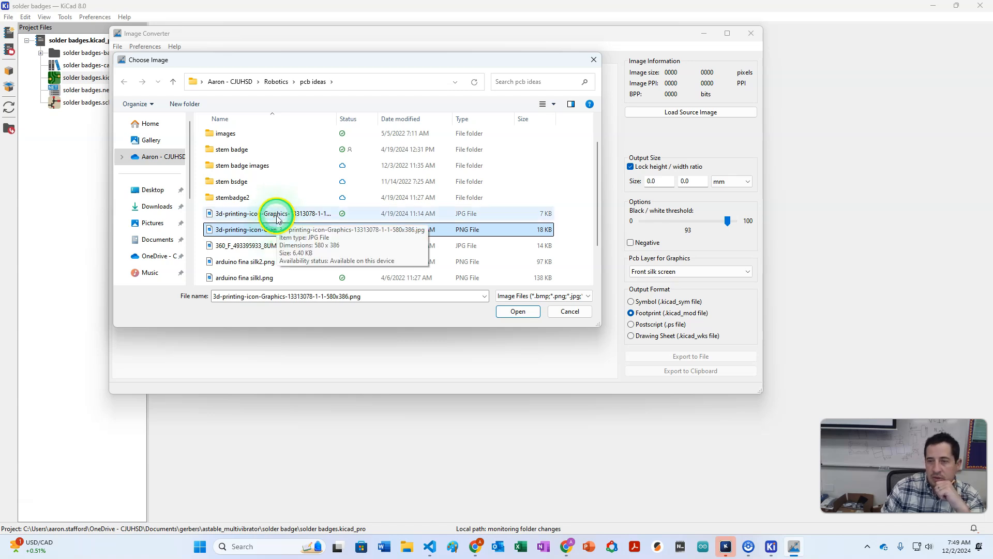
click(514, 312)
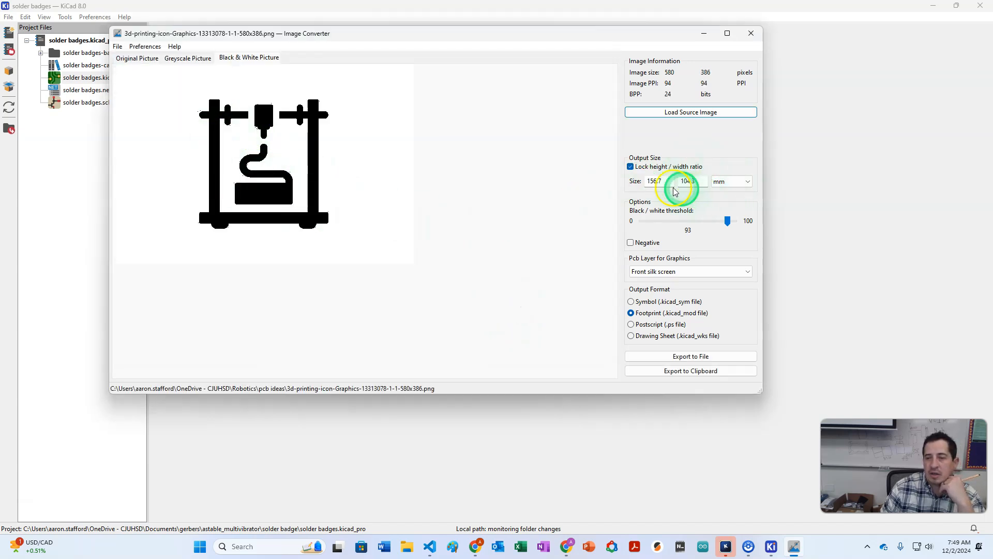
- Set the image's output height to 125 mm with the height/width ratio locked
click(728, 182)
click(730, 186)
click(703, 182)
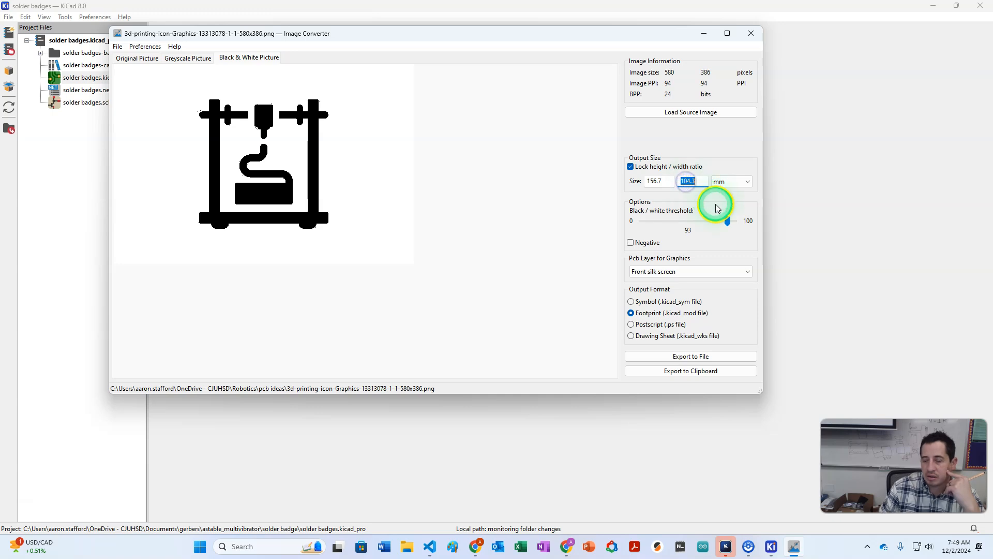
text(125)
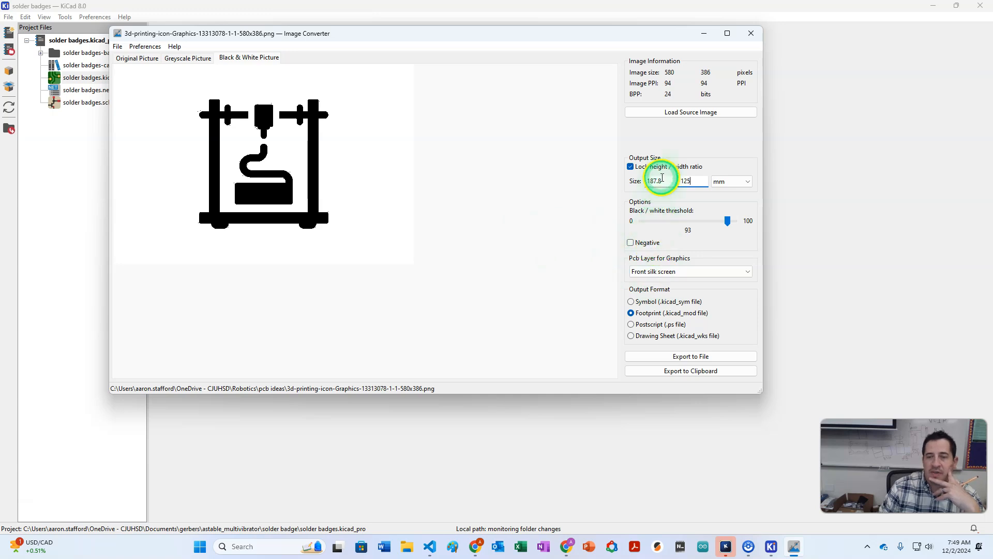
- Try the negative version of the printer icon and switch back to the normal image
click(631, 243)
click(631, 243)
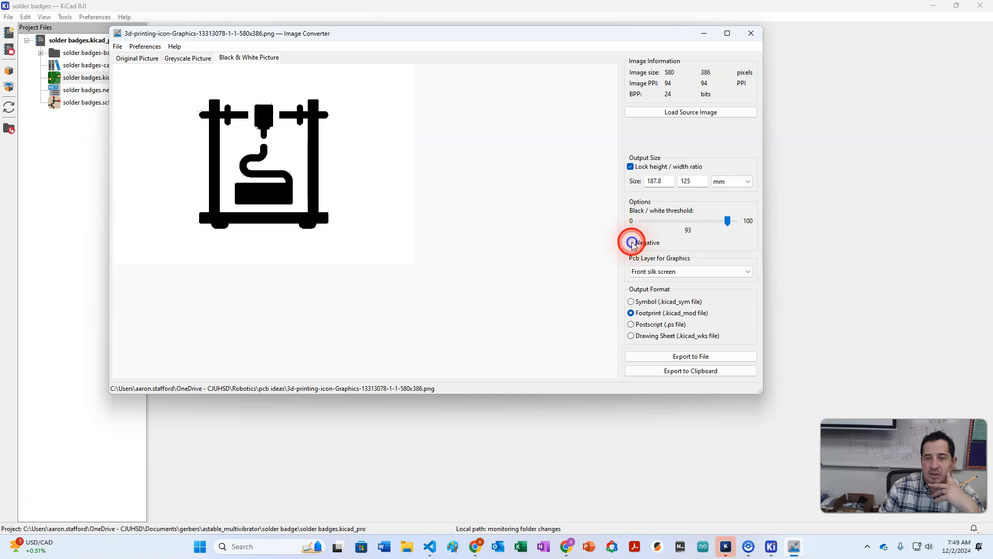
click(631, 243)
click(631, 242)
- Set the black/white threshold to 49 and choose Front silk screen as the PCB layer for the graphics
drag(727, 221, 687, 227)
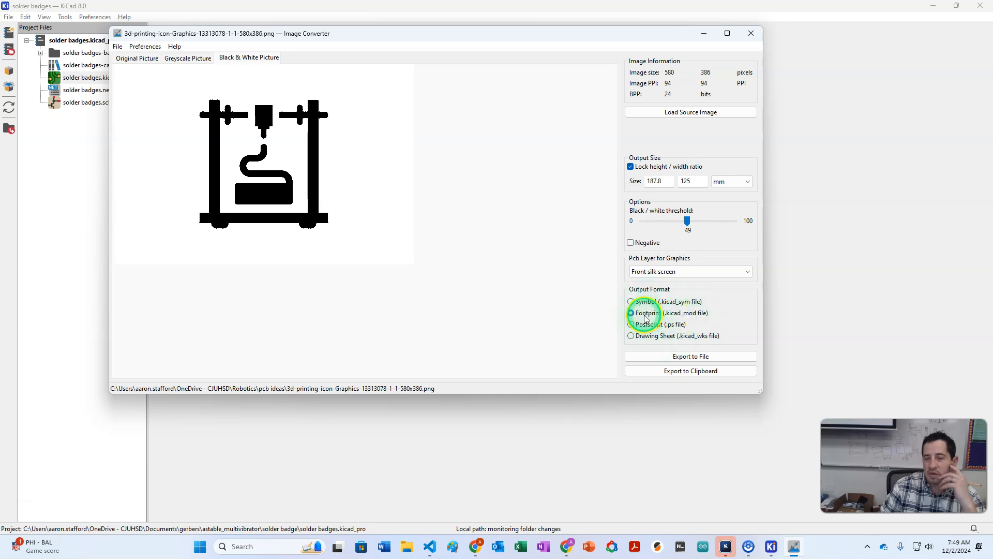
click(657, 271)
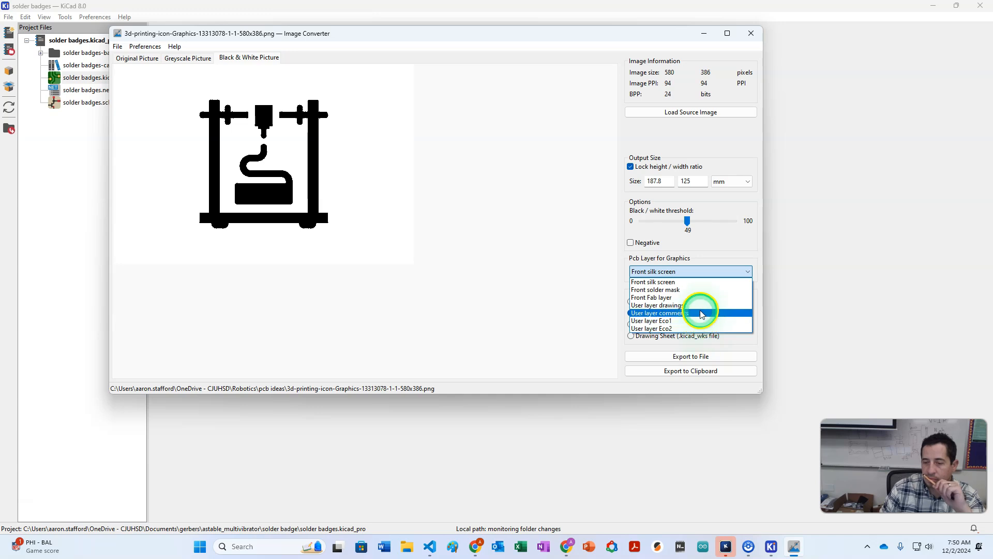
click(687, 283)
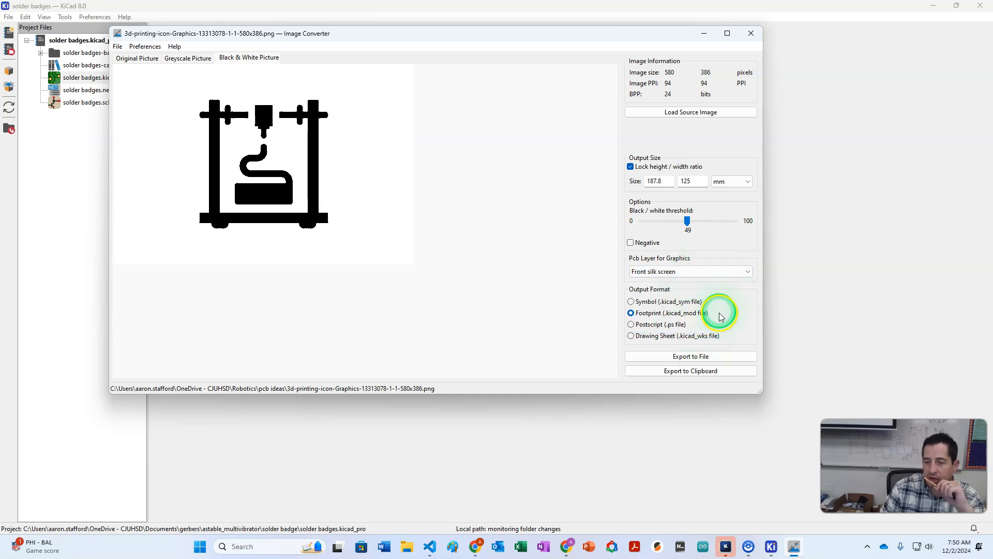
- Export the converted image as a KiCad footprint file named printer_silk in the pcb ideas folder
click(692, 357)
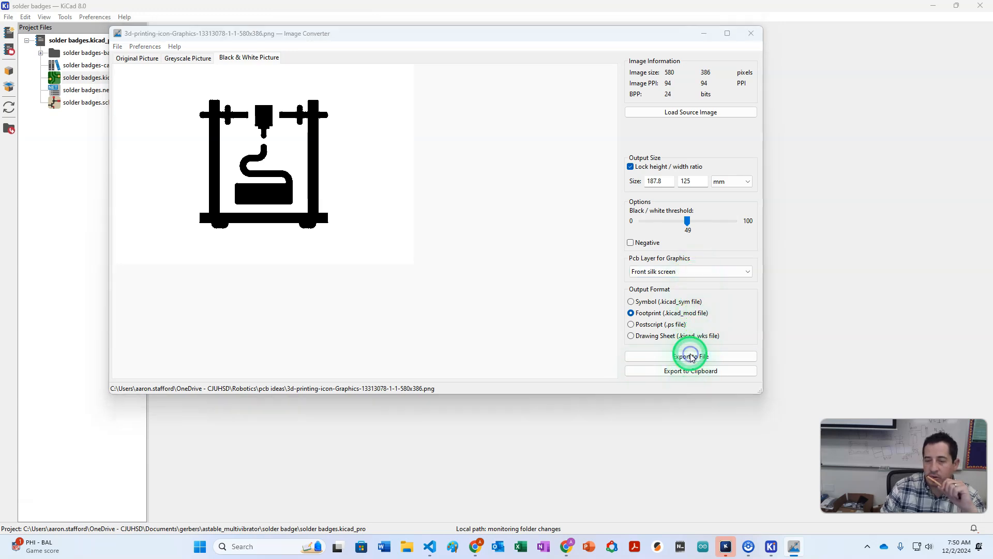
click(349, 232)
click(261, 242)
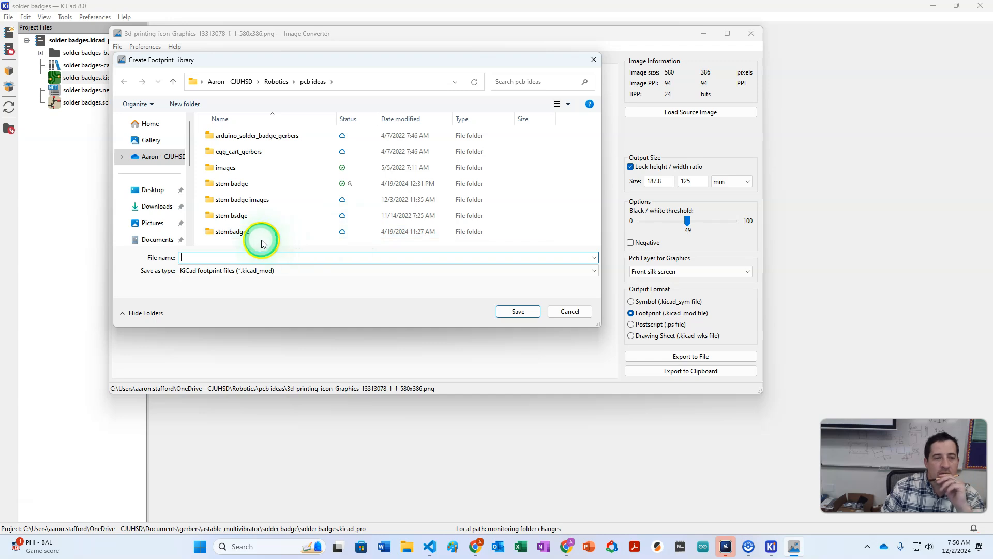
click(249, 258)
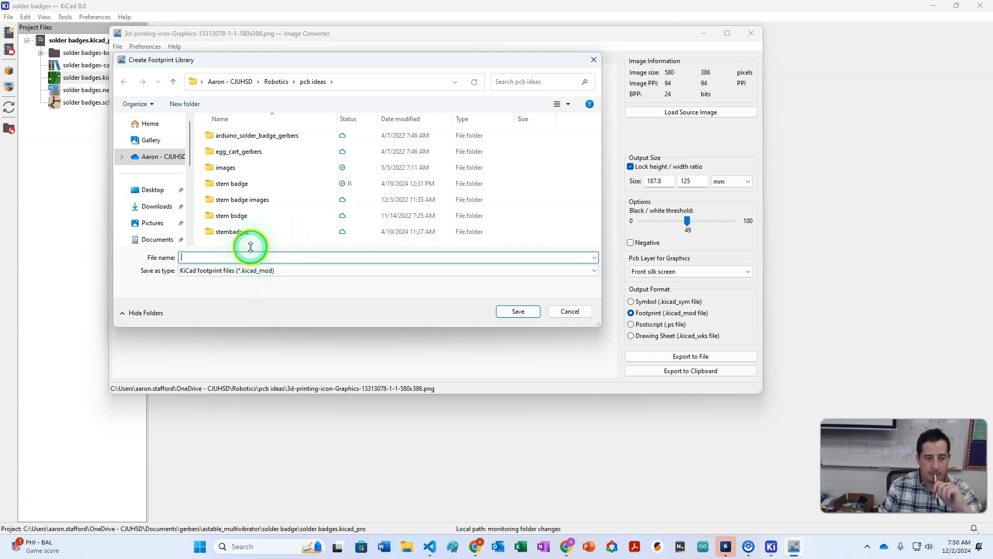
text(pe)
text(int)
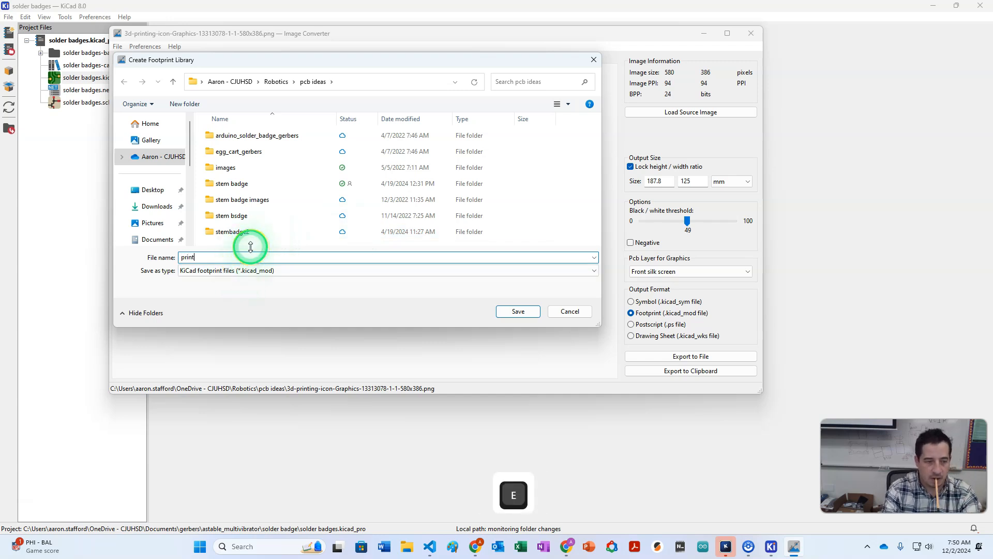
text(er_silk)
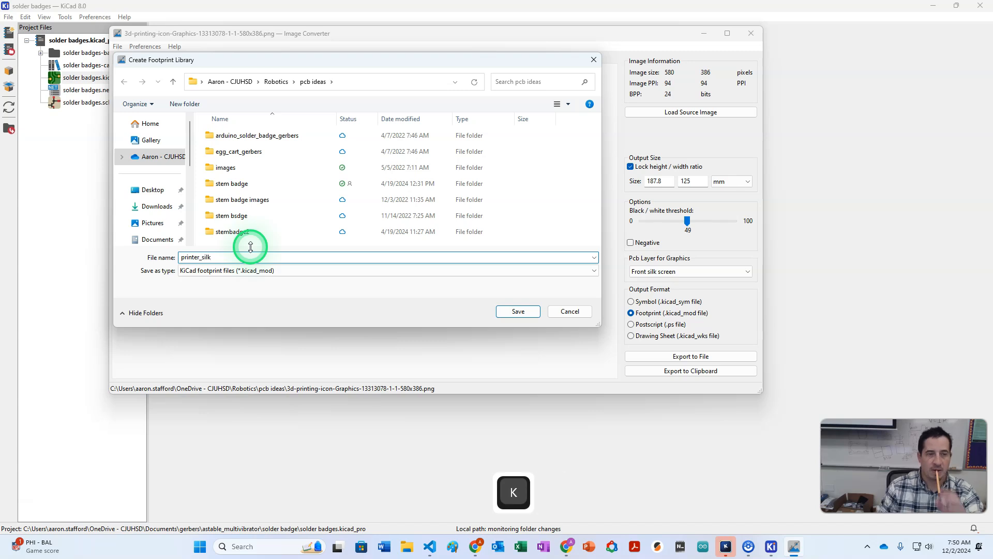
click(518, 312)
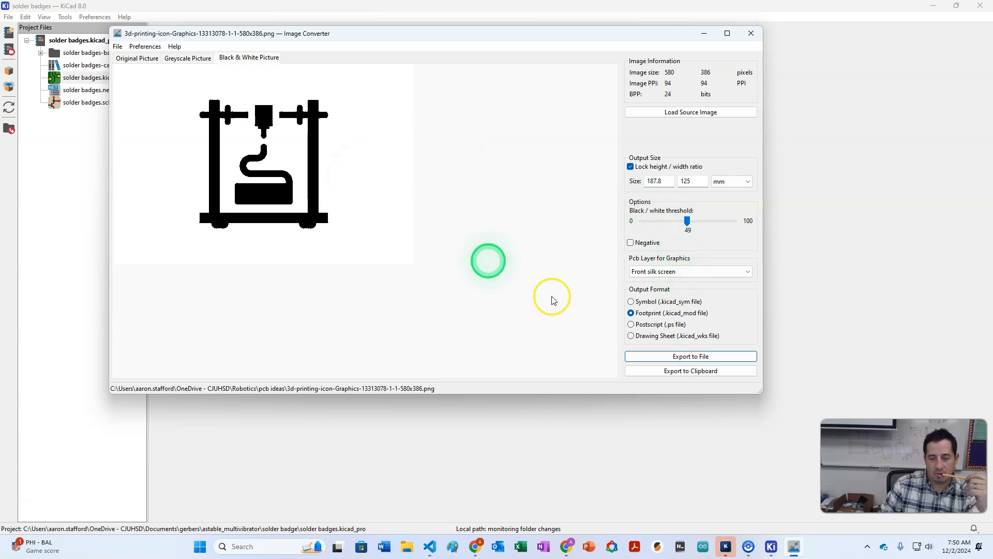
- Switch to the PCB editor, start adding a footprint and search the footprint libraries for printer_
click(771, 547)
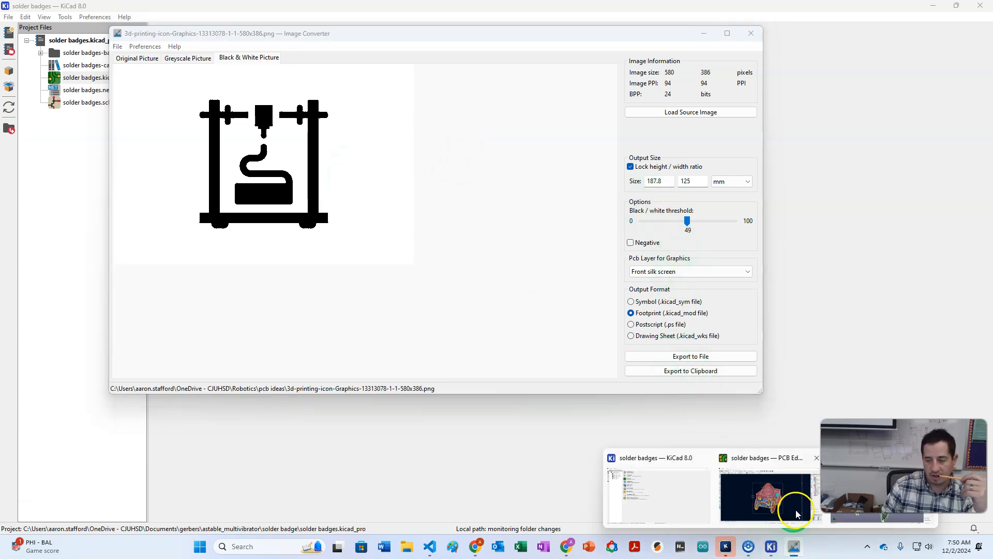
click(792, 496)
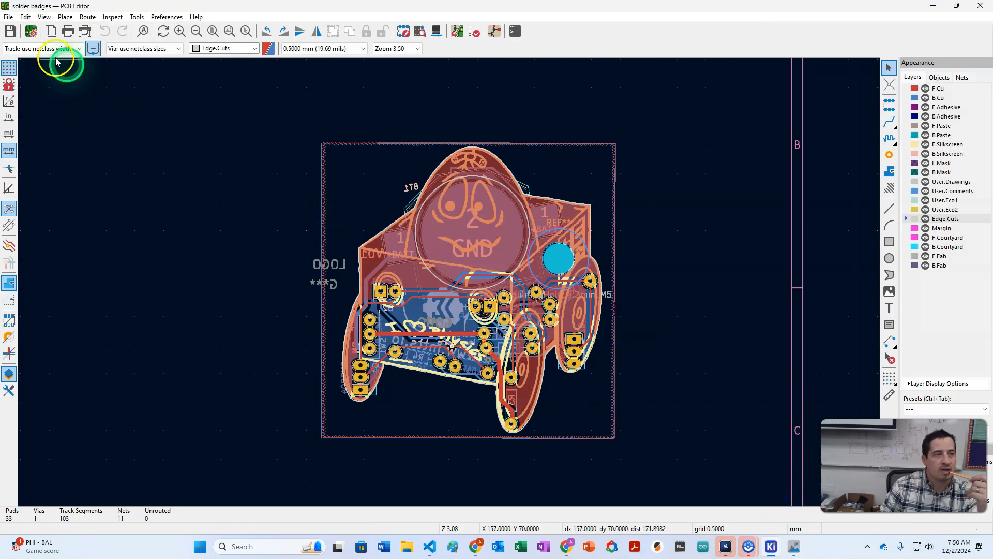
click(9, 17)
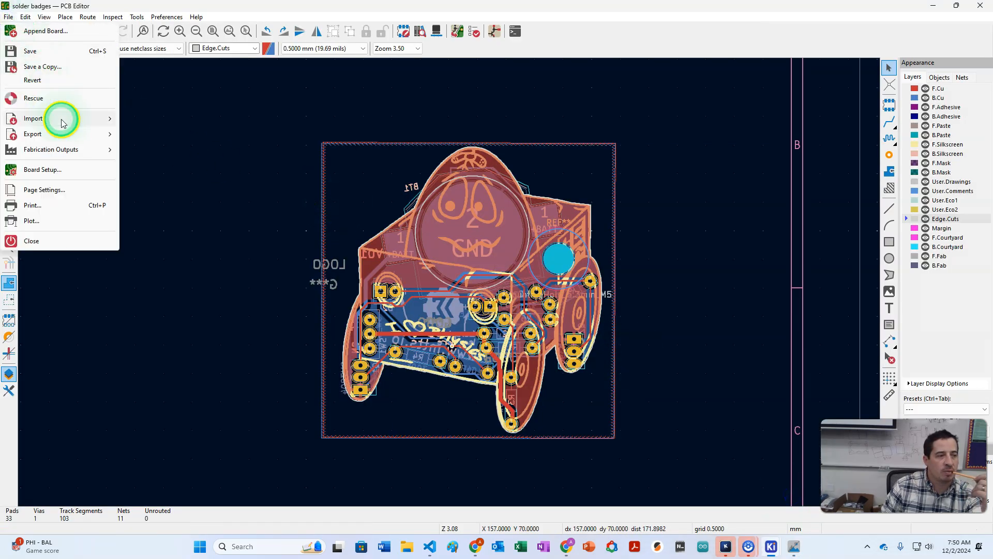
click(106, 120)
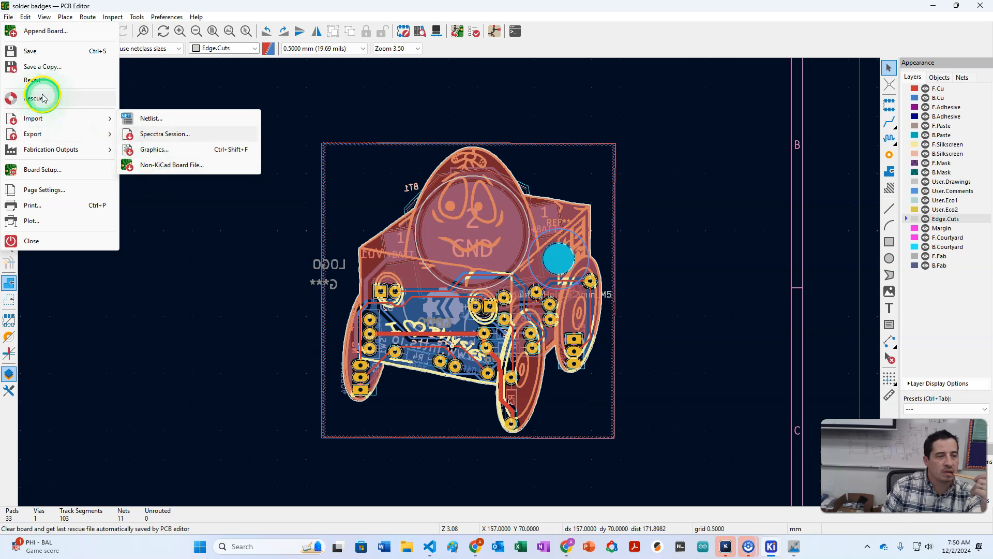
click(150, 83)
click(65, 20)
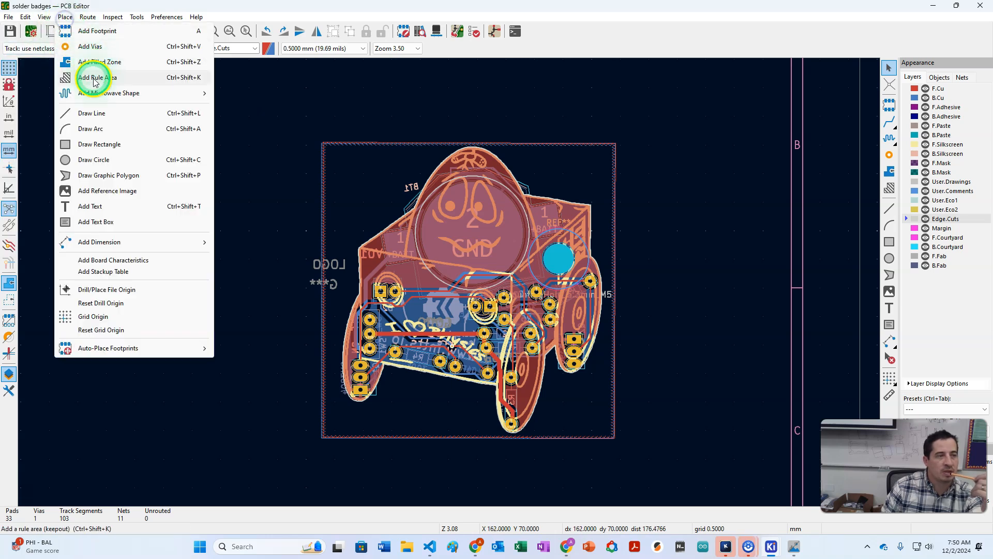
click(93, 31)
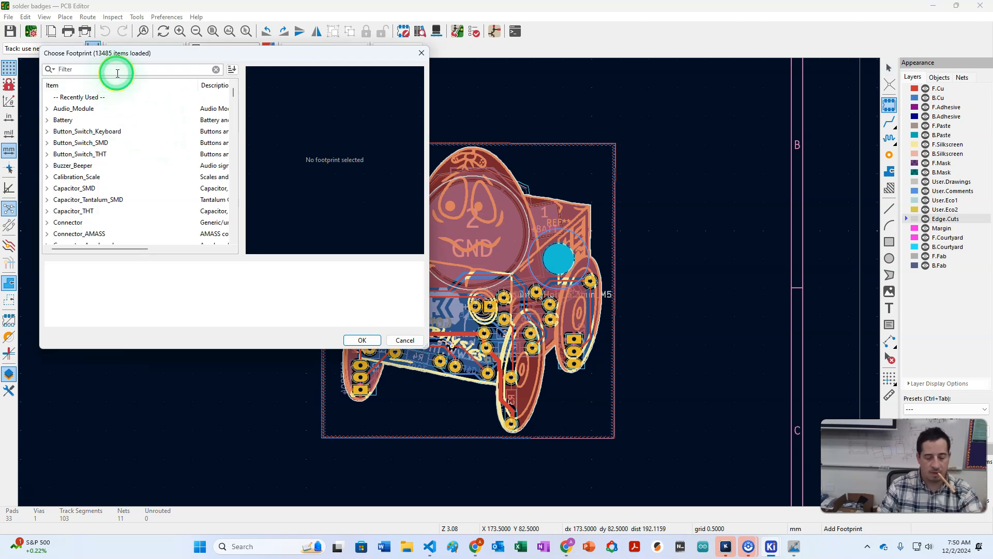
text(printer_)
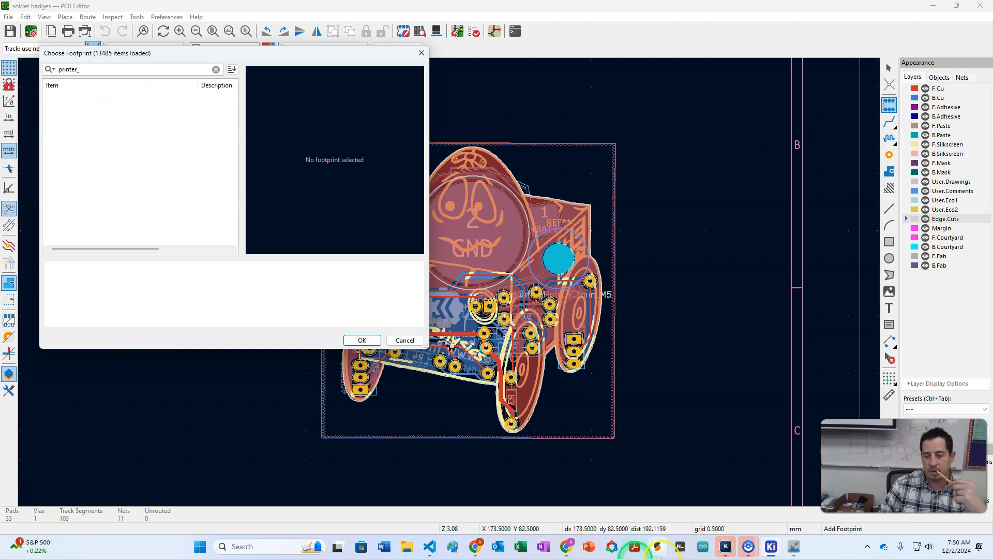
- Return to the Image Converter and export the 125 mm high front-silkscreen footprint to the clipboard
click(794, 547)
click(693, 356)
click(691, 371)
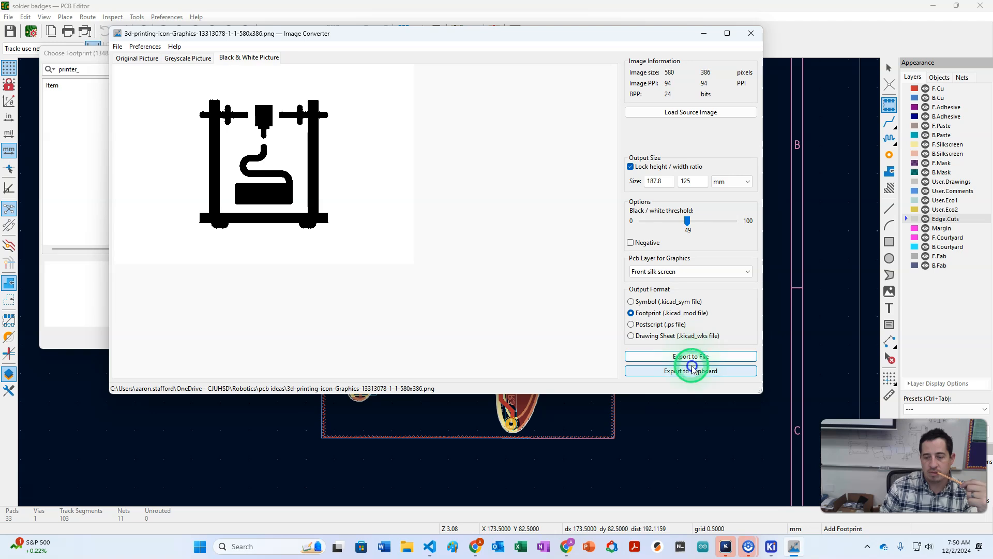
click(683, 372)
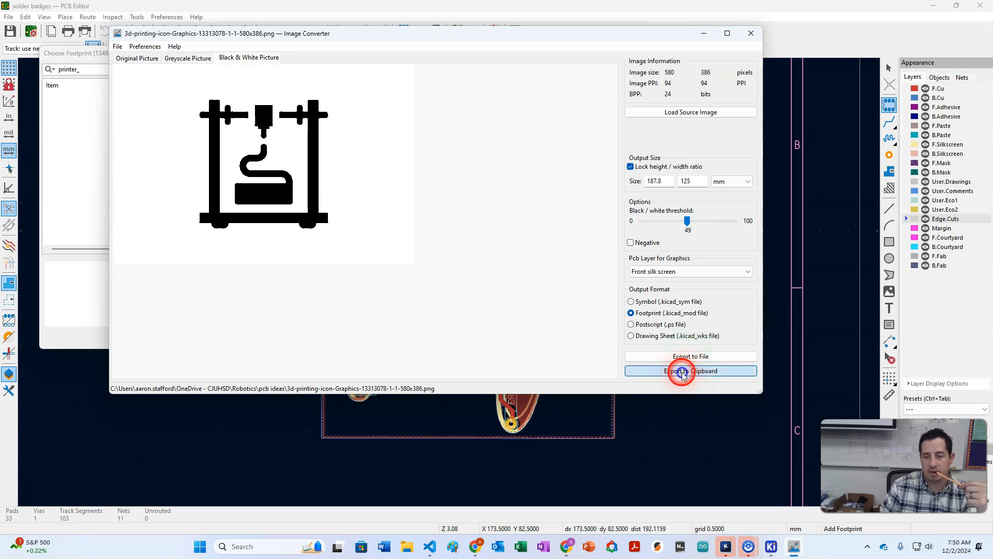
click(680, 400)
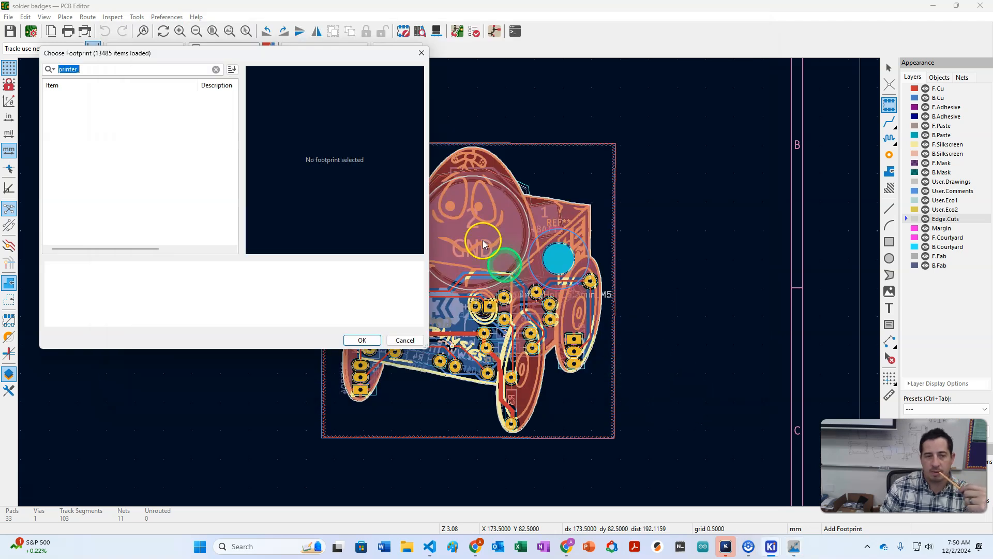
- Leave the footprint chooser in the PCB editor without placing a library footprint
click(422, 54)
click(244, 146)
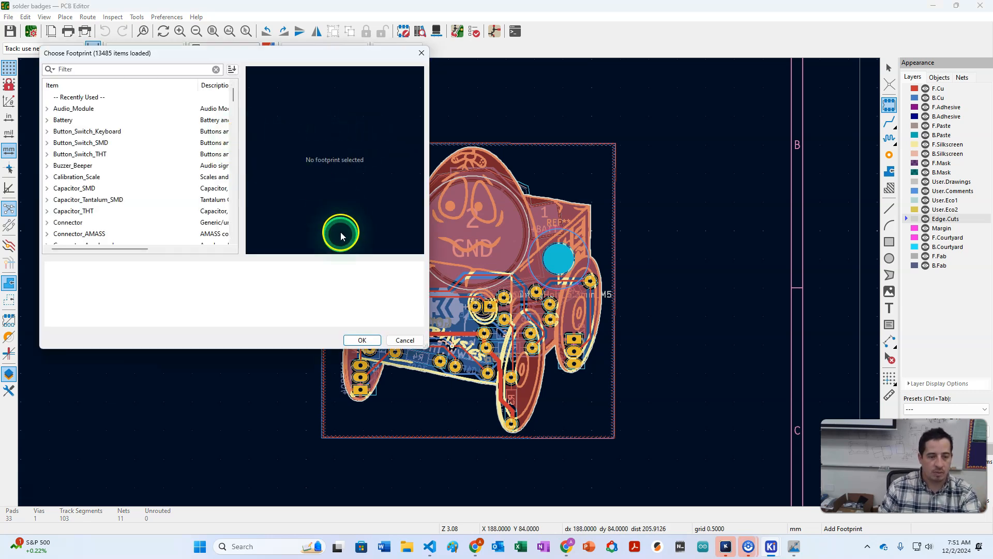
click(405, 340)
key(Escape)
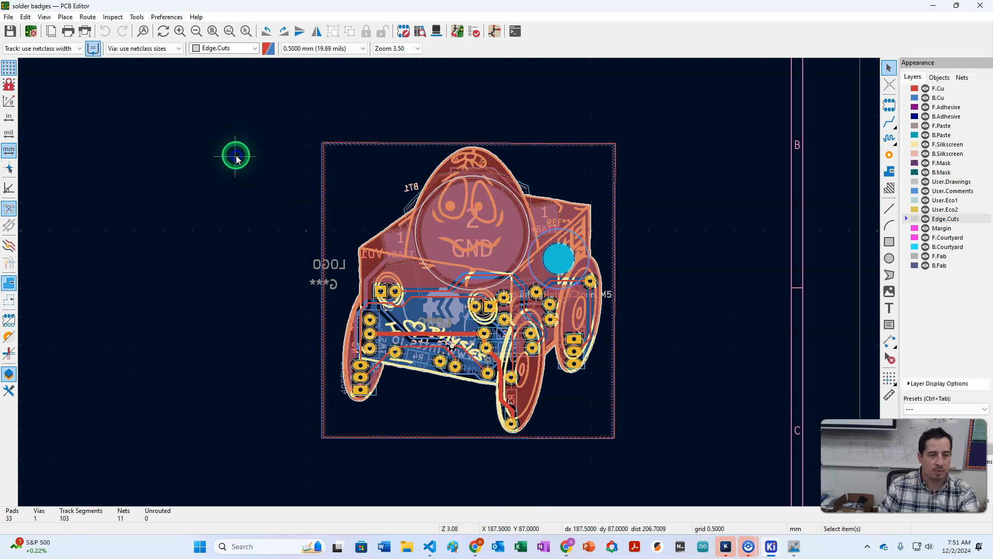
- Paste the copied printer footprint, move it beside the car badge and delete it
key(ctrl+v)
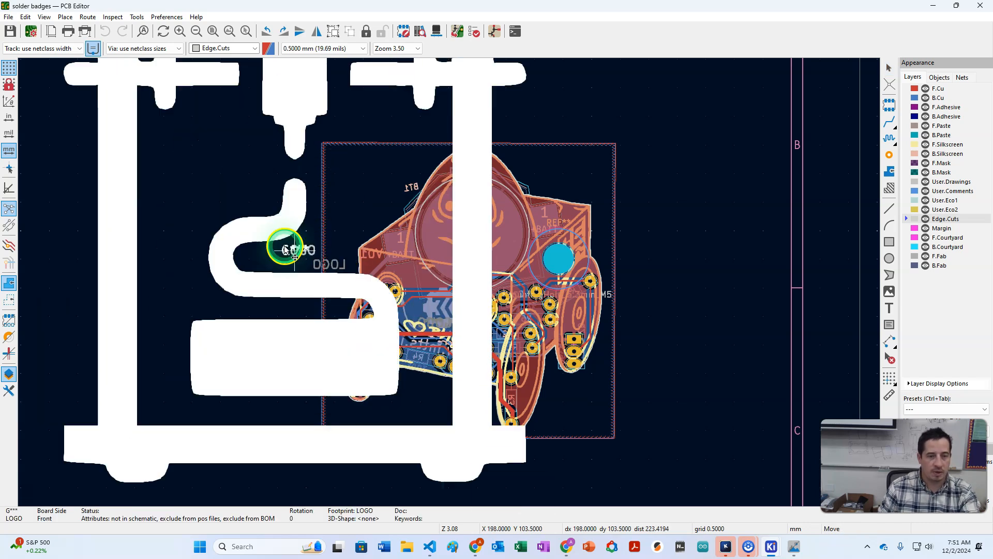
click(279, 255)
scroll(321, 269, down, 5)
scroll(451, 286, up, 5)
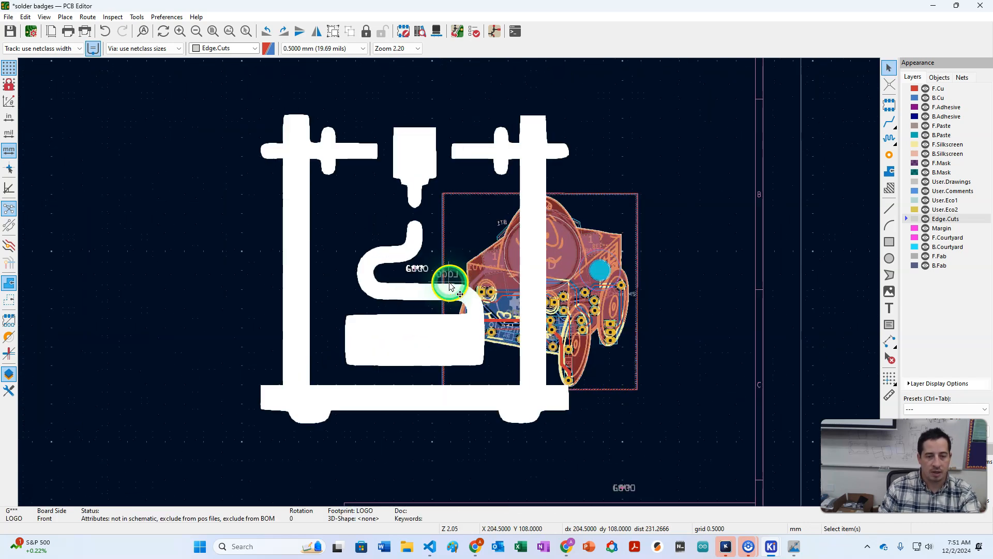
key(m)
drag(360, 292, 289, 289)
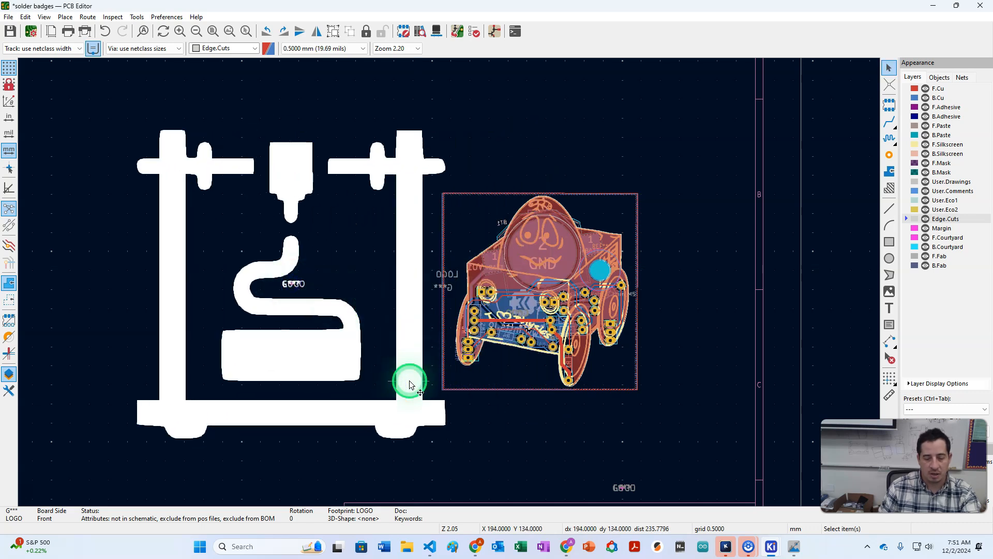
key(Delete)
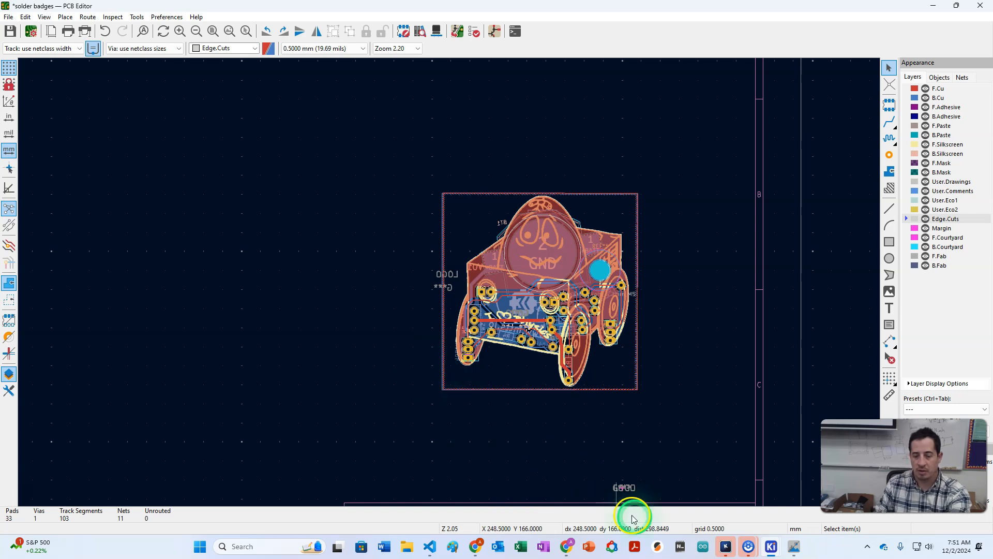
- Set the image's output height to 50 mm in the Image Converter and export the footprint to the clipboard
click(794, 547)
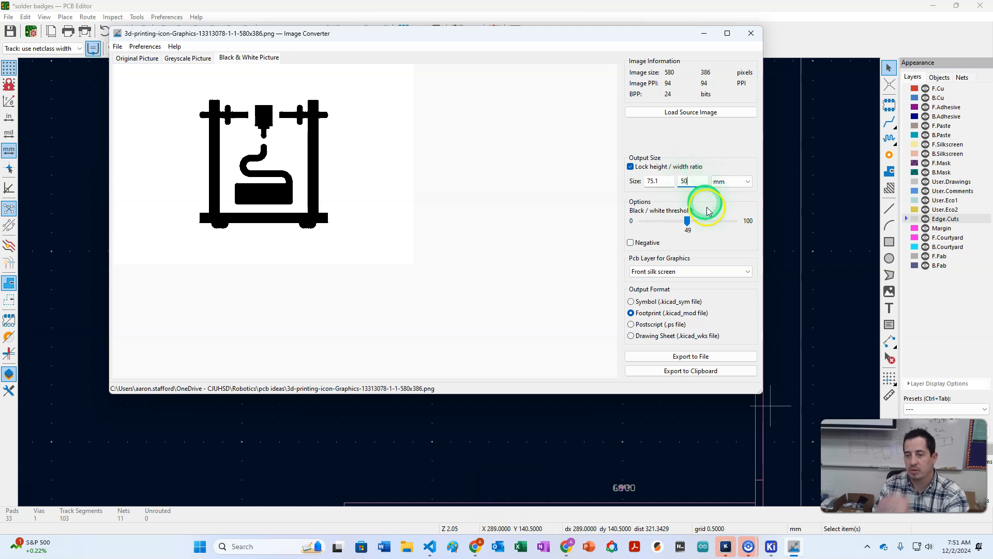
click(684, 371)
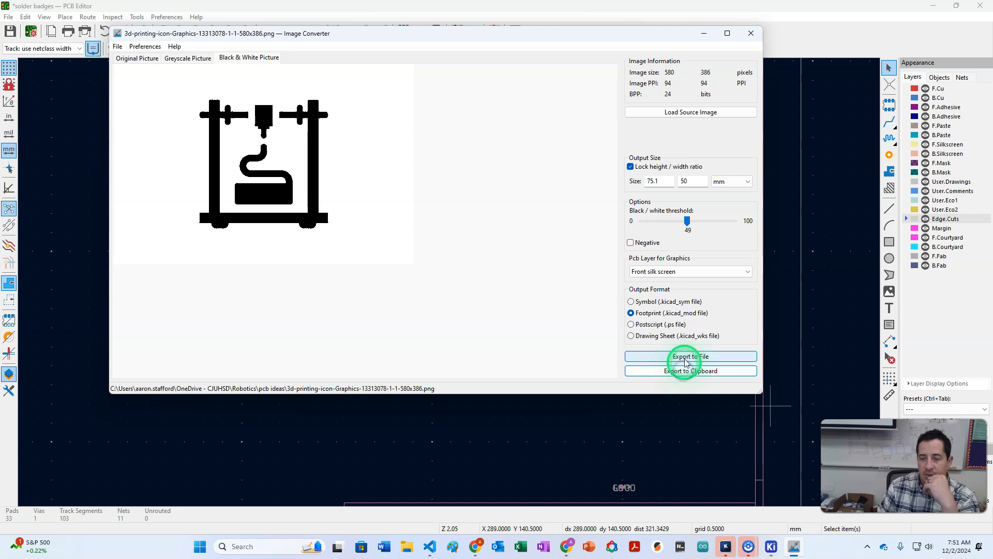
click(510, 415)
- Paste the resized printer footprint into the board and place it in the empty area beside the car badge
click(446, 307)
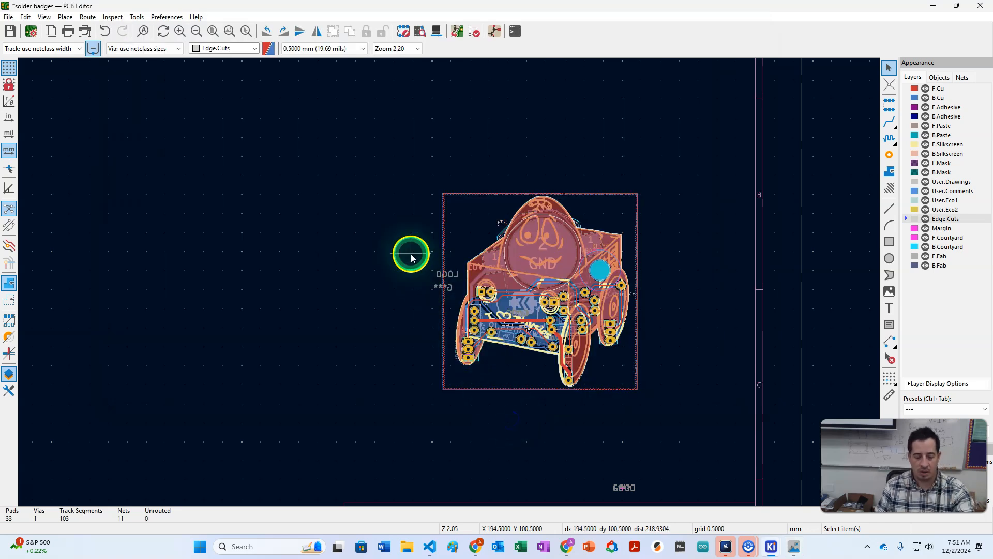
key(ctrl+v)
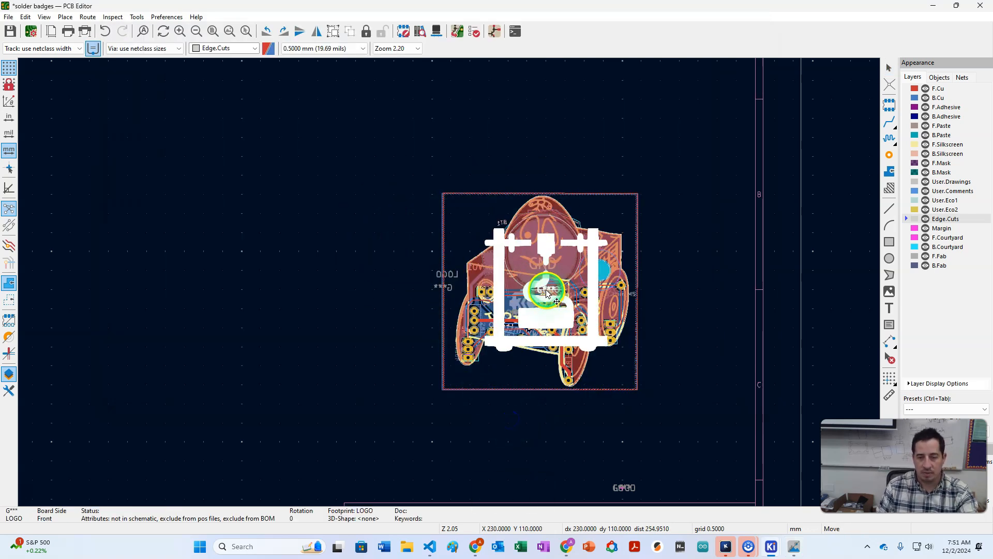
click(373, 259)
drag(369, 281, 378, 278)
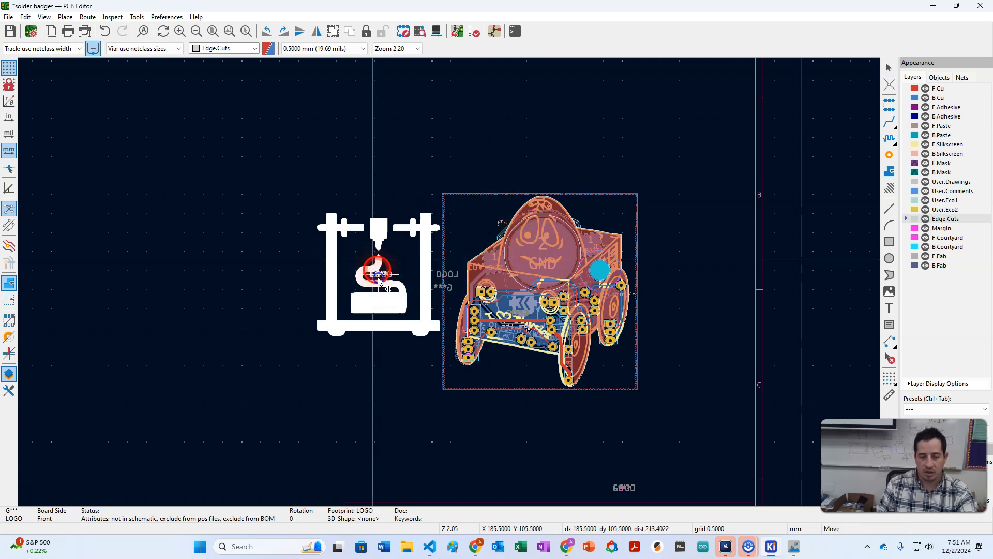
key(Escape)
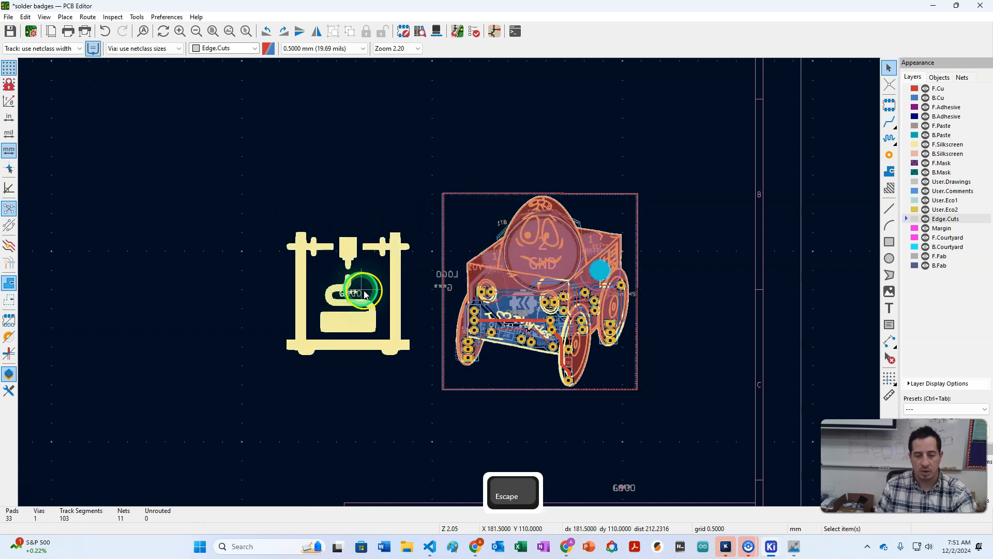
click(363, 315)
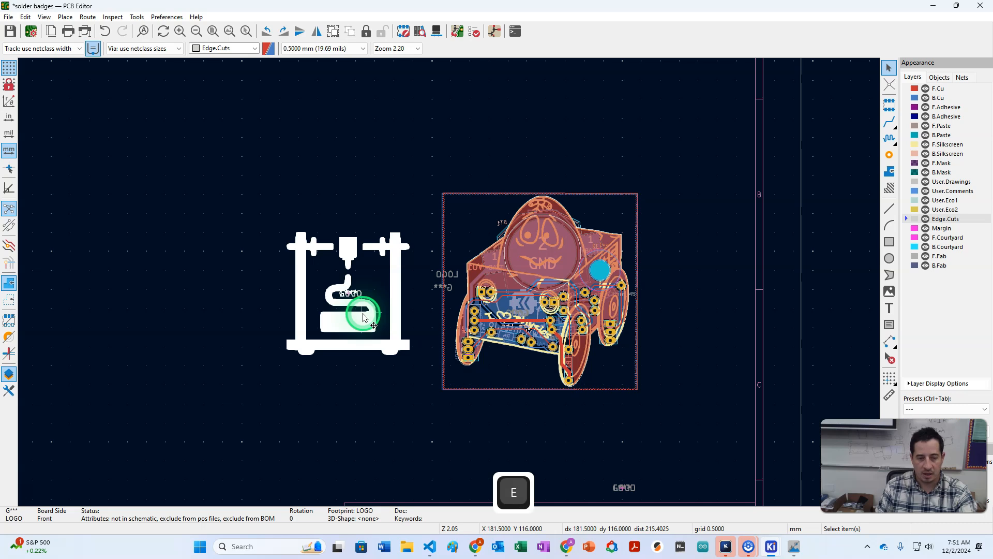
key(e)
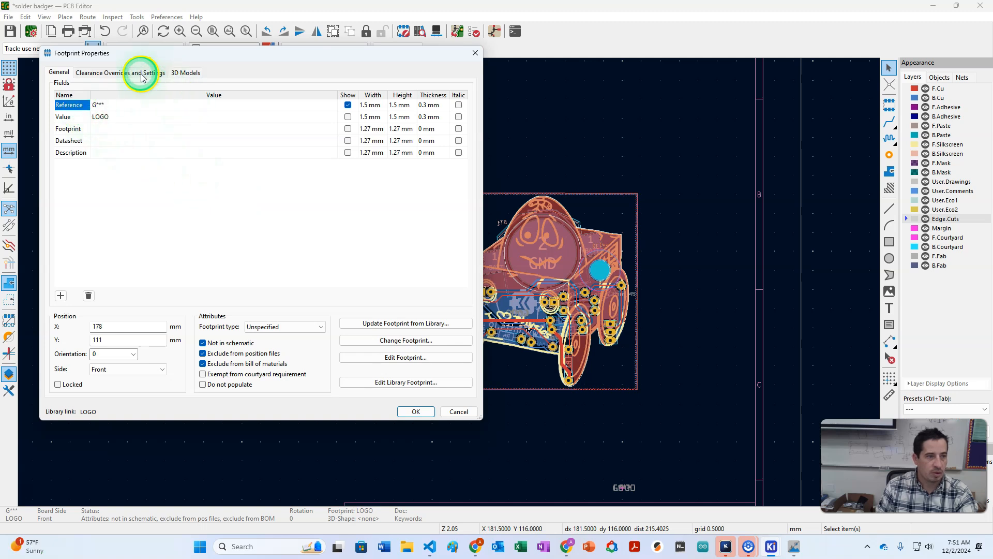
click(475, 53)
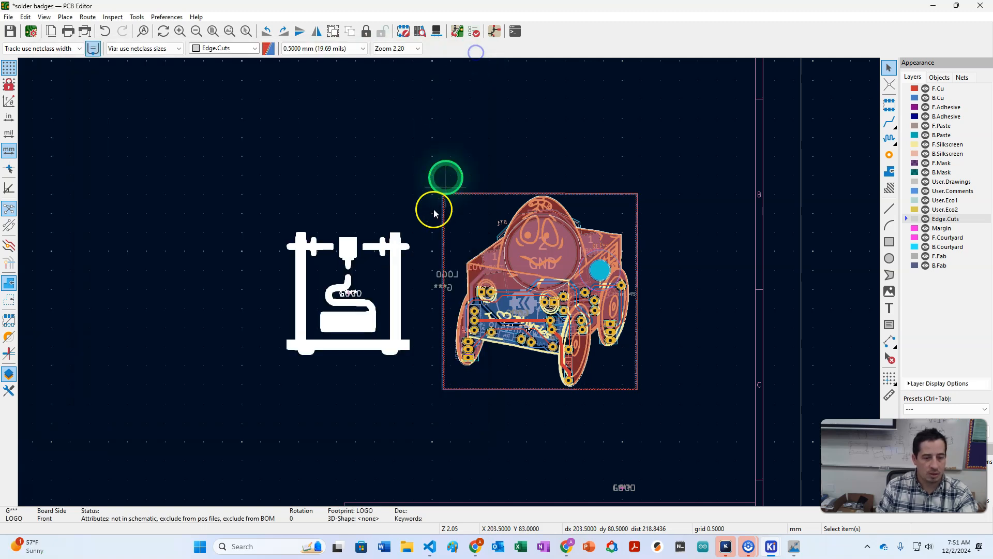
- Open the placed printer footprint from the board in the Footprint Editor and position the editor window over the board
right_click(393, 281)
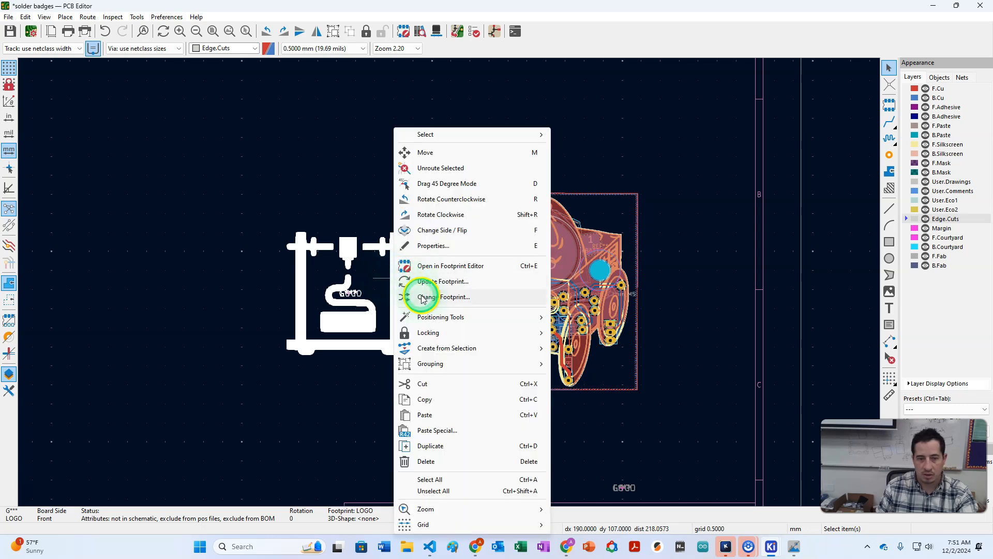
click(435, 246)
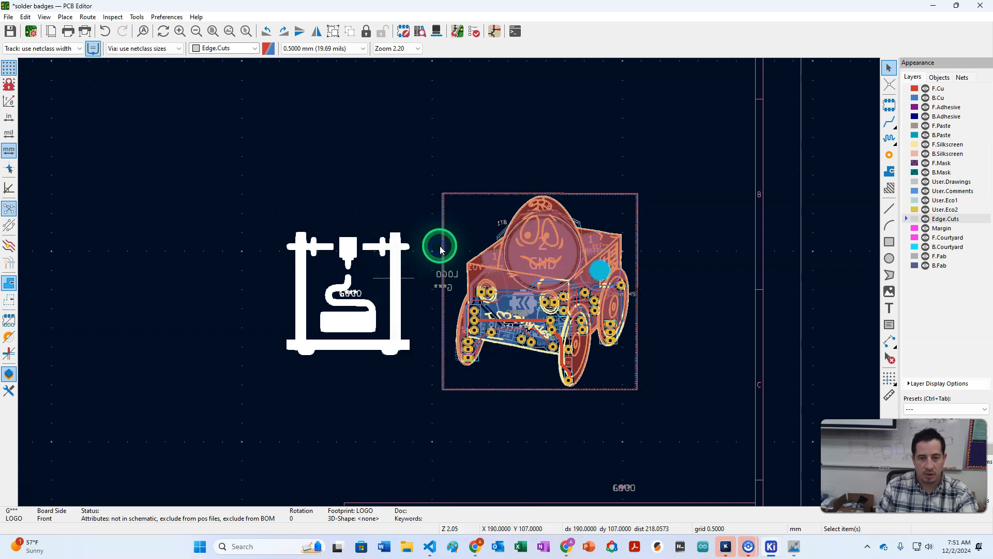
click(395, 356)
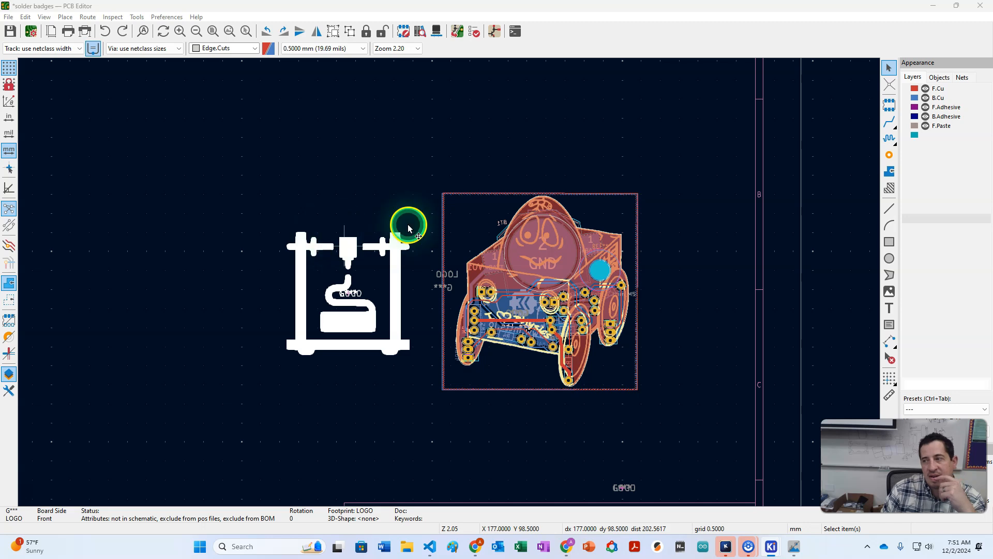
drag(931, 82, 219, 82)
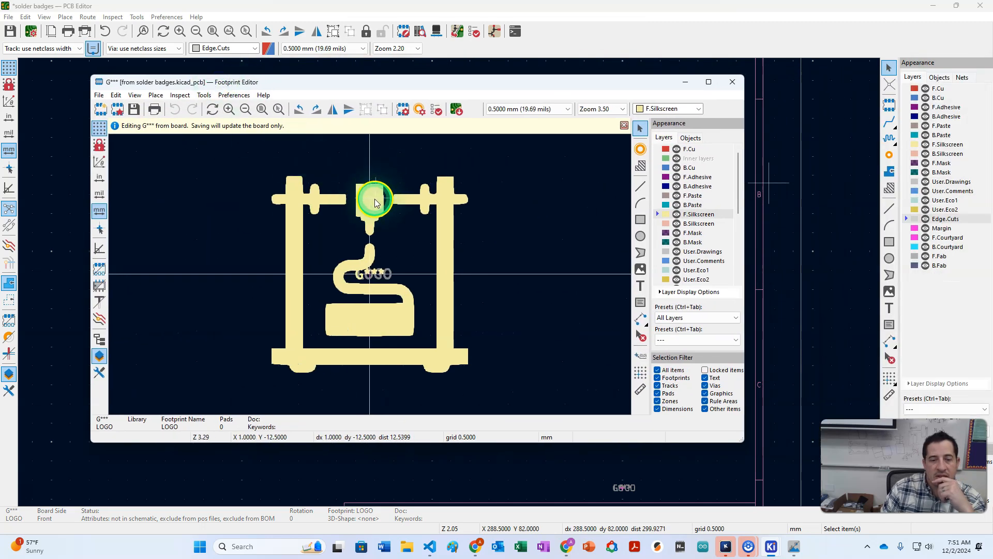
- Reassign the printer's nozzle polygon from the silkscreen to the Edge.Cuts layer in its polygon properties
click(368, 200)
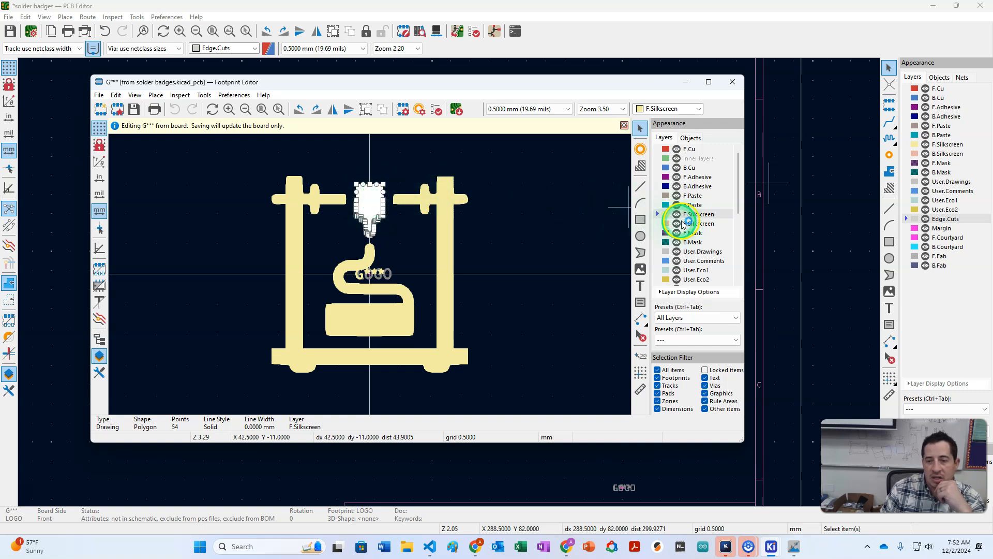
scroll(660, 252, down, 1)
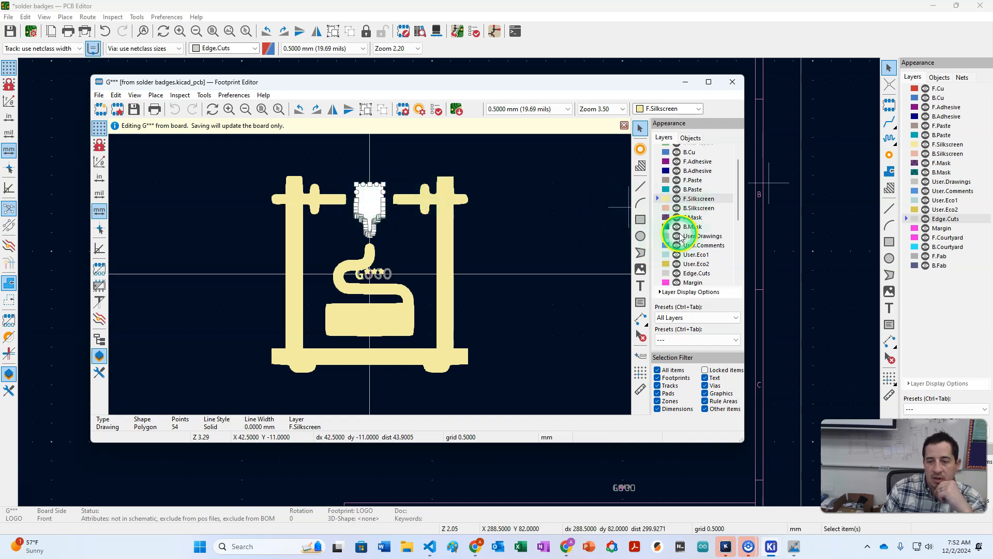
click(538, 200)
click(369, 202)
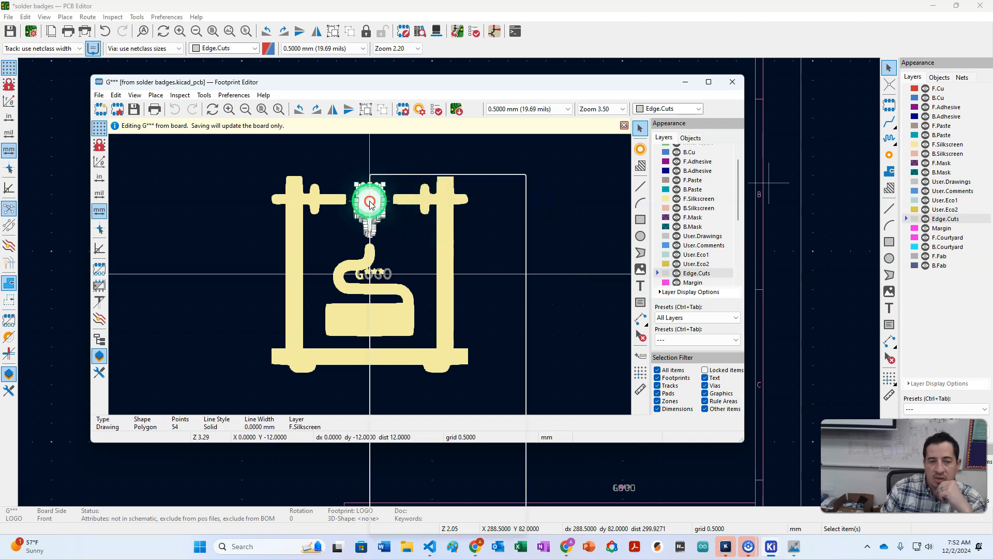
right_click(369, 202)
click(423, 278)
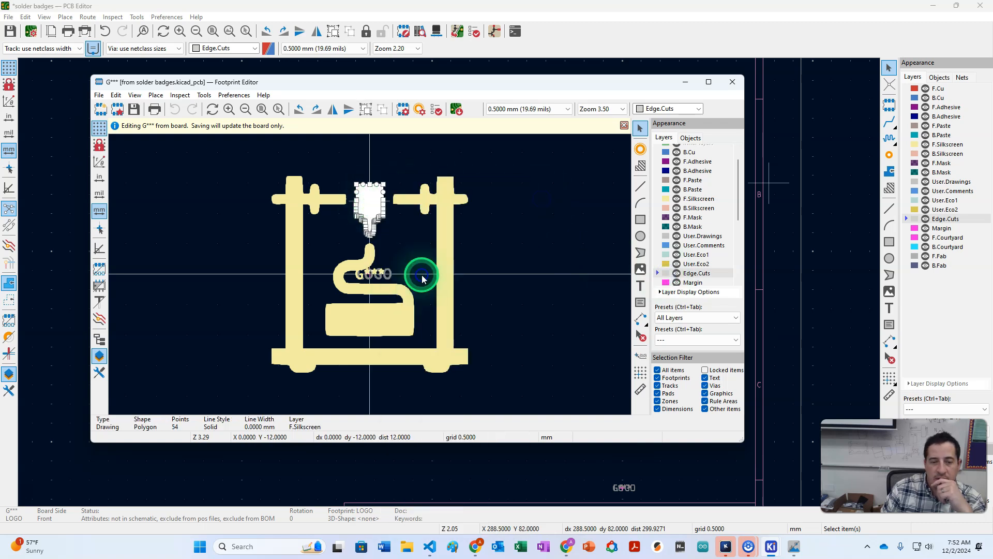
click(246, 202)
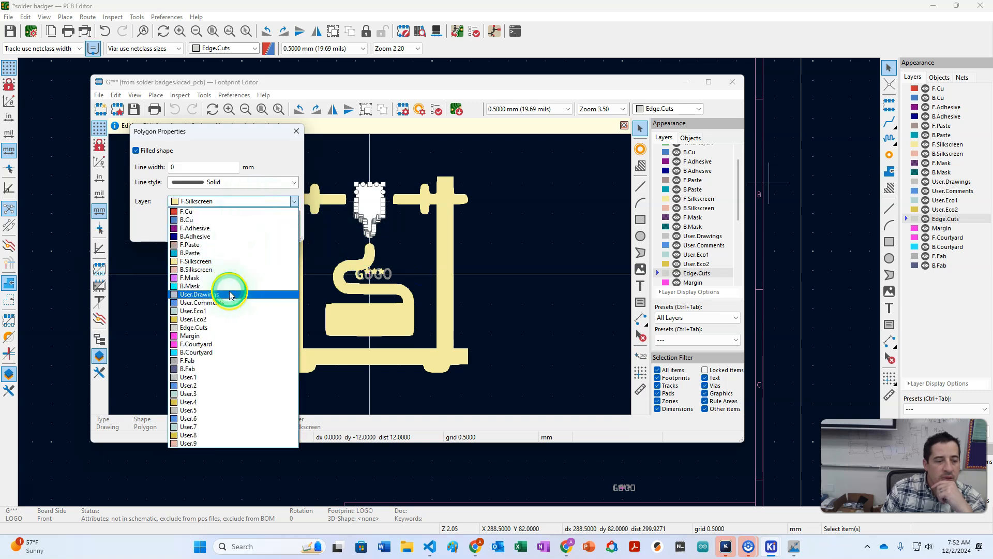
click(214, 327)
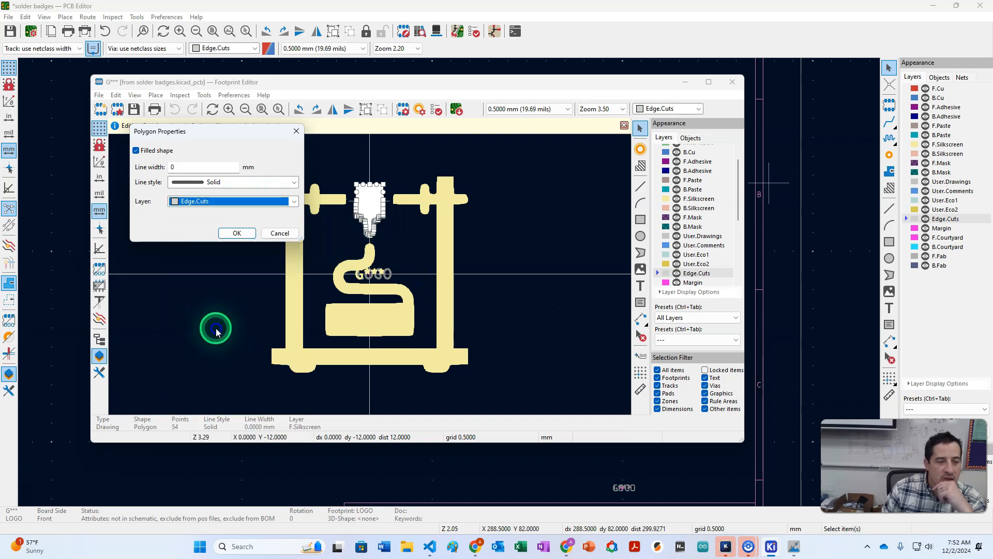
click(236, 236)
click(491, 242)
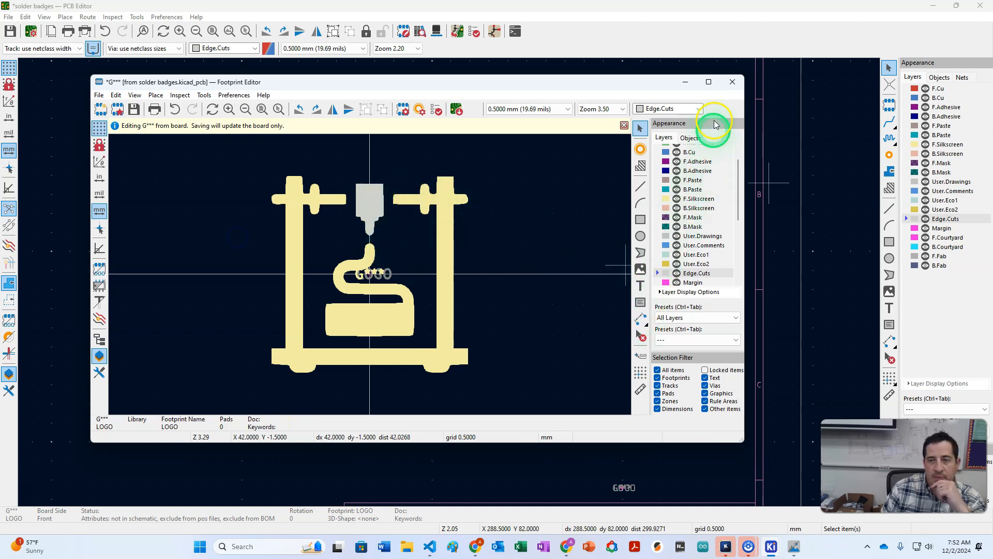
- Close the Footprint Editor, saving the changes to the board, and move the printer footprint onto the lower part of the car badge
click(733, 83)
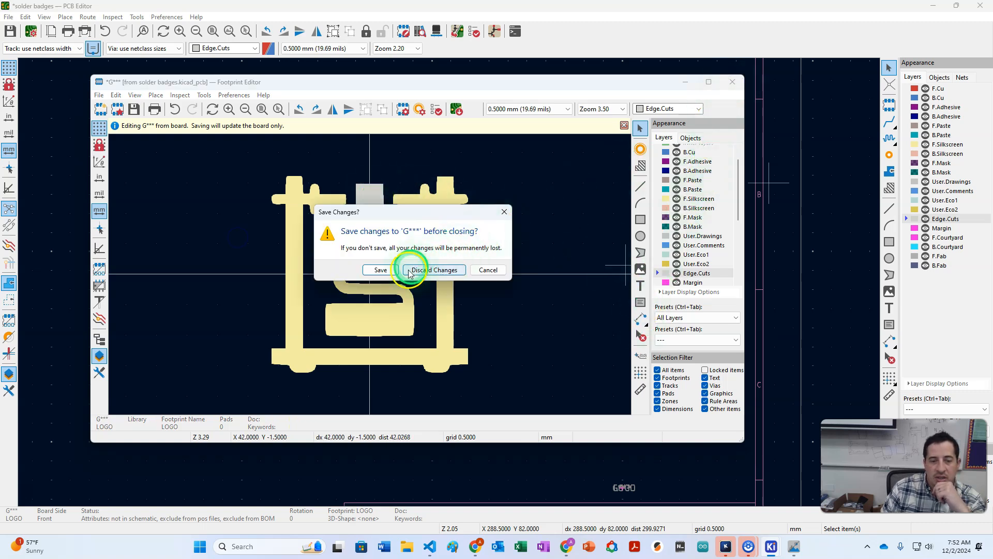
click(413, 332)
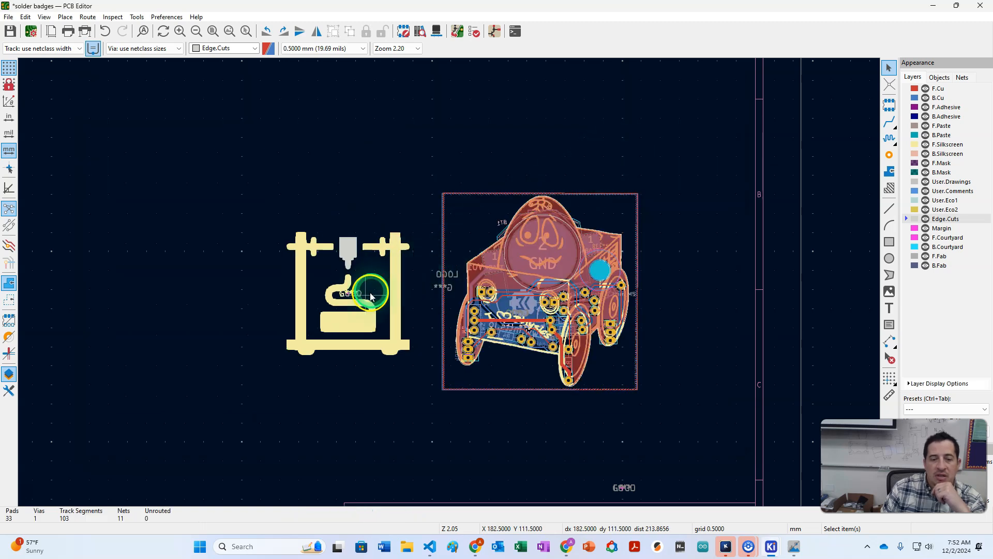
drag(349, 325, 611, 342)
click(255, 49)
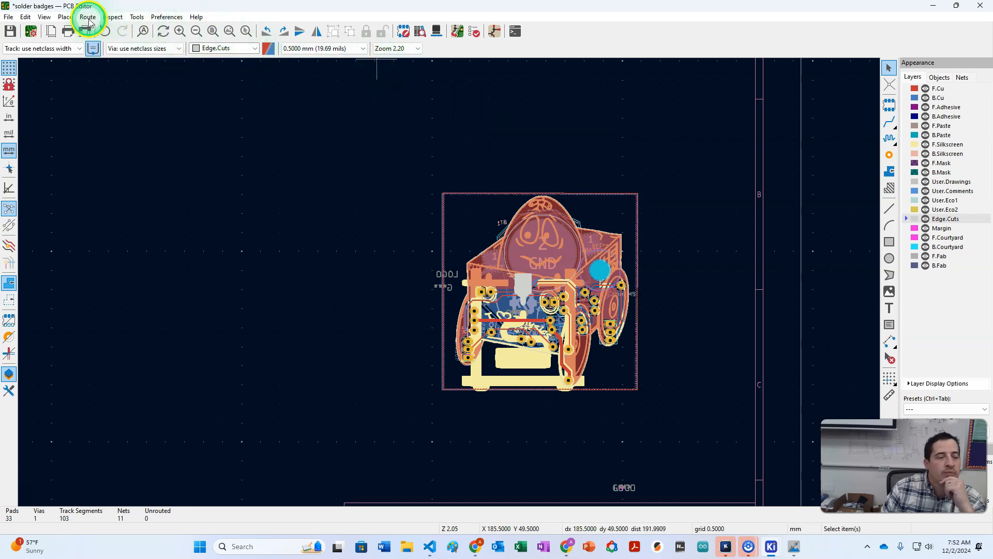
- Examine the nozzle-shaped cutout in the 3D view of the board from several angles and close the viewer
click(44, 17)
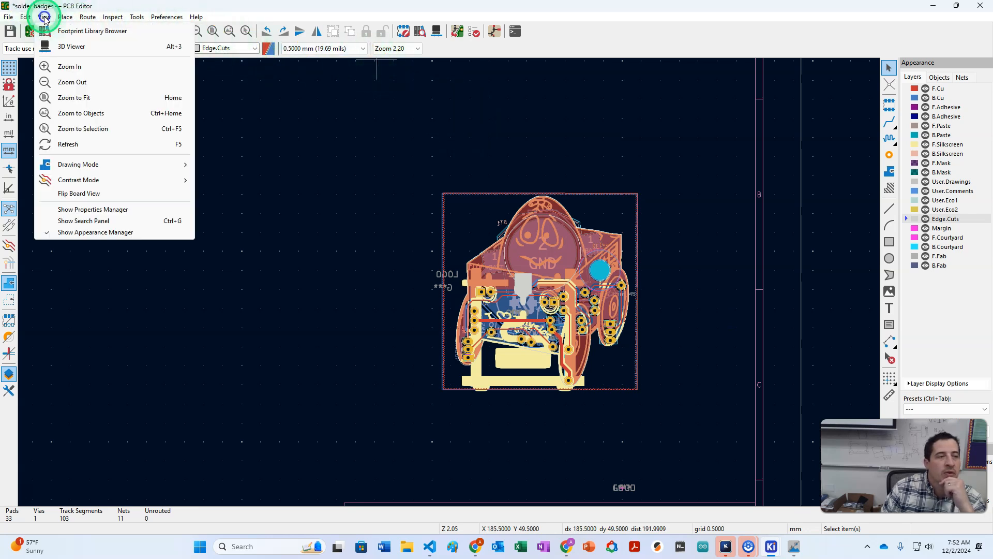
click(52, 45)
click(387, 272)
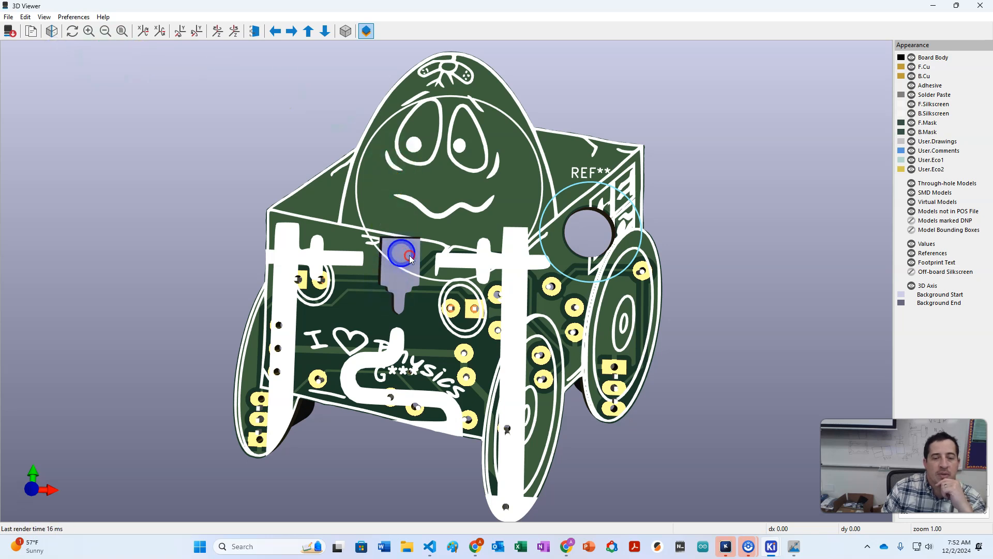
right_click(377, 307)
drag(379, 275, 361, 235)
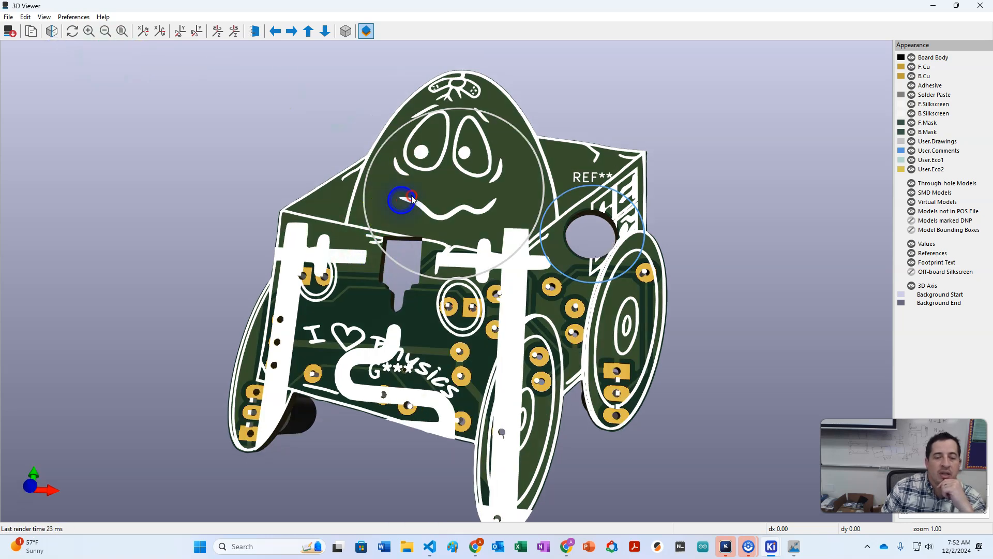
right_click(427, 195)
drag(404, 337, 563, 218)
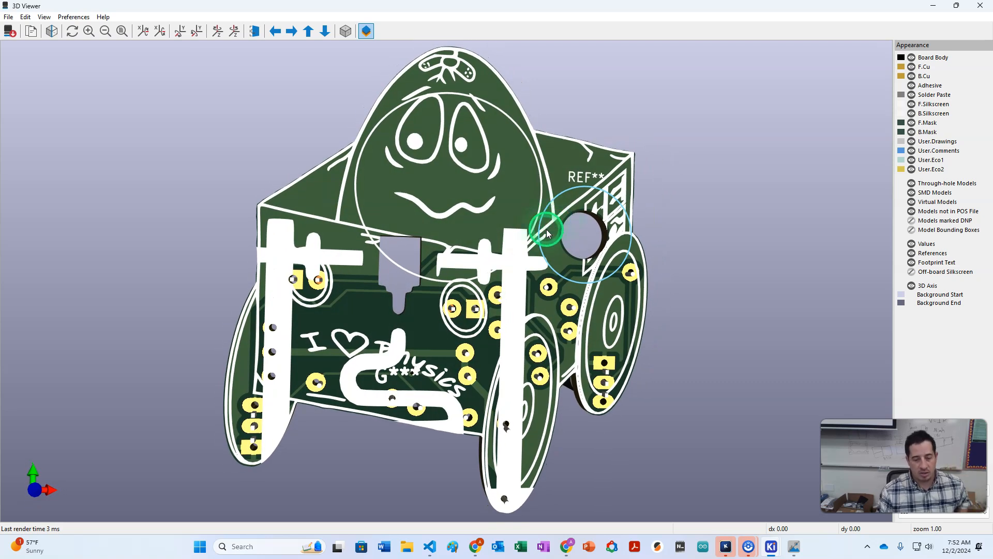
click(532, 253)
click(273, 320)
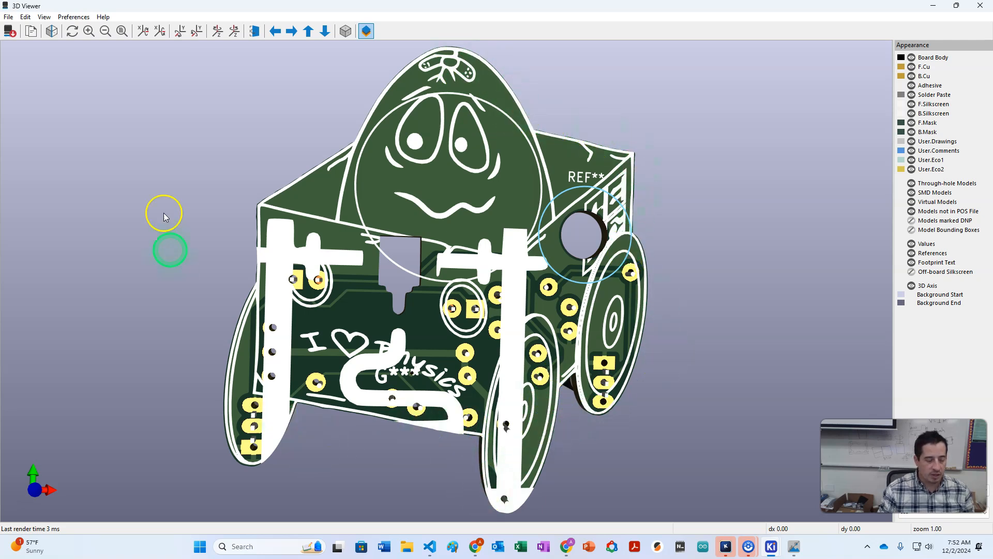
click(973, 6)
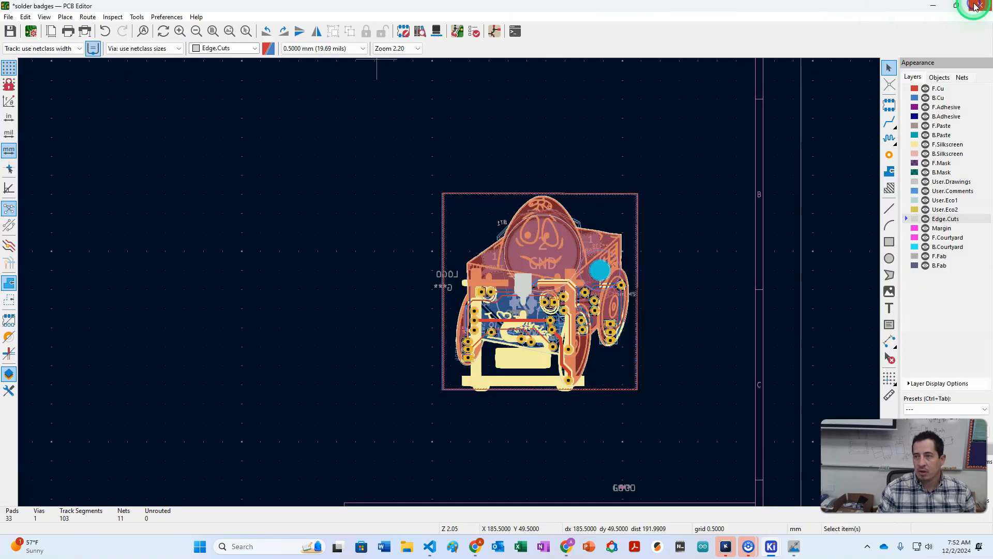
- Delete the printer footprint from the car badge and save the board
click(524, 369)
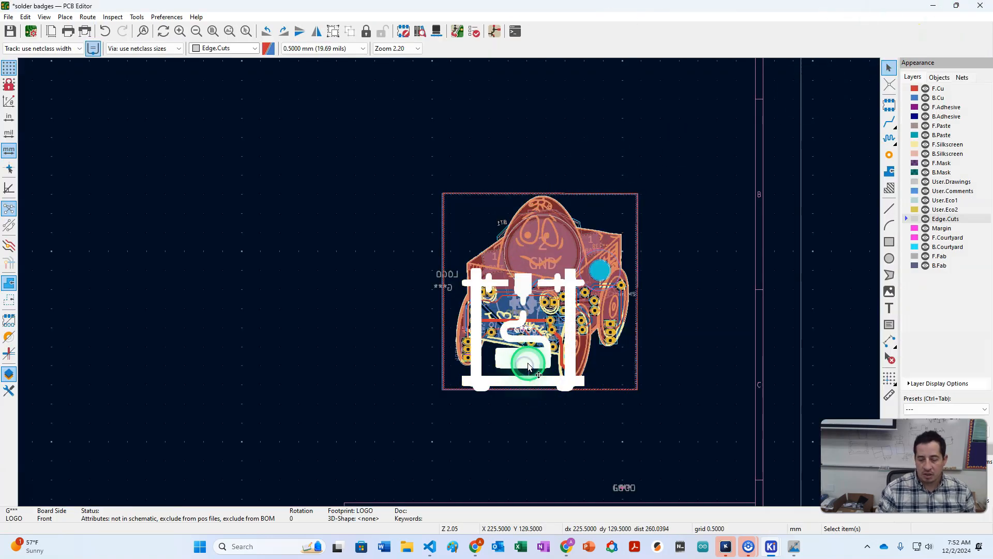
key(Delete)
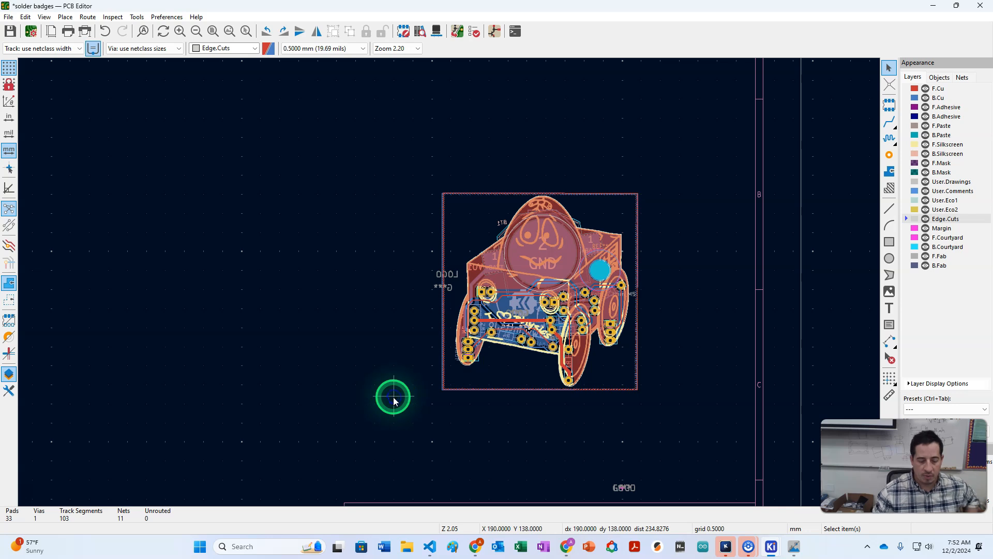
key(ctrl+s)
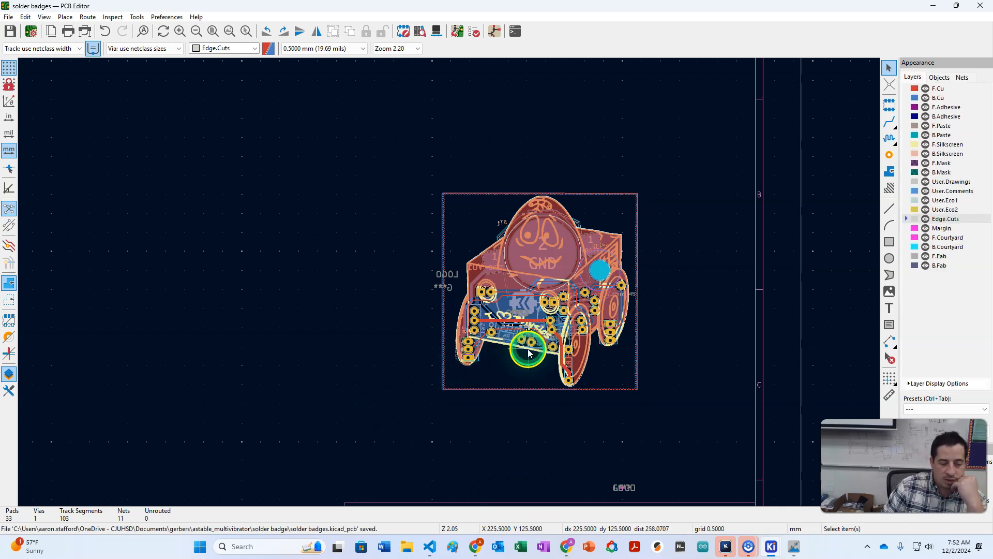
- Switch to Chrome and open the sign-in page of the JLCPCB website
mouse_move(479, 548)
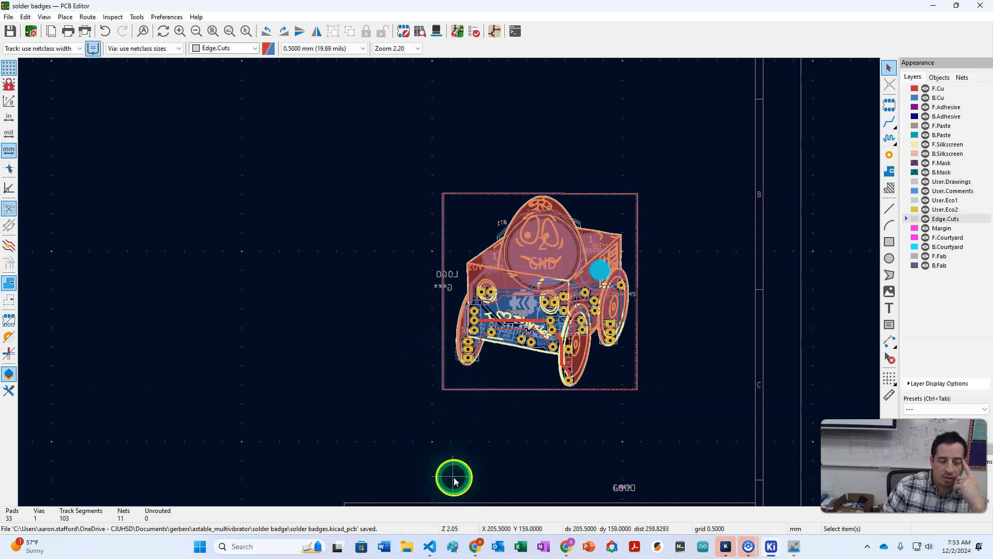
click(475, 546)
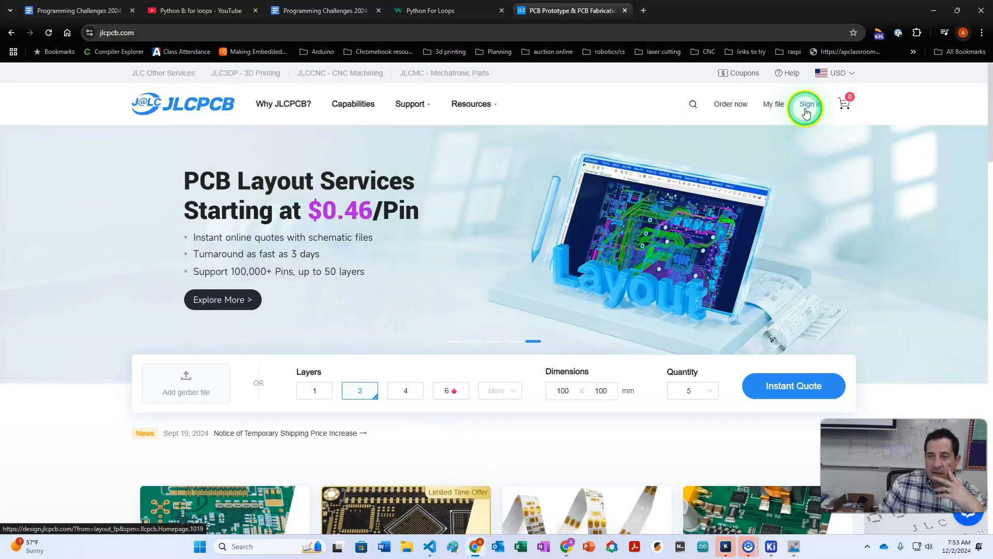
mouse_move(806, 113)
click(812, 137)
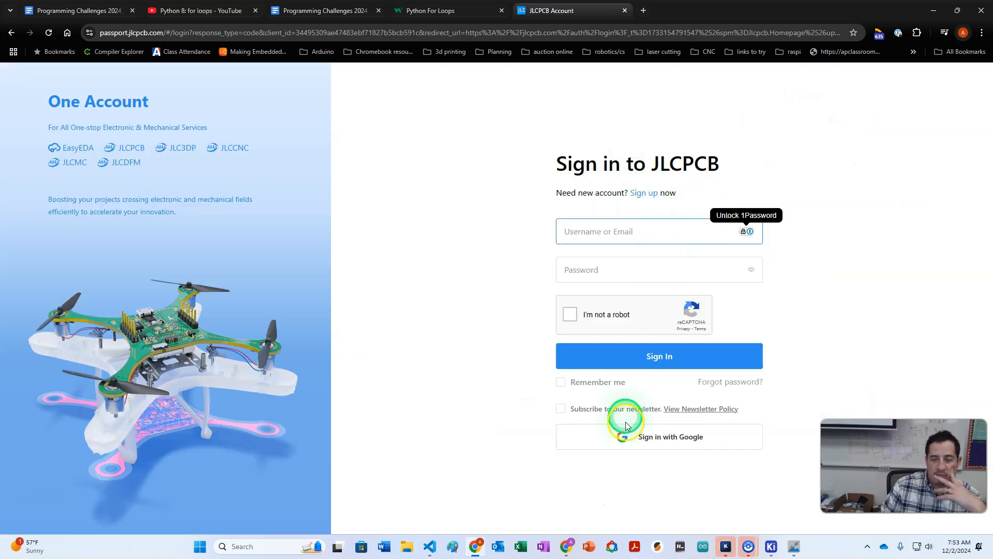
click(624, 441)
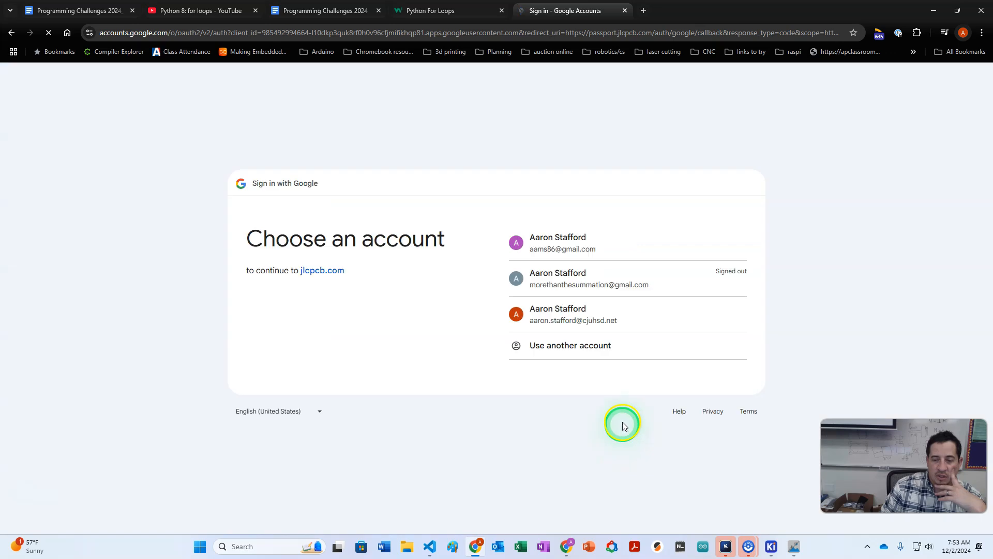
click(15, 34)
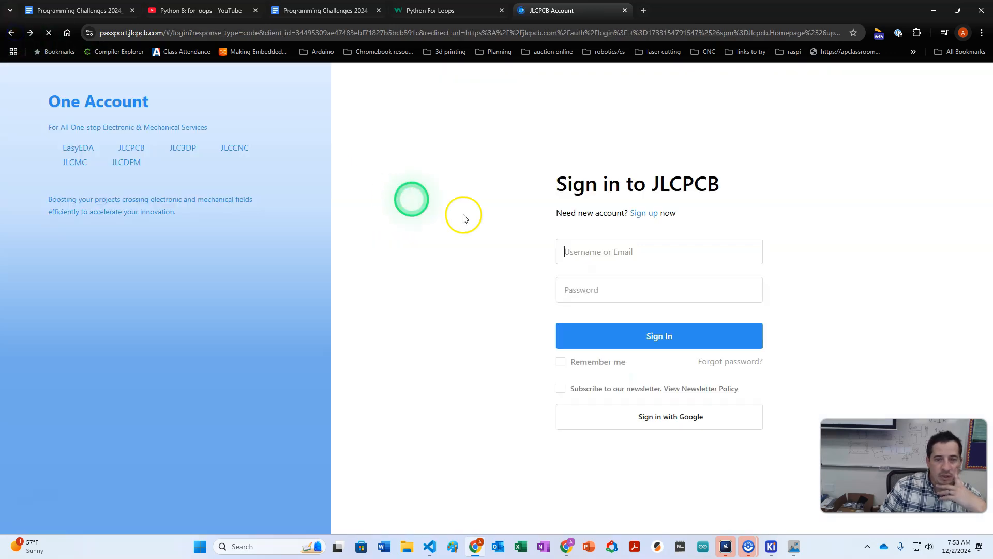
click(599, 229)
click(609, 262)
click(603, 233)
click(595, 268)
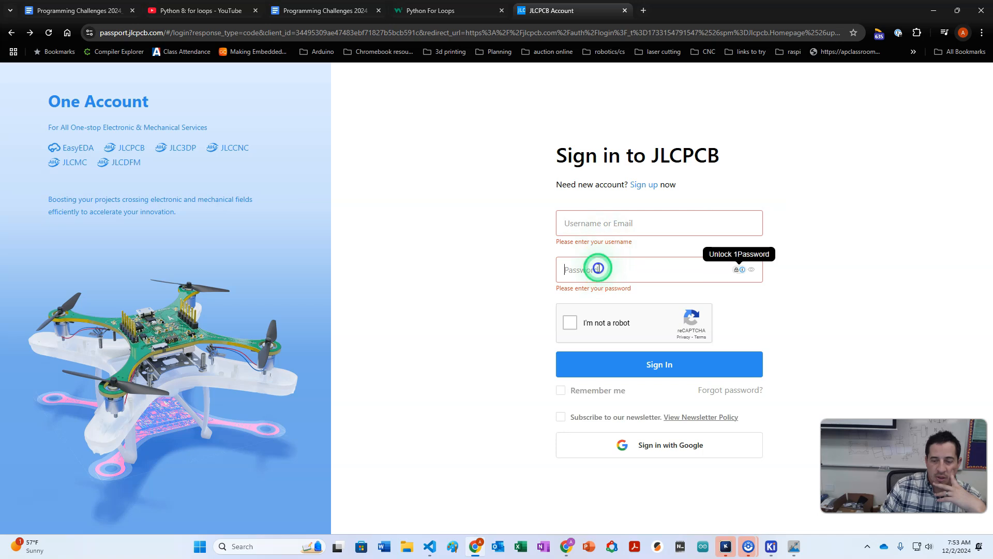
- Sign in to JLCPCB through Google with the third listed account
click(619, 441)
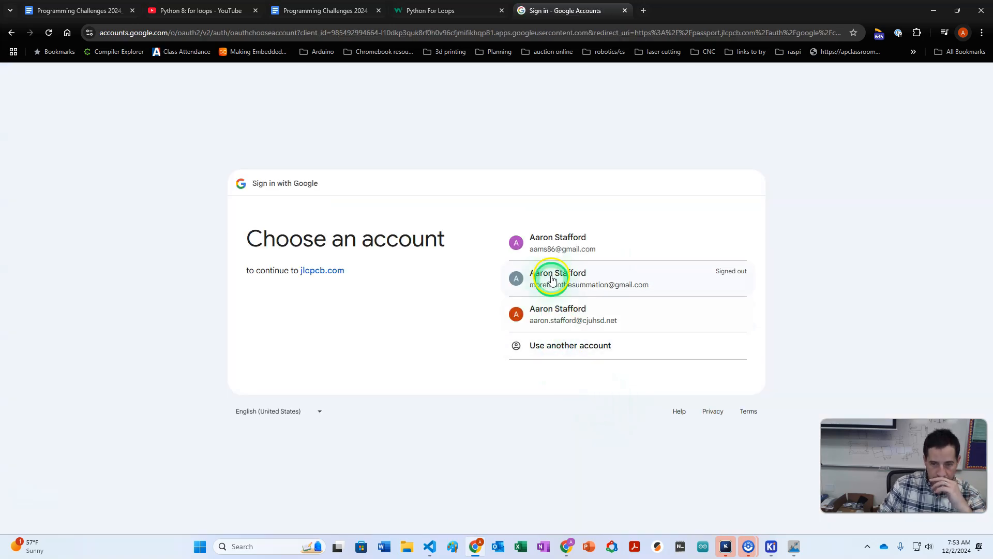
click(553, 311)
- Search Google in a new tab for "exporting kicad to jlcpcb"
click(645, 16)
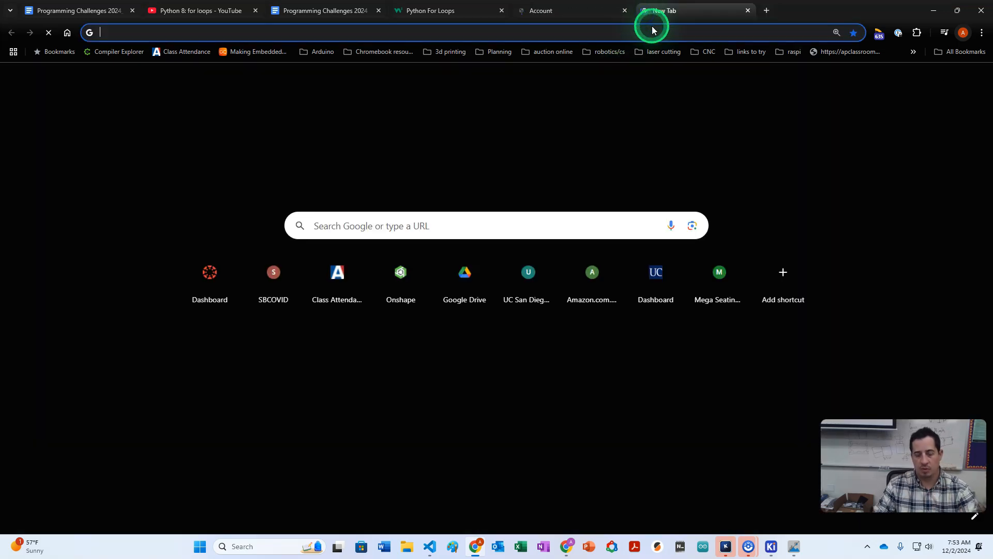
text(exporting )
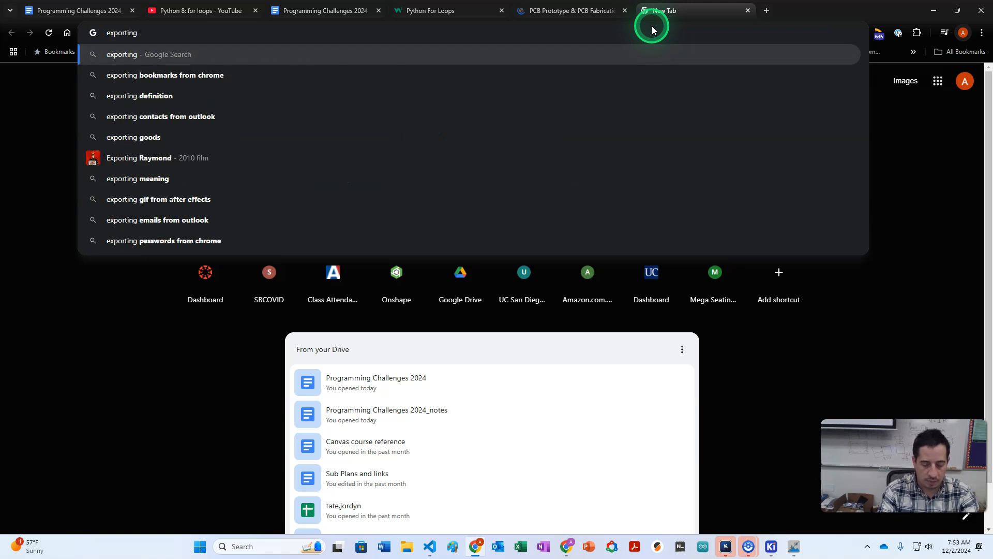
text(kicad to )
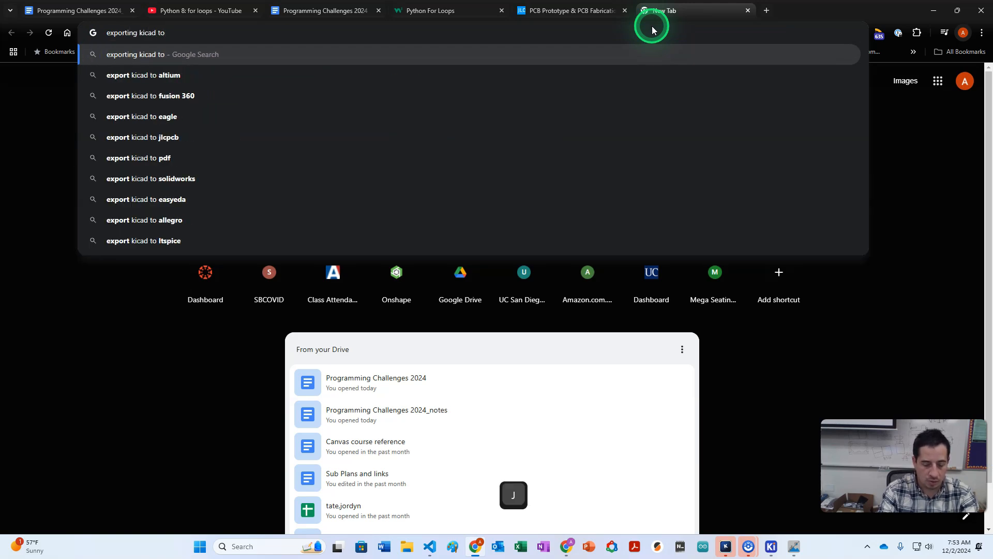
text(jls)
text(p)
key(BackSpace)
key(BackSpace)
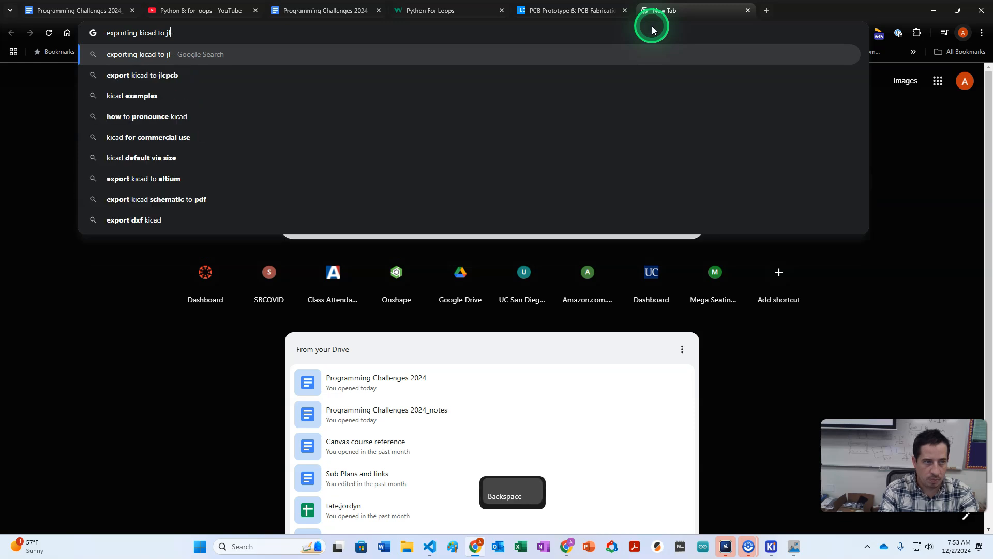
text(cpcb)
key(Return)
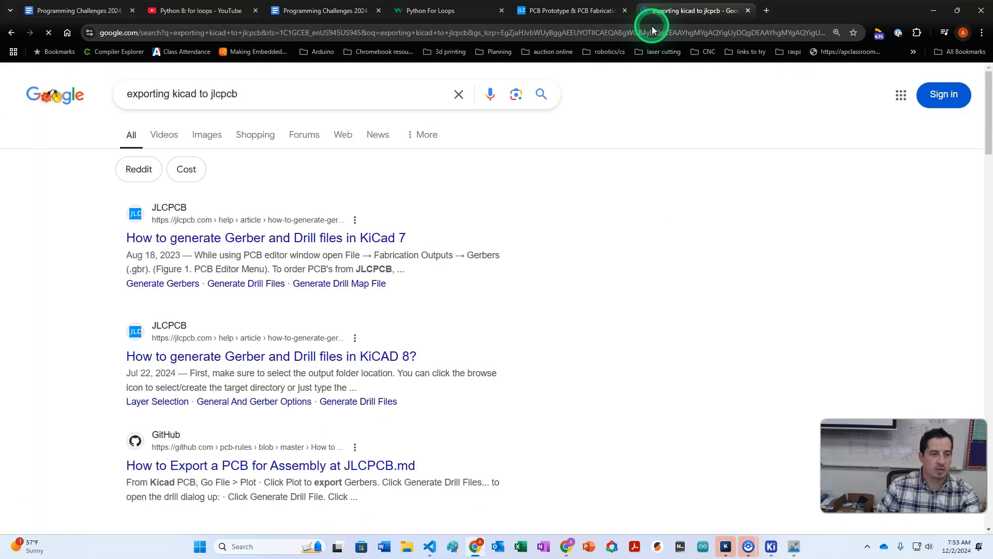
- Open JLCPCB's article "How to generate Gerber and Drill files in KiCad 7" and read it down to the Select layers section
click(251, 239)
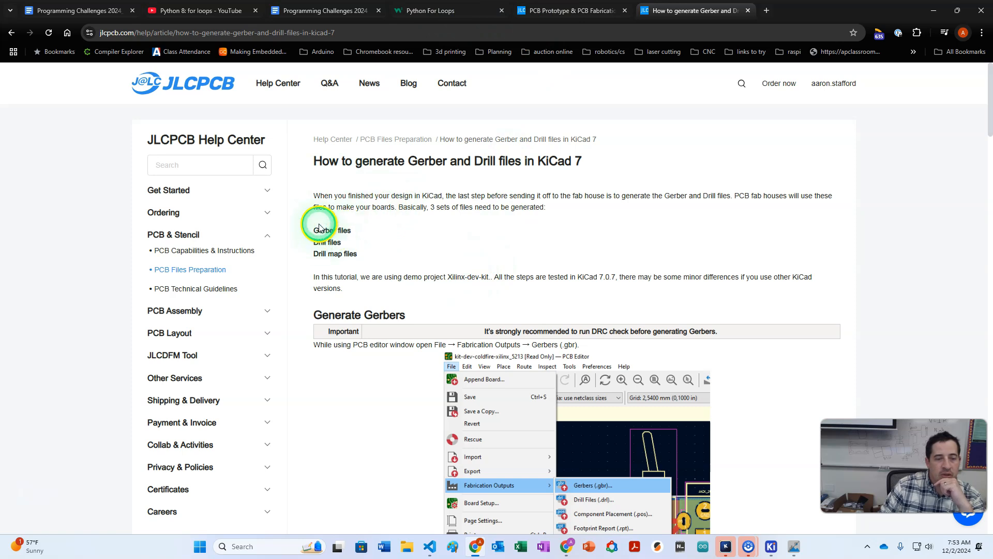
scroll(578, 290, down, 3)
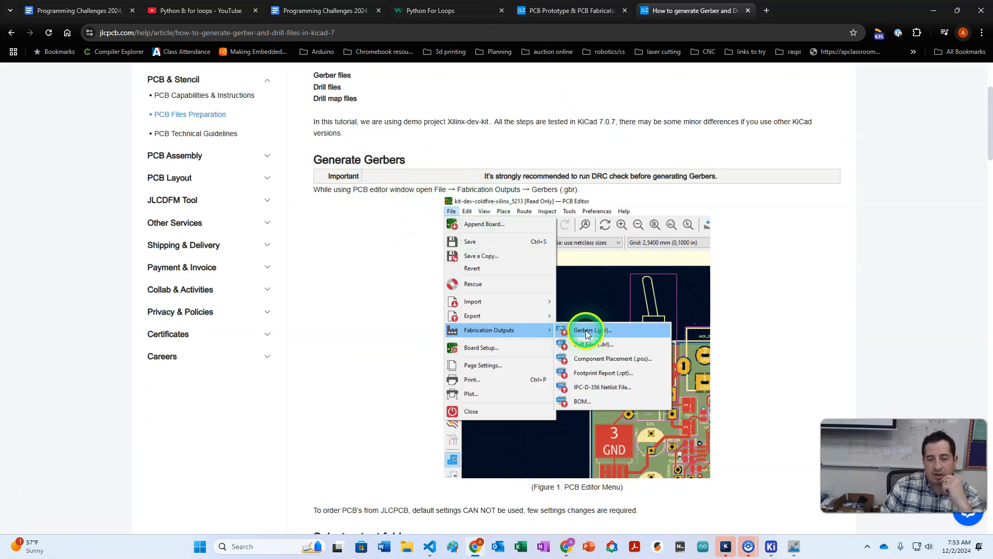
scroll(585, 334, down, 4)
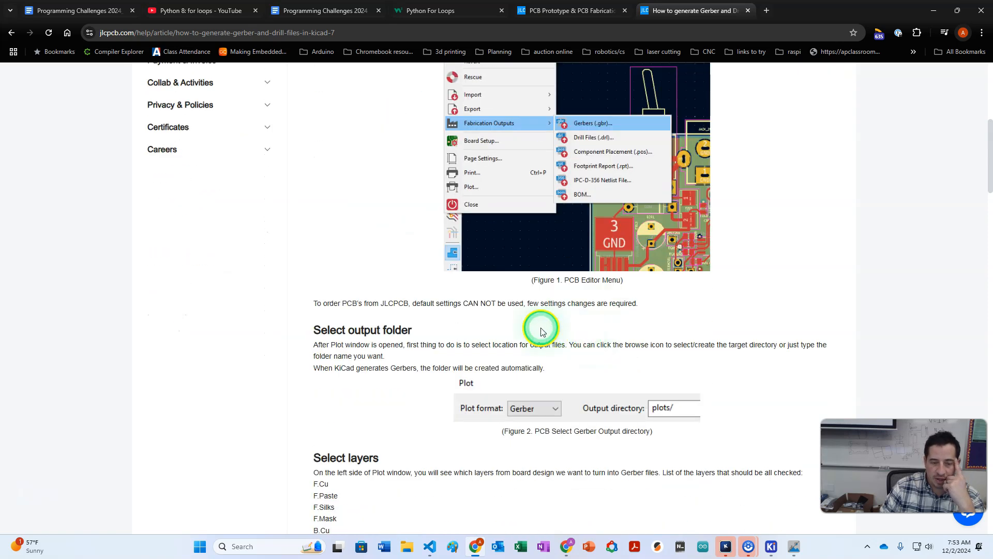
scroll(542, 332, down, 2)
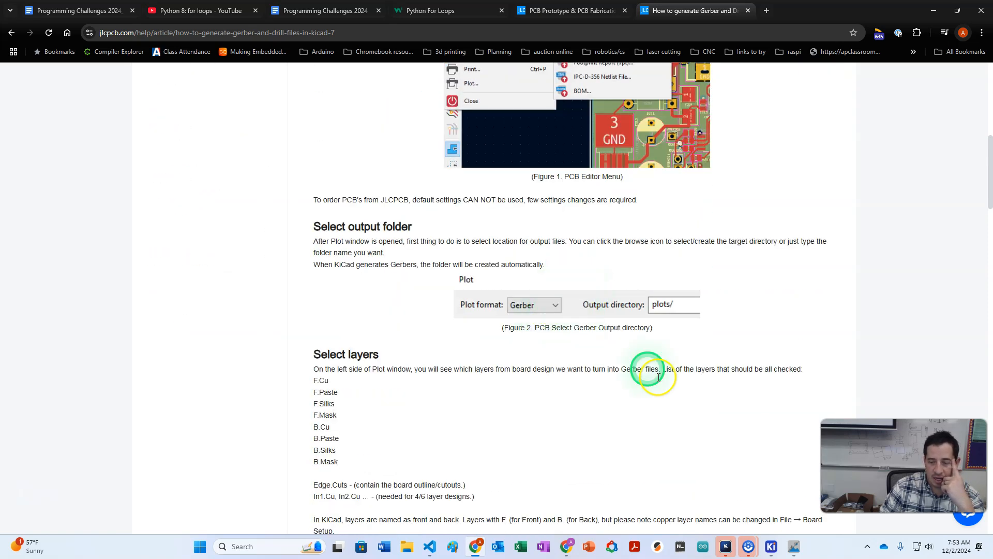
- Close the Image Converter and switch to the solder badges board in KiCad's PCB Editor
click(792, 548)
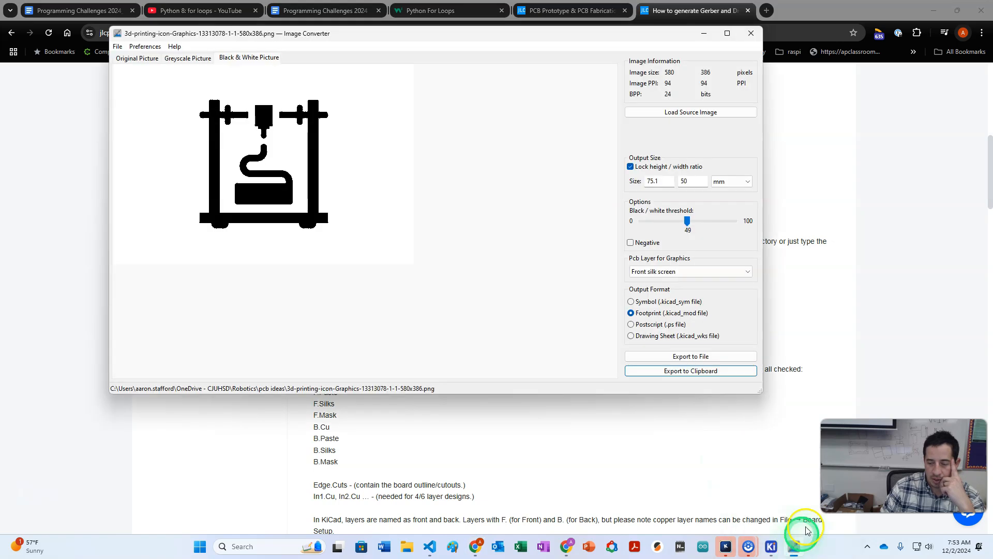
click(751, 34)
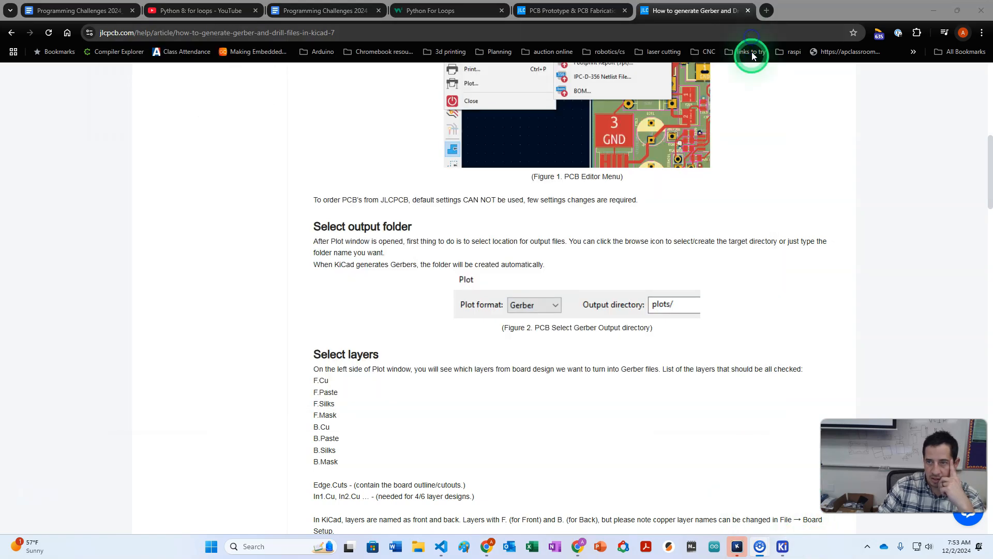
mouse_move(783, 547)
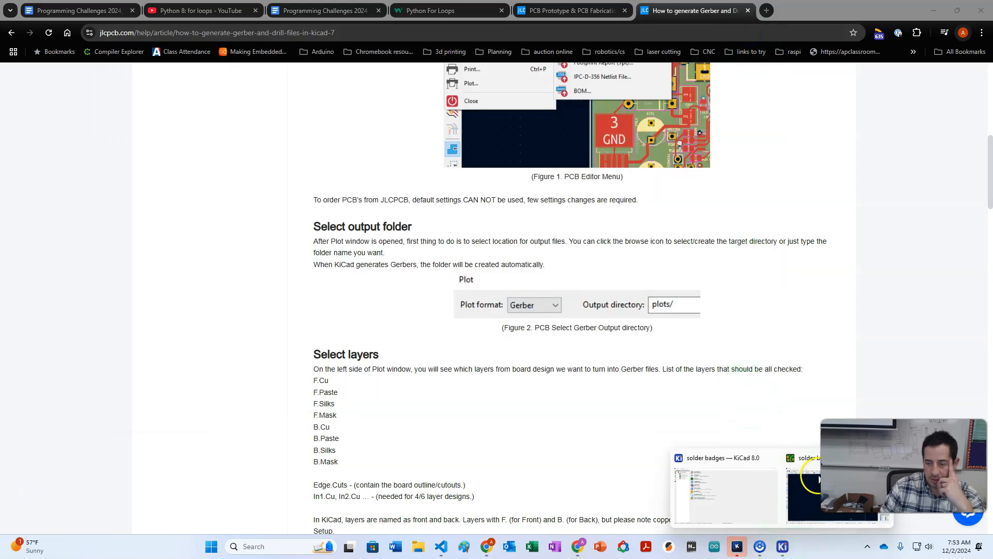
click(814, 481)
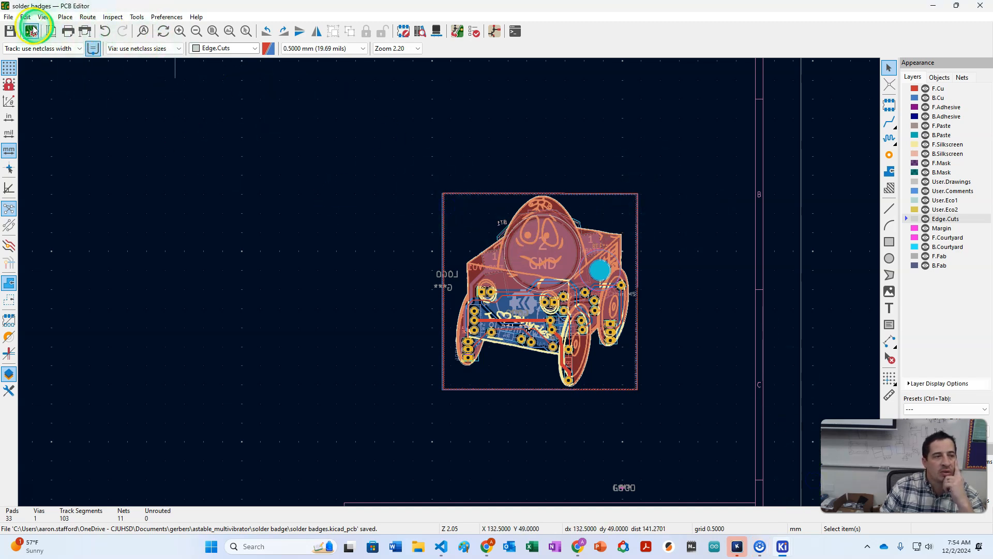
- Open the Gerber fabrication output settings for the solder badges board
click(10, 20)
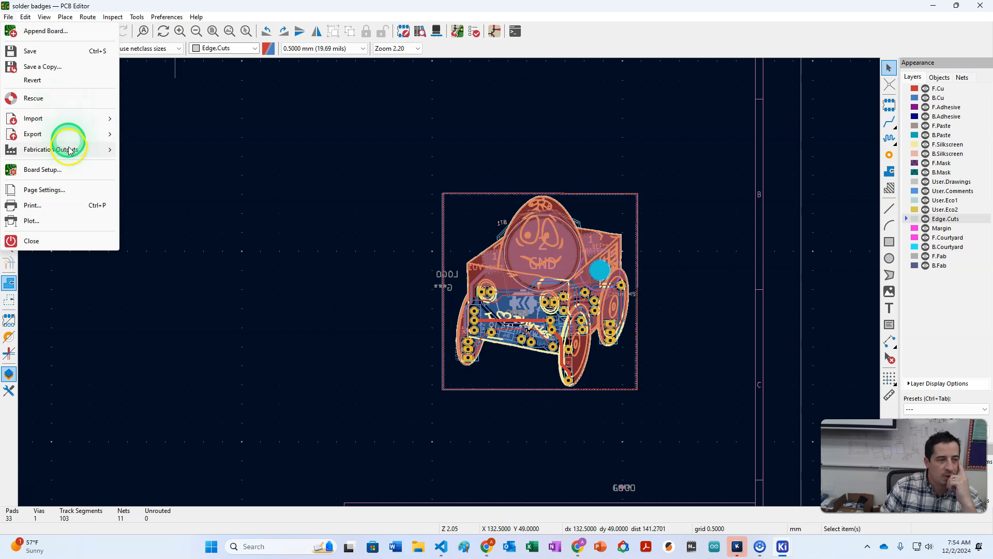
mouse_move(69, 151)
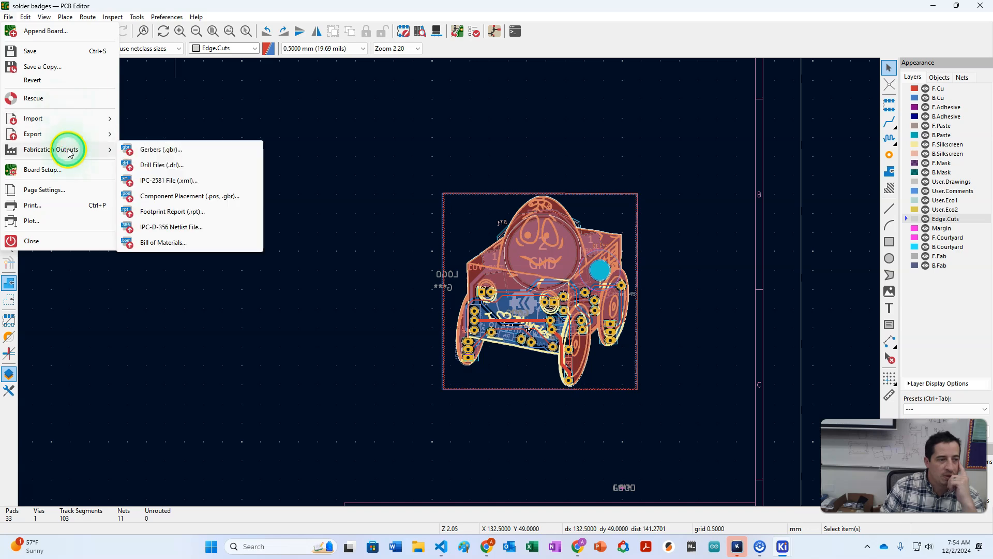
click(155, 152)
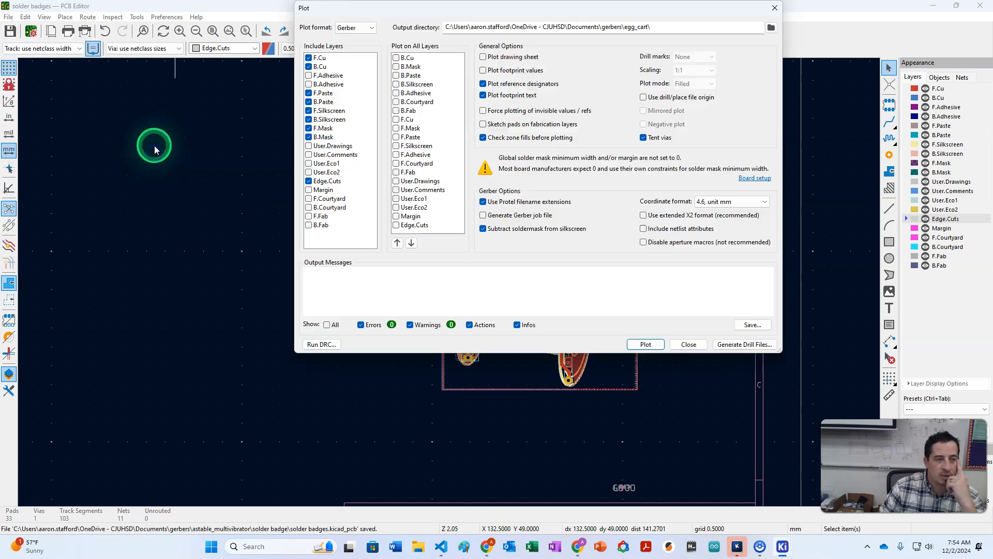
- Browse for a new plot output directory and open the test folder inside Documents
click(771, 27)
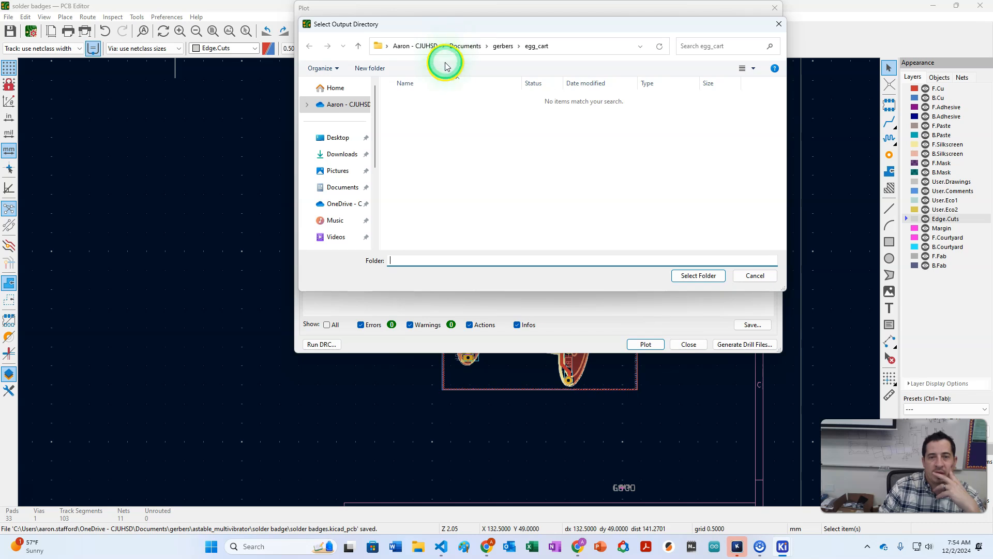
click(467, 48)
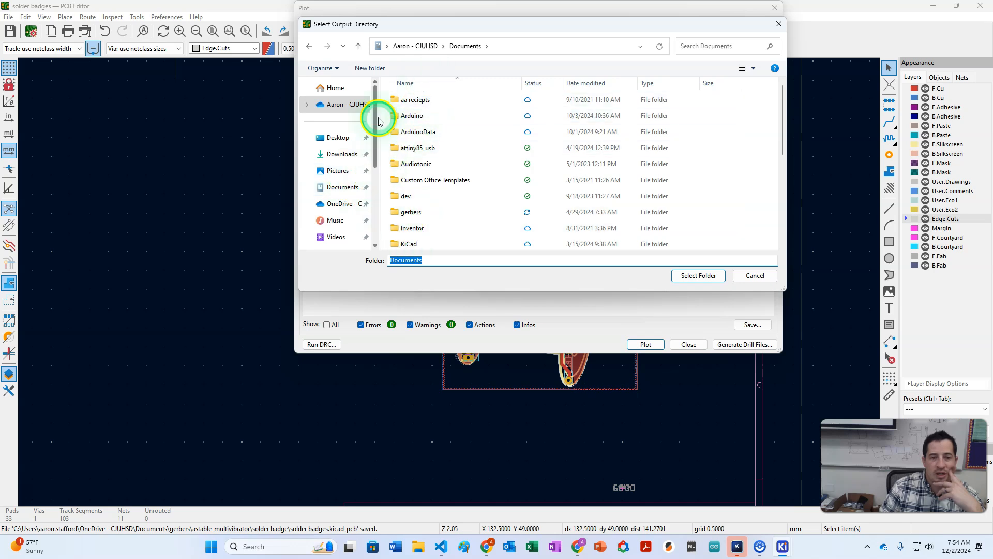
scroll(443, 160, down, 5)
scroll(452, 207, down, 1)
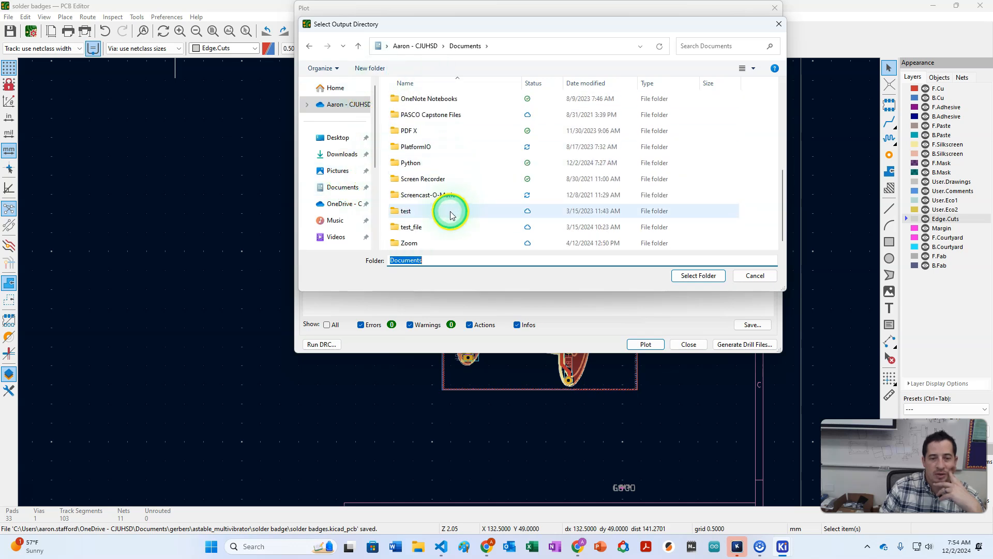
double_click(413, 211)
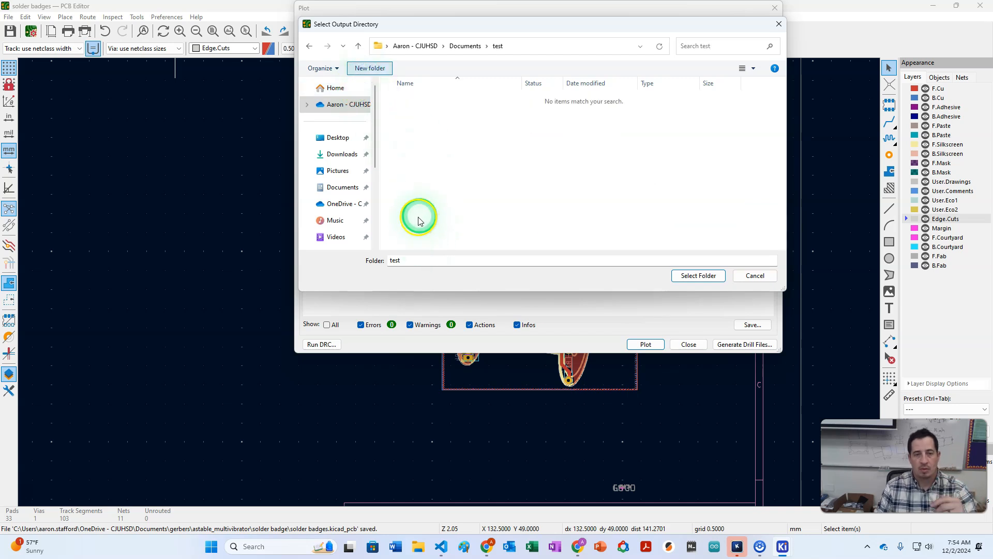
- Create a folder named my_pcb_manufacturing_files and set it as the plot output directory, declining the relative path
click(370, 67)
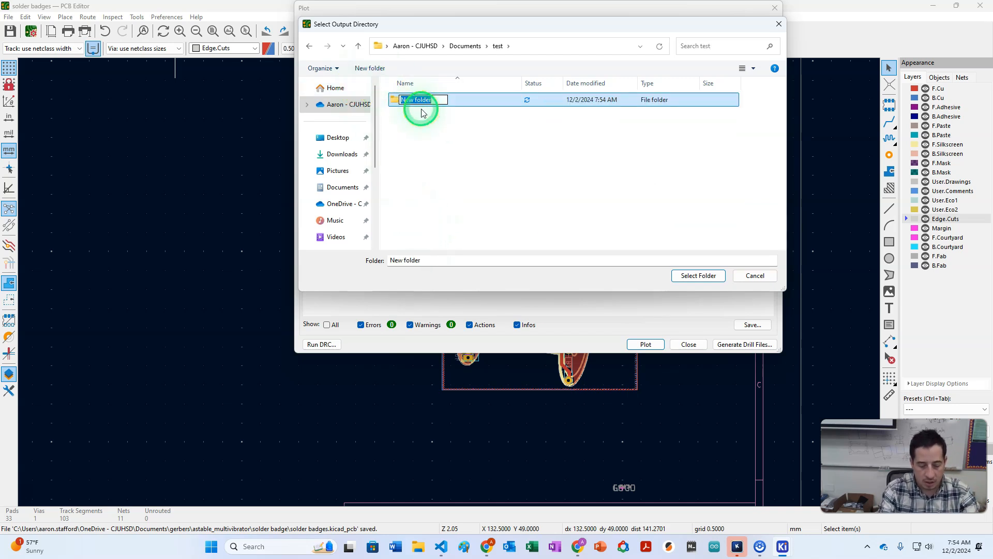
text(my_pcb_ger)
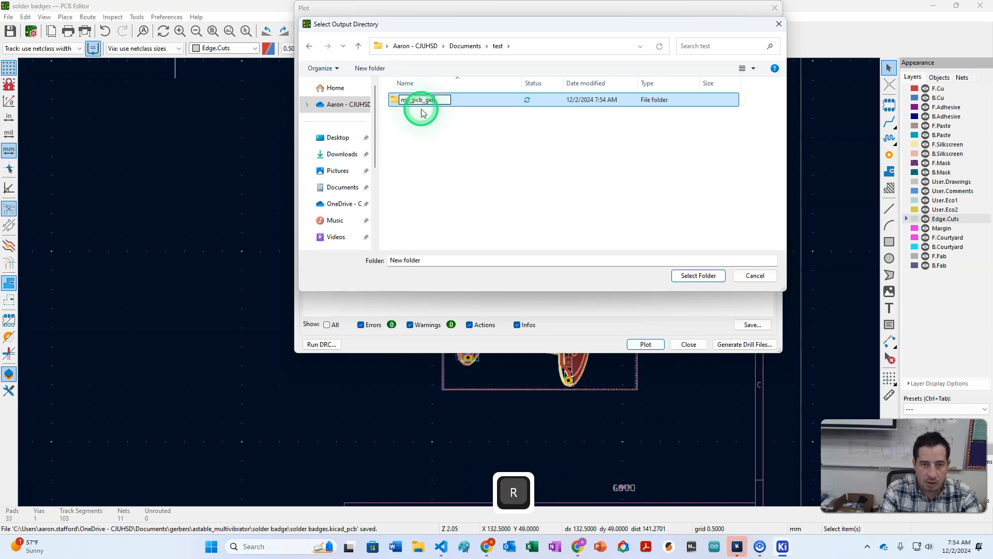
text(b)
key(BackSpace)
key(BackSpace)
key(BackSpace)
text(ma)
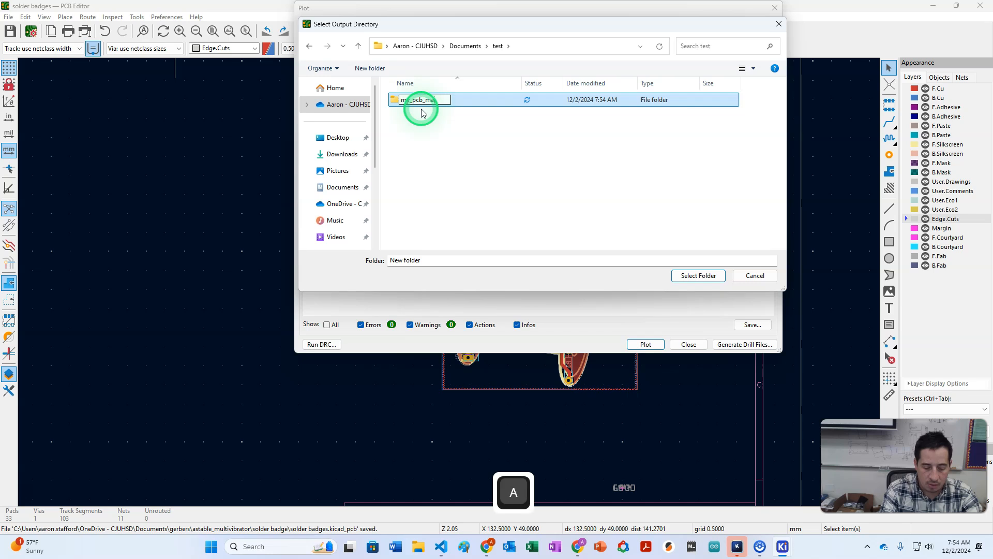
text(nufacturing_files)
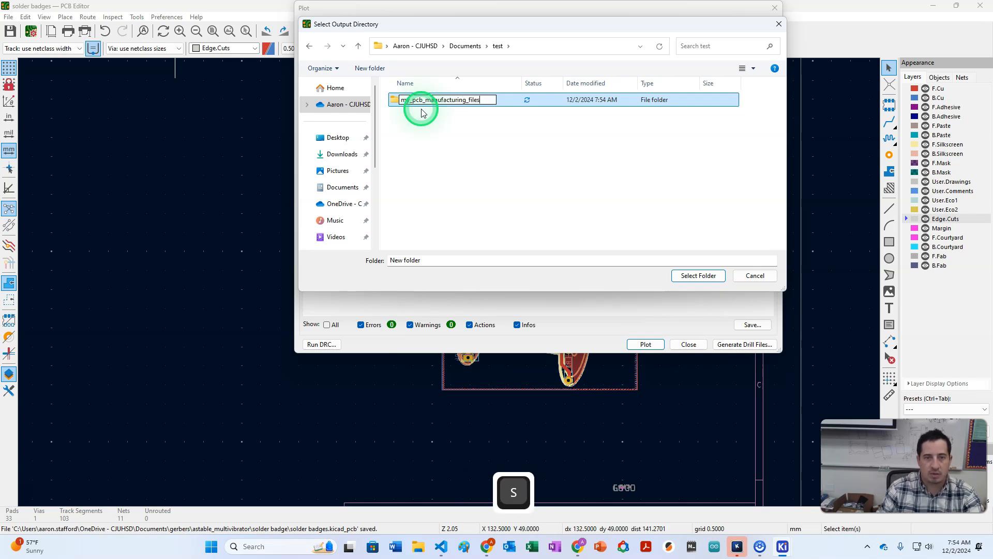
click(428, 141)
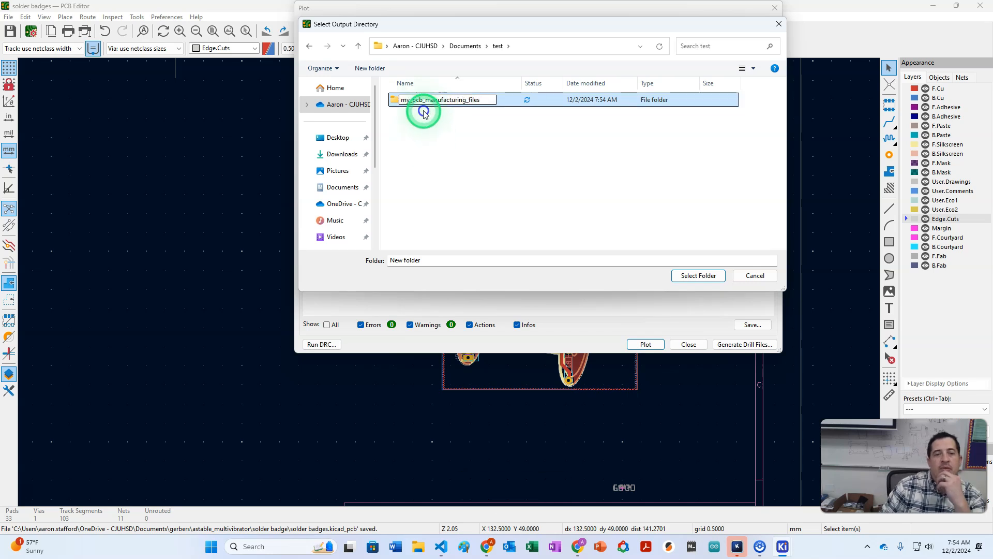
click(682, 276)
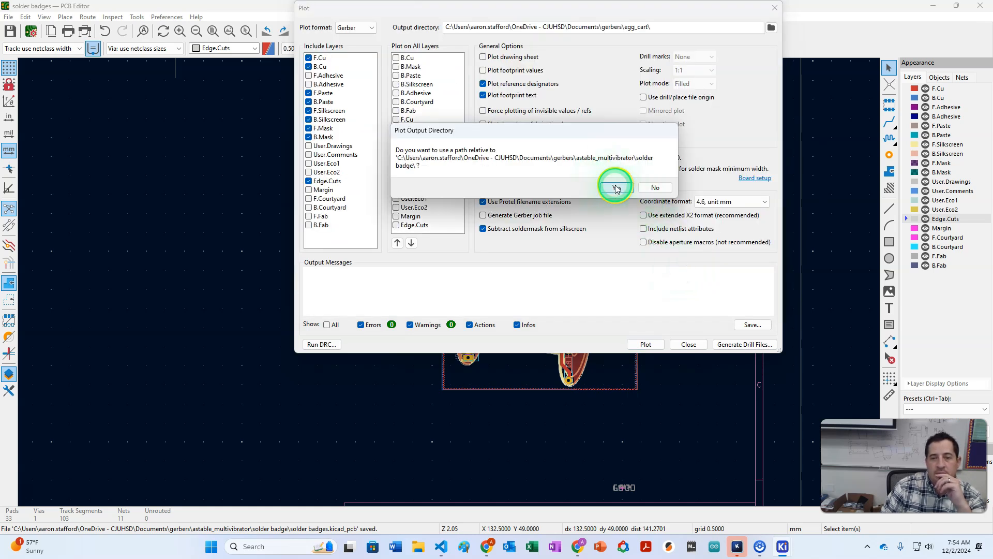
click(654, 188)
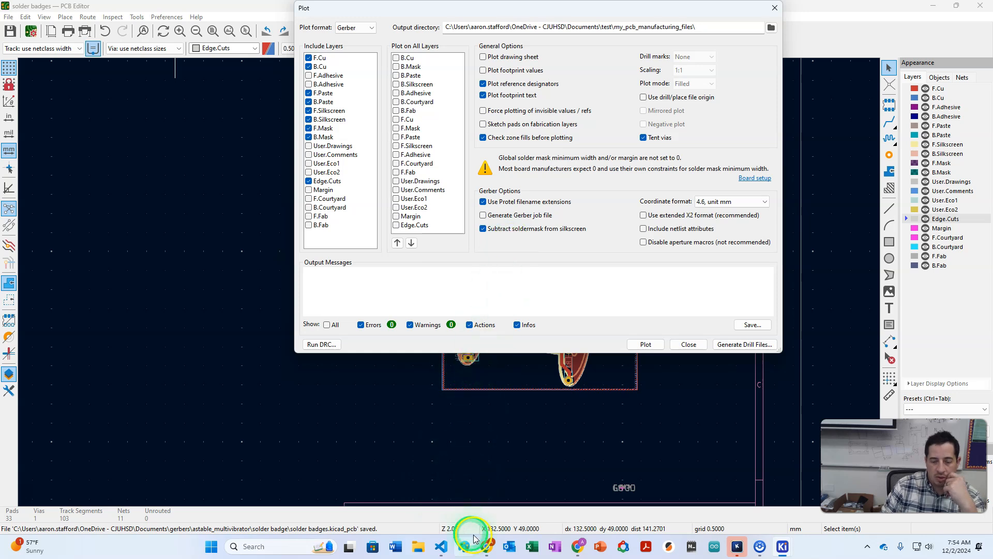
- Read JLCPCB's Select layers list in Chrome and check the plot's included layers against it in the PCB Editor, down to Edge.Cuts
mouse_move(486, 547)
click(477, 491)
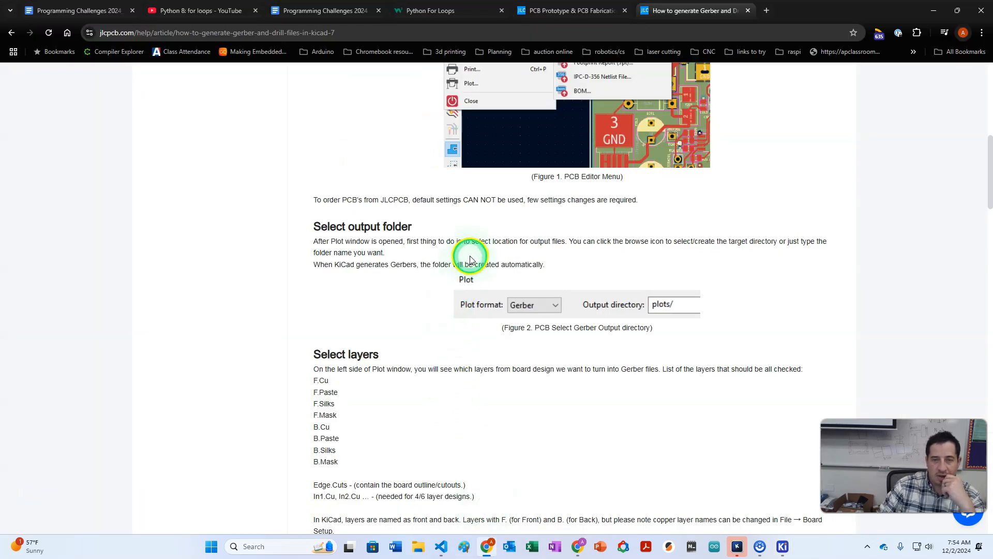
scroll(472, 260, down, 5)
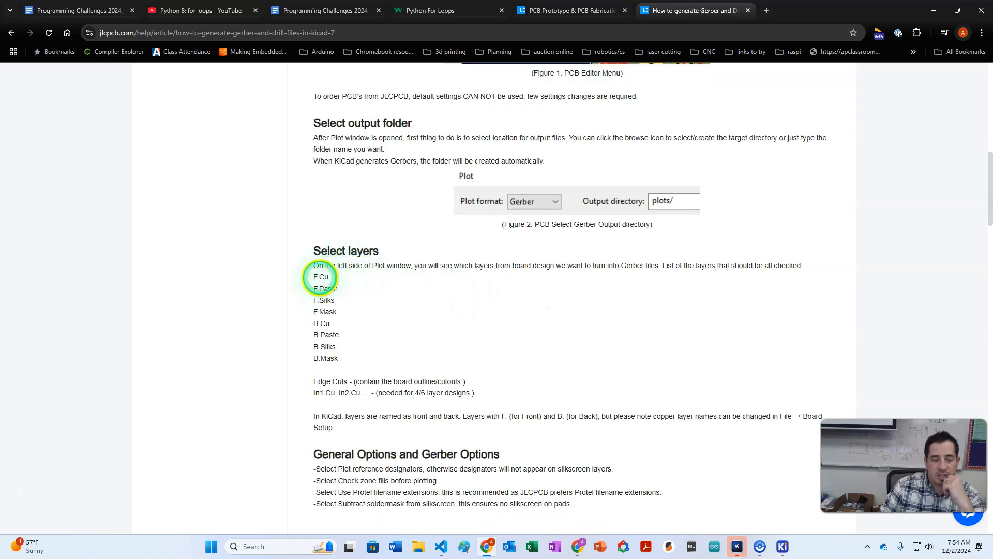
scroll(321, 278, down, 1)
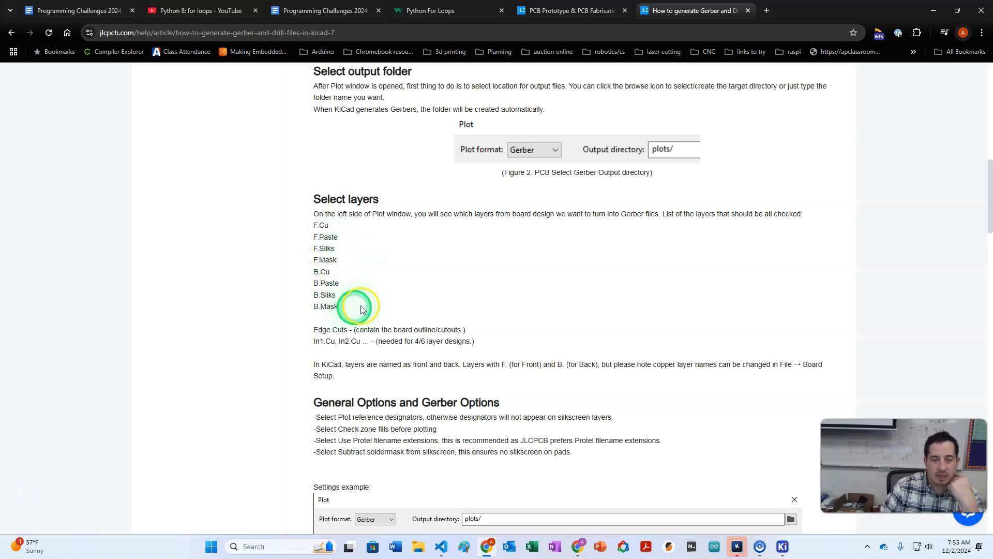
scroll(361, 308, down, 1)
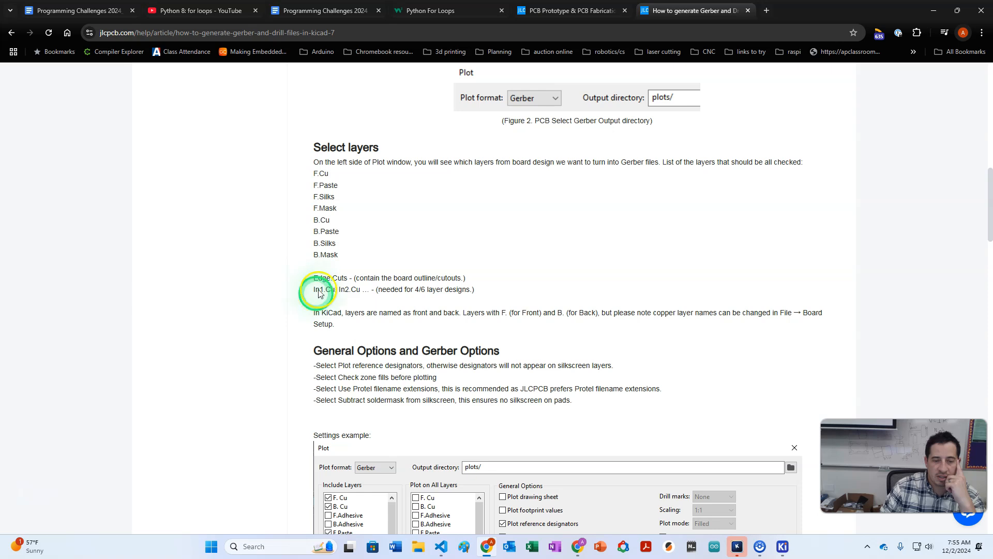
click(784, 546)
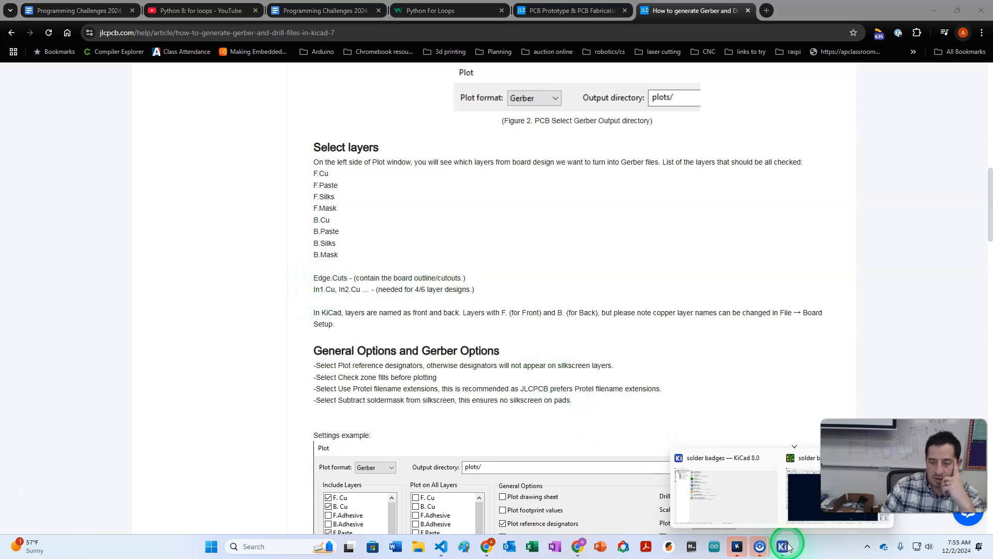
click(812, 498)
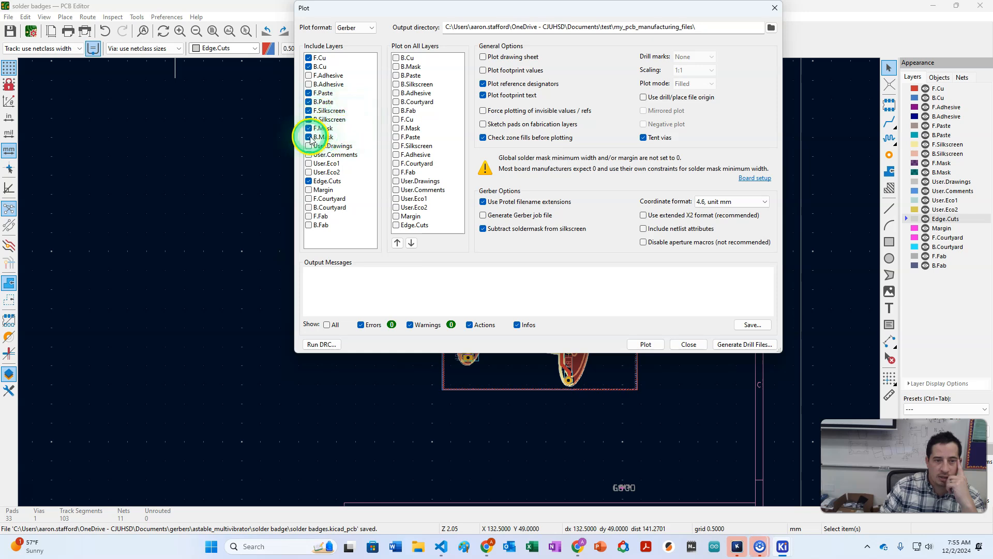
click(308, 181)
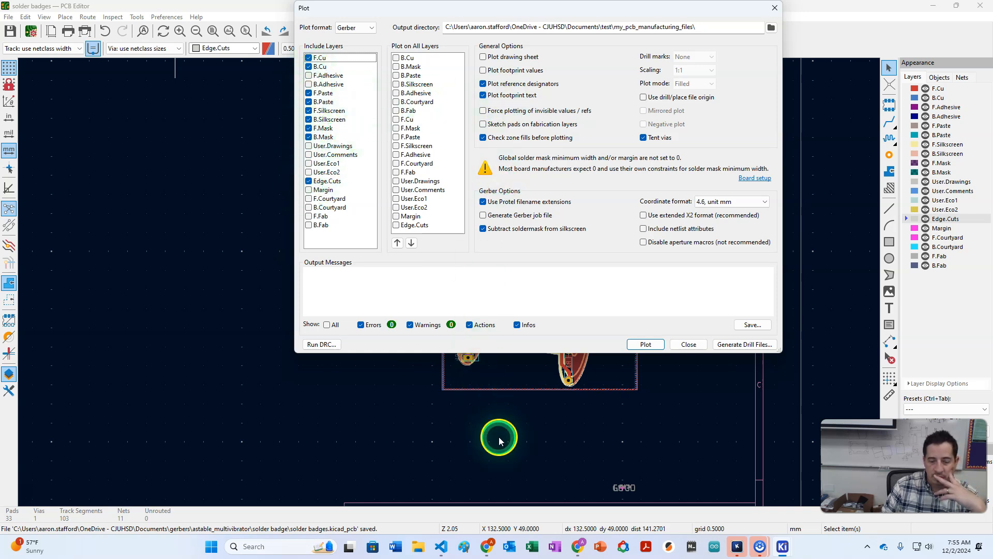
- Review JLCPCB's General and Gerber Options in Chrome, then disable plotting of footprint text and reference designators in the PCB Editor's plot settings
click(486, 546)
scroll(450, 396, down, 4)
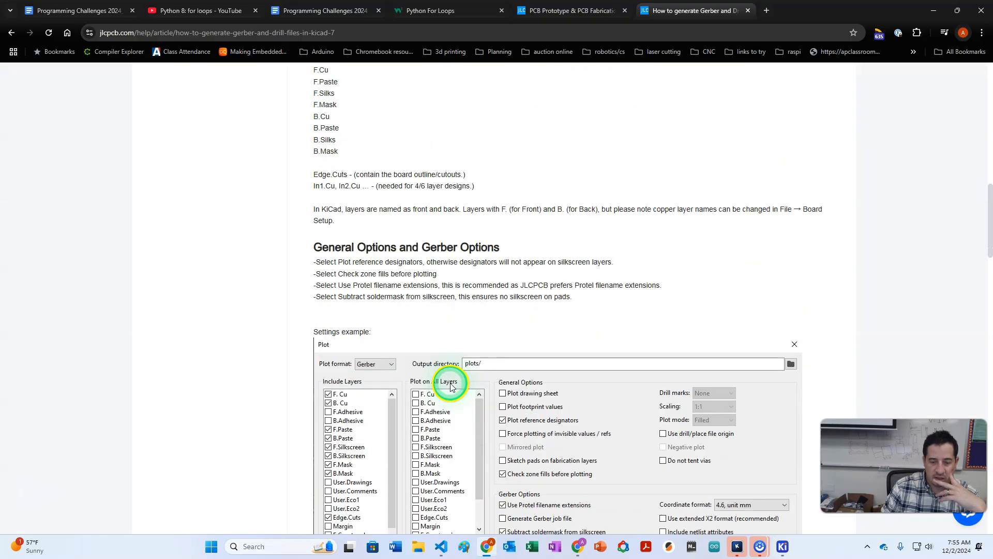
scroll(450, 228, up, 2)
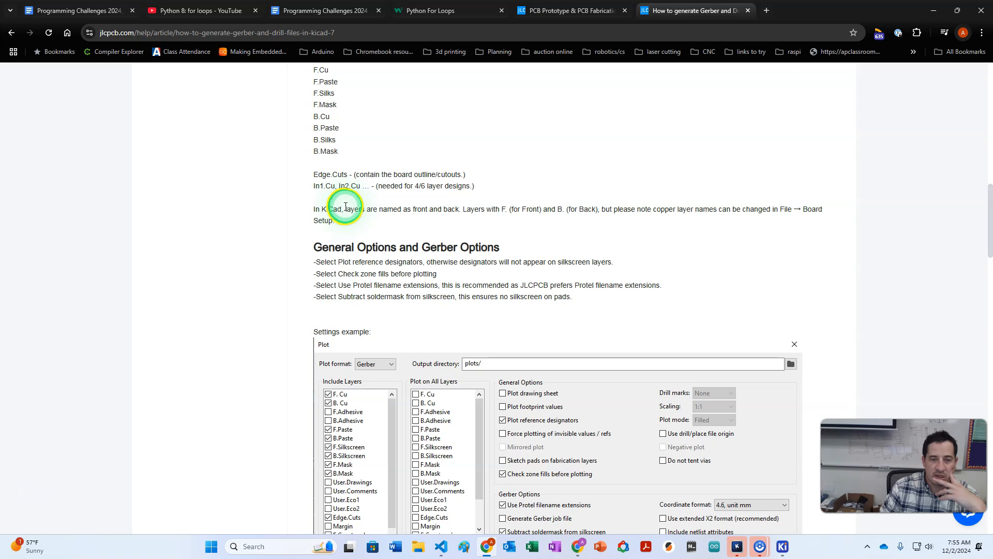
scroll(476, 303, down, 3)
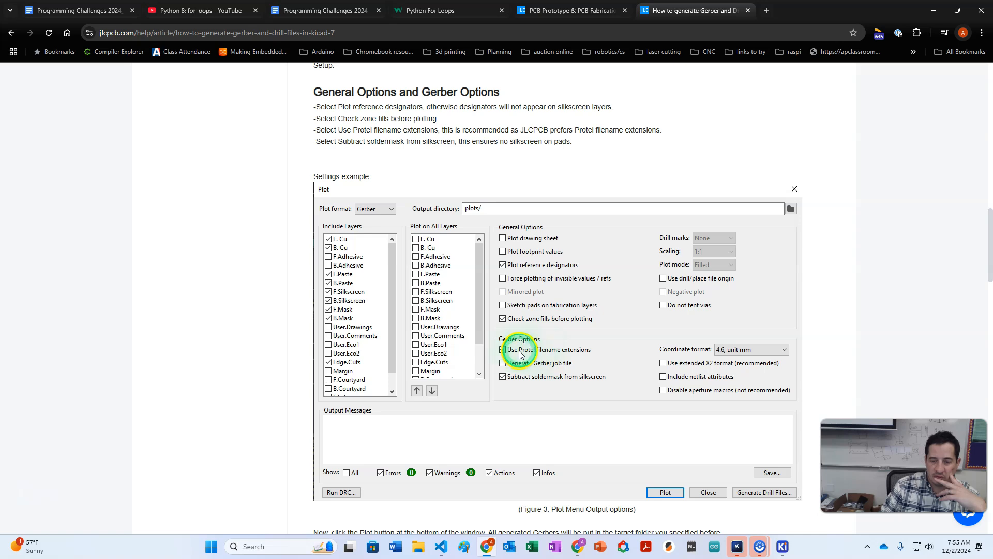
click(783, 547)
click(815, 494)
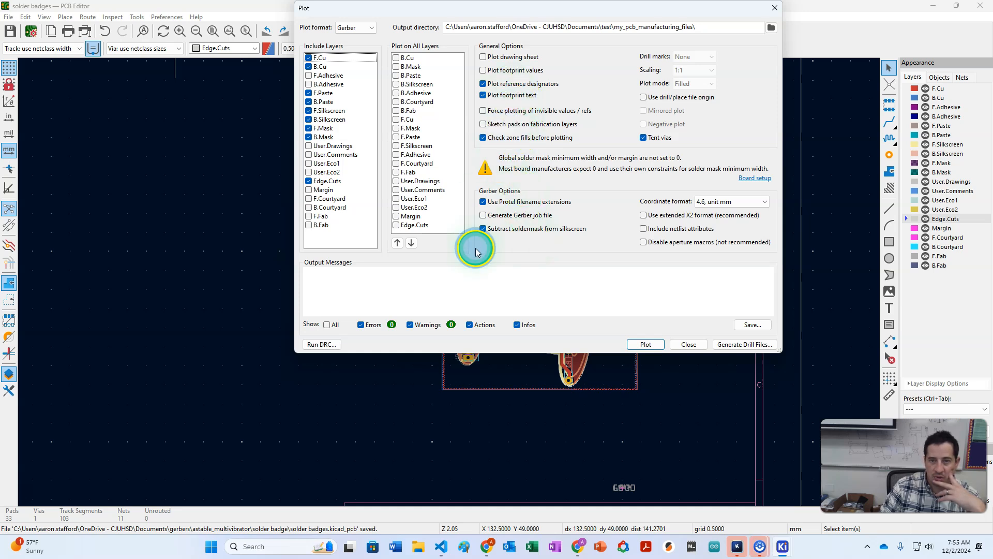
click(483, 95)
click(482, 84)
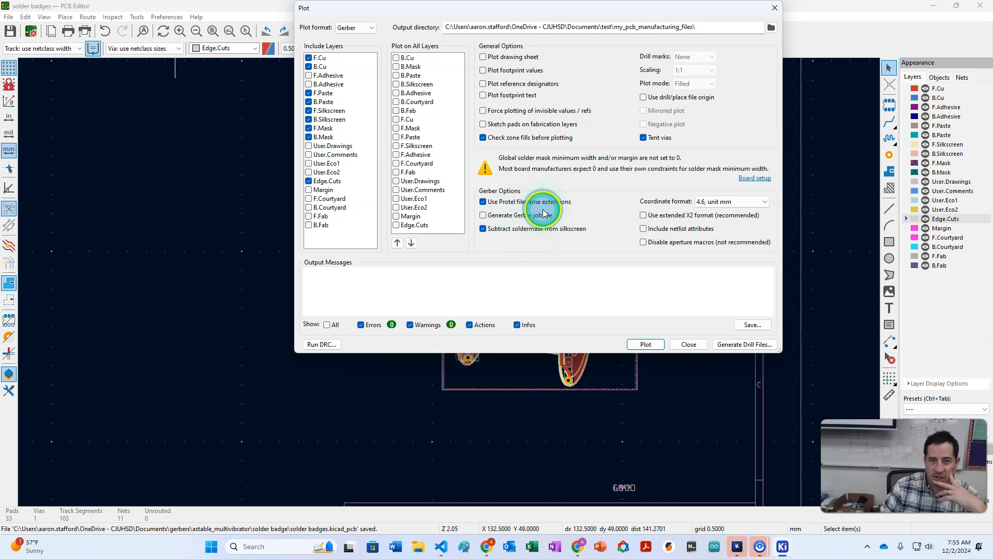
- Read the article's plotting instructions in Chrome down to Generate Drill Files and plot the board's Gerber files in the PCB Editor
click(489, 547)
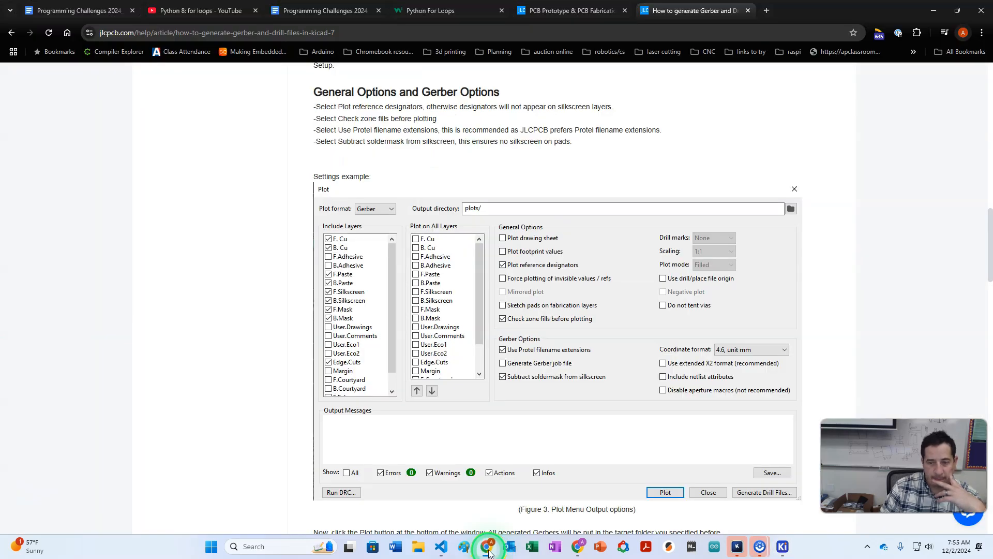
click(489, 550)
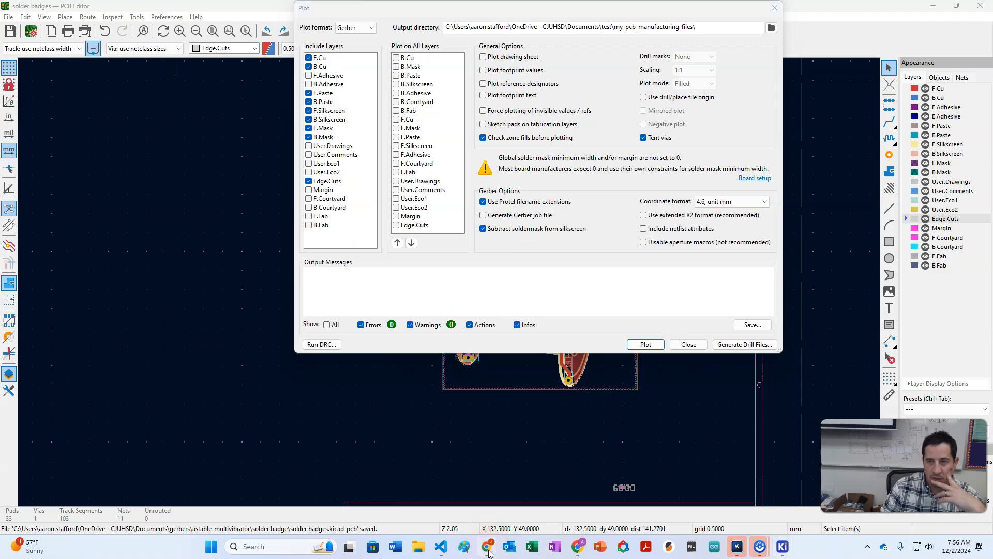
click(489, 550)
click(490, 439)
scroll(489, 407, down, 3)
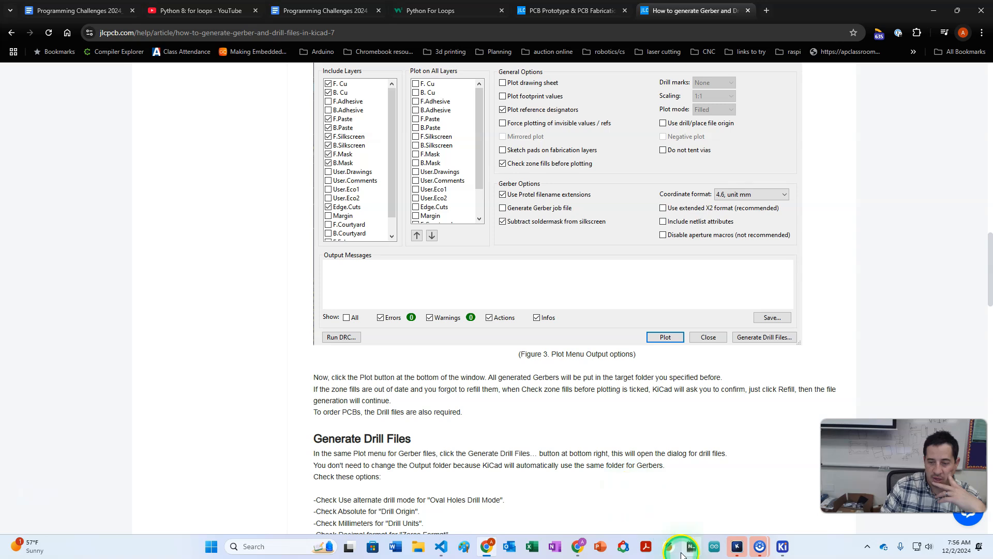
click(782, 548)
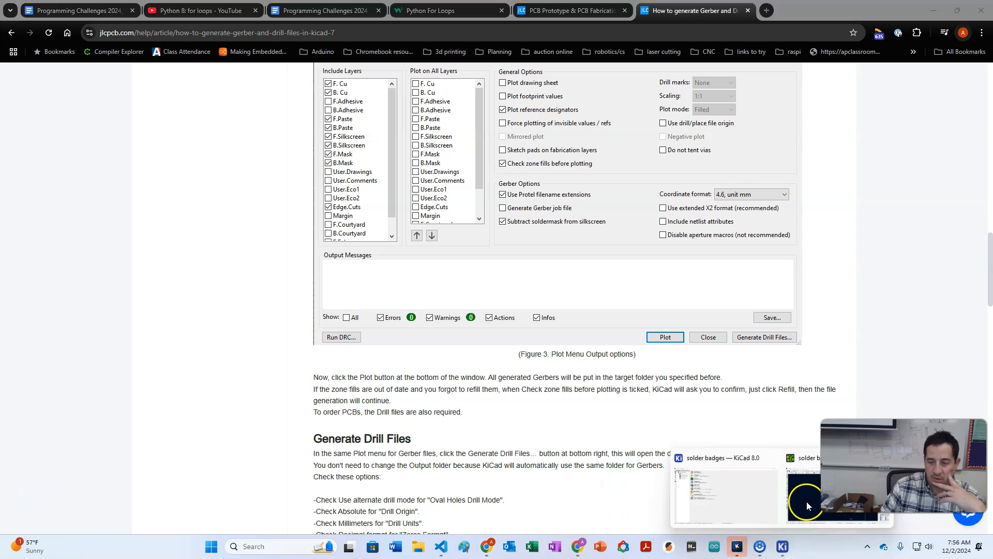
click(806, 505)
click(646, 344)
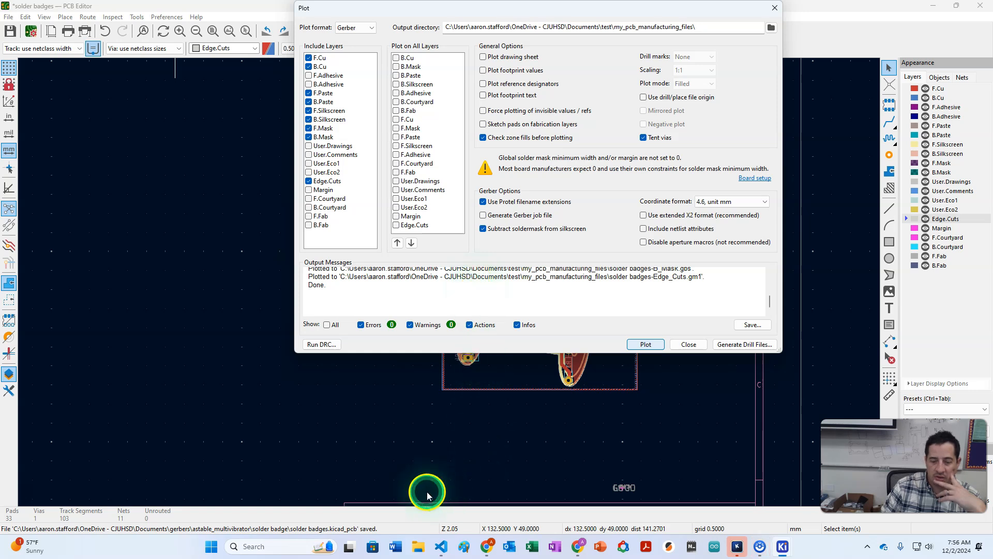
- Switch to File Explorer and examine each plotted Gerber layer file in my_pcb_manufacturing_files, from F_Silkscreen to B_Cu
click(418, 549)
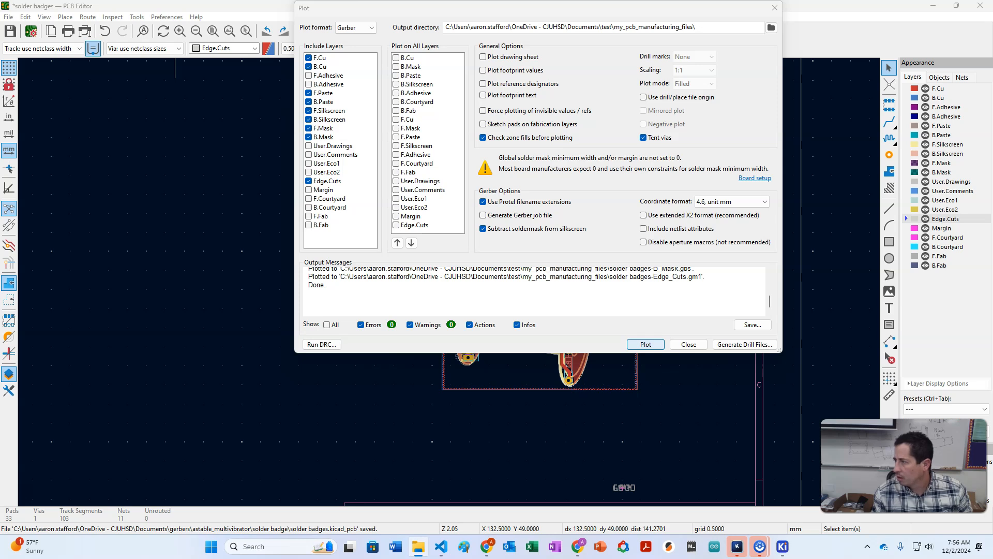
drag(798, 104, 587, 95)
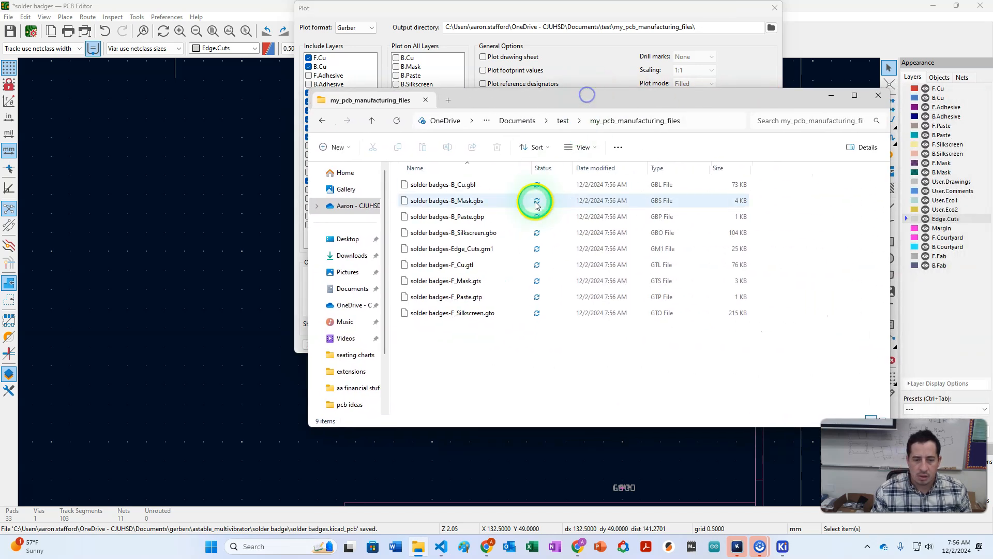
click(440, 348)
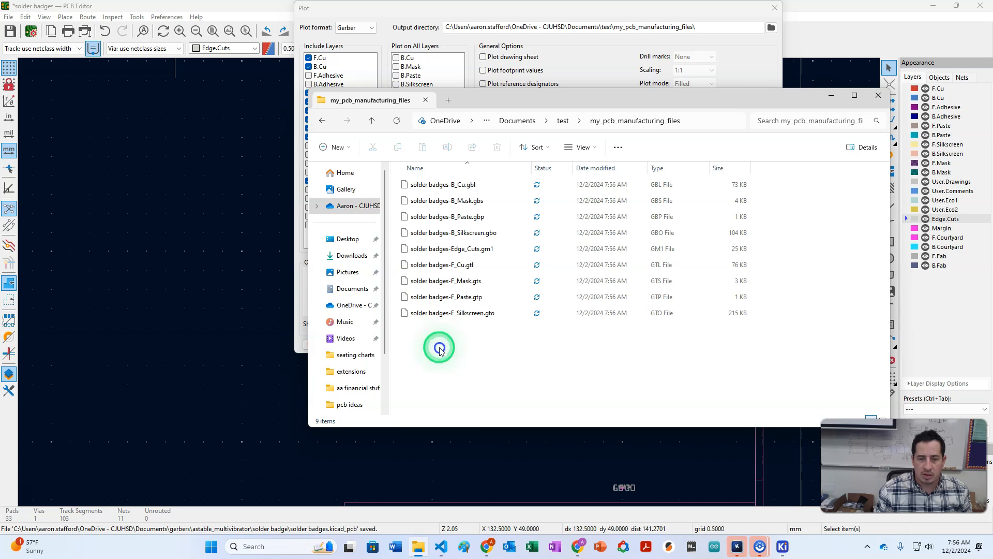
click(441, 314)
click(439, 298)
click(439, 281)
click(440, 265)
click(441, 249)
click(443, 233)
click(445, 216)
click(452, 201)
click(451, 185)
- Go up to the parent test folder to show where my_pcb_manufacturing_files is stored, then reopen it and move its window aside
click(563, 120)
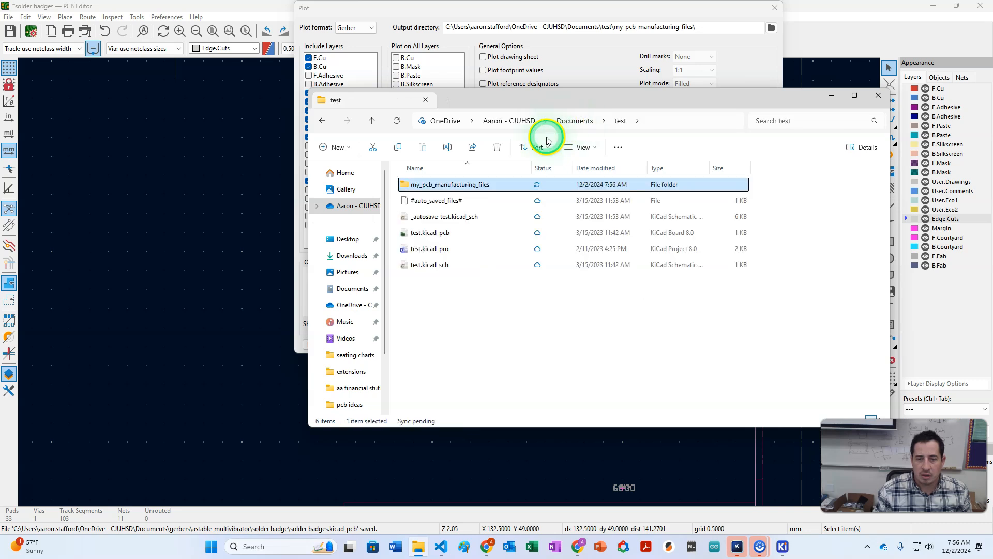
double_click(454, 181)
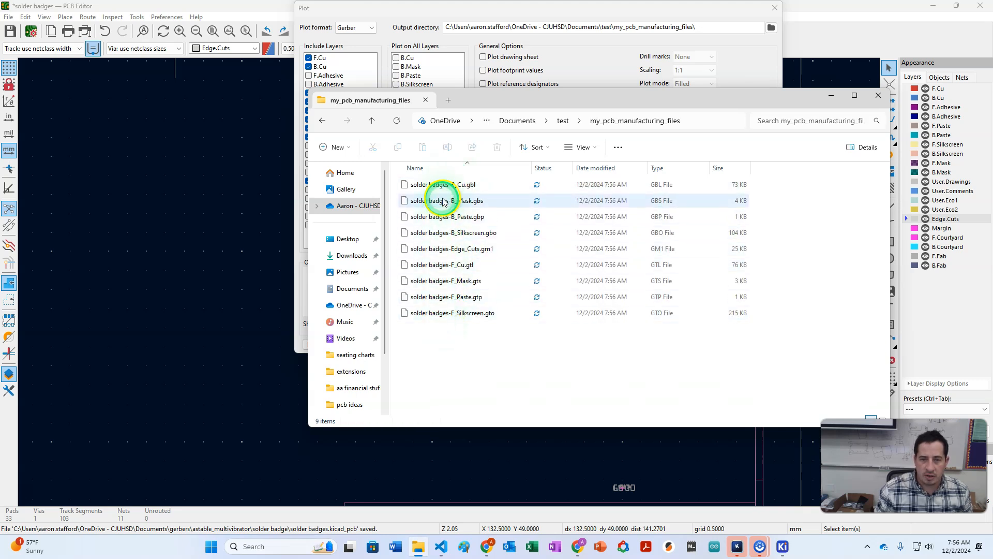
drag(488, 100, 610, 94)
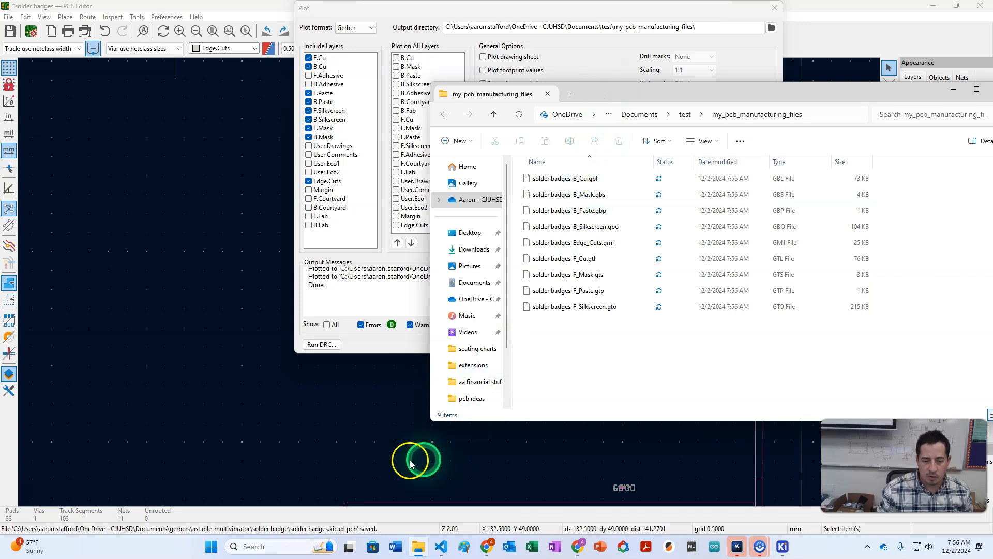
- Read the article's Generate Drill Files section and example settings in Chrome, then open the drill file generation settings in the PCB Editor
click(486, 546)
scroll(448, 388, down, 1)
scroll(448, 388, down, 2)
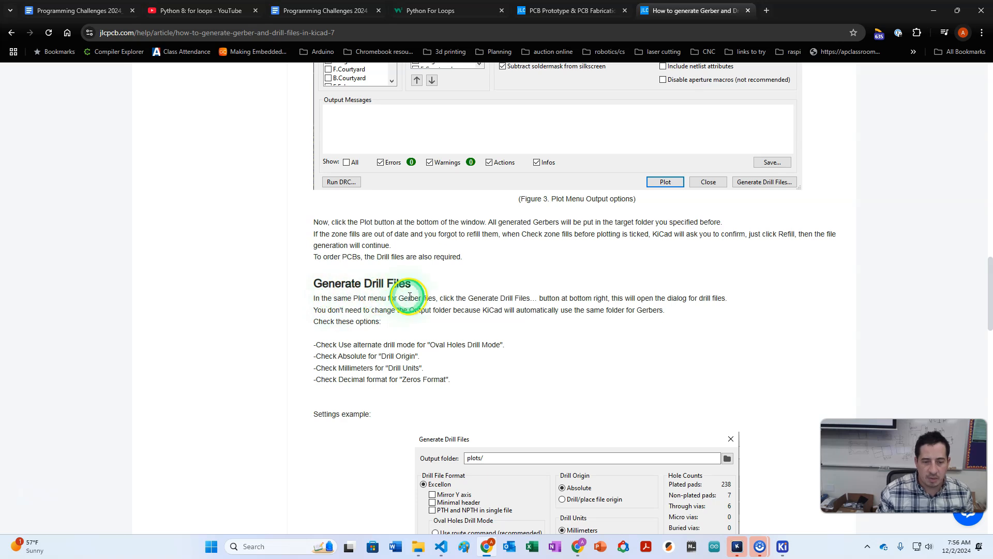
scroll(604, 341, down, 4)
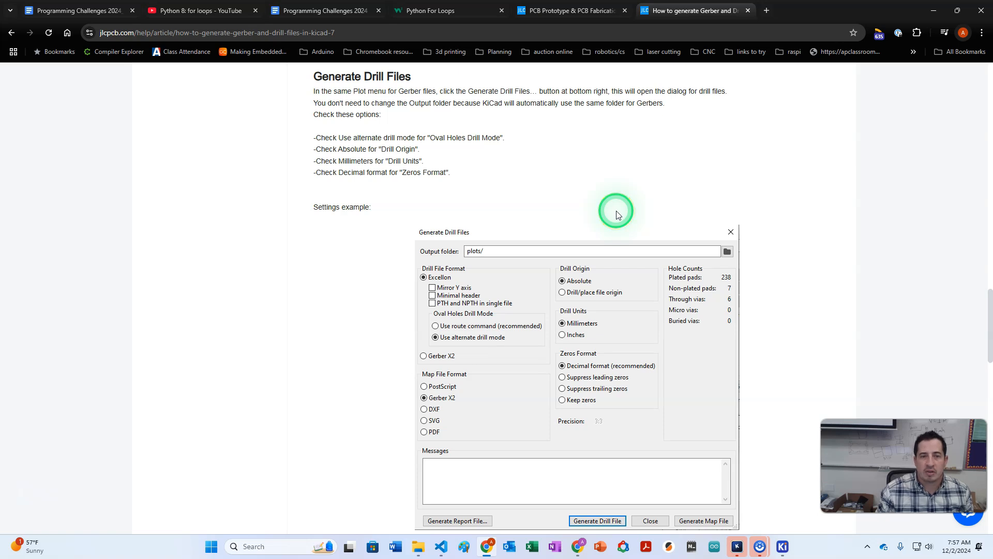
scroll(615, 211, down, 1)
scroll(615, 211, up, 1)
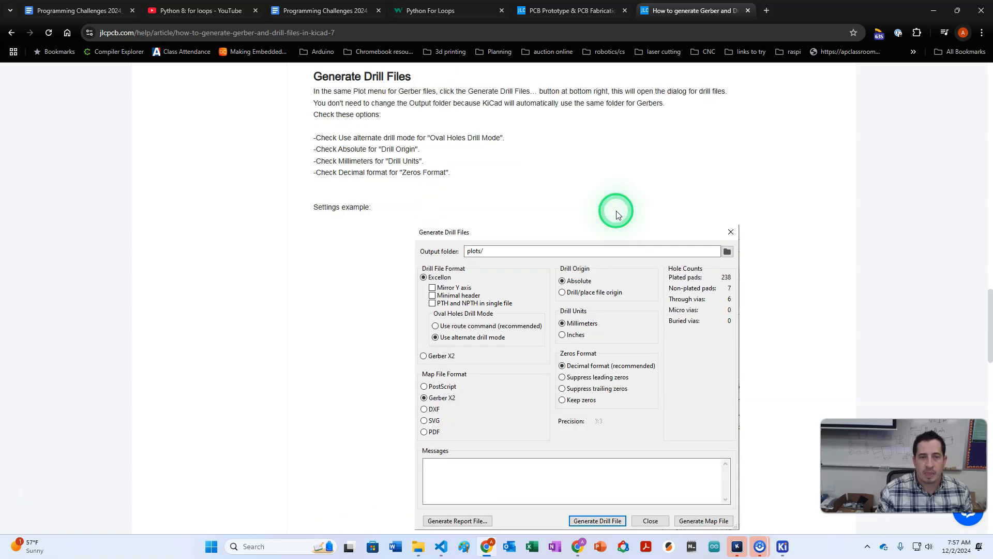
click(759, 546)
click(781, 547)
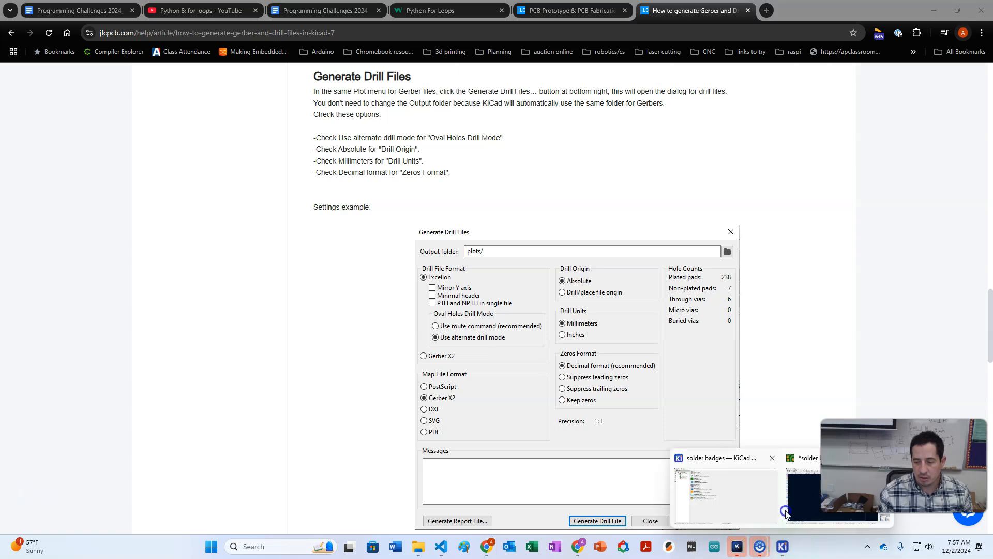
click(811, 486)
click(737, 345)
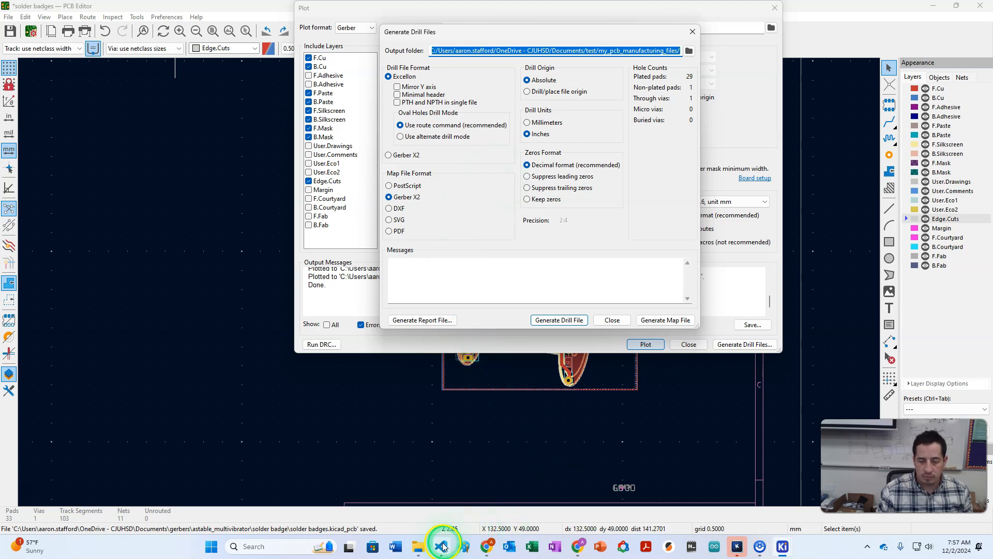
- Recheck the example in Chrome, set alternate drill mode for oval holes and millimeters in the PCB Editor, and generate the drill files
click(486, 547)
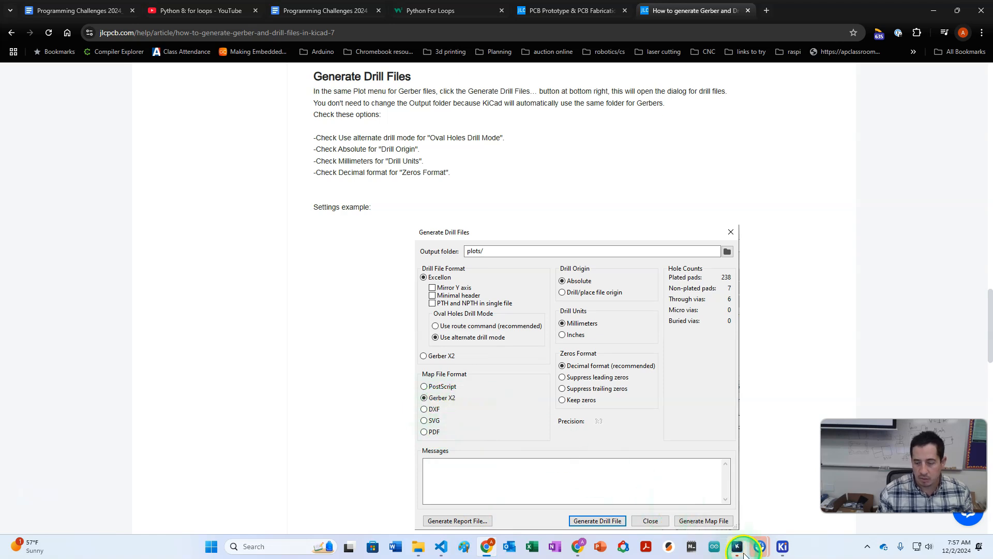
click(781, 547)
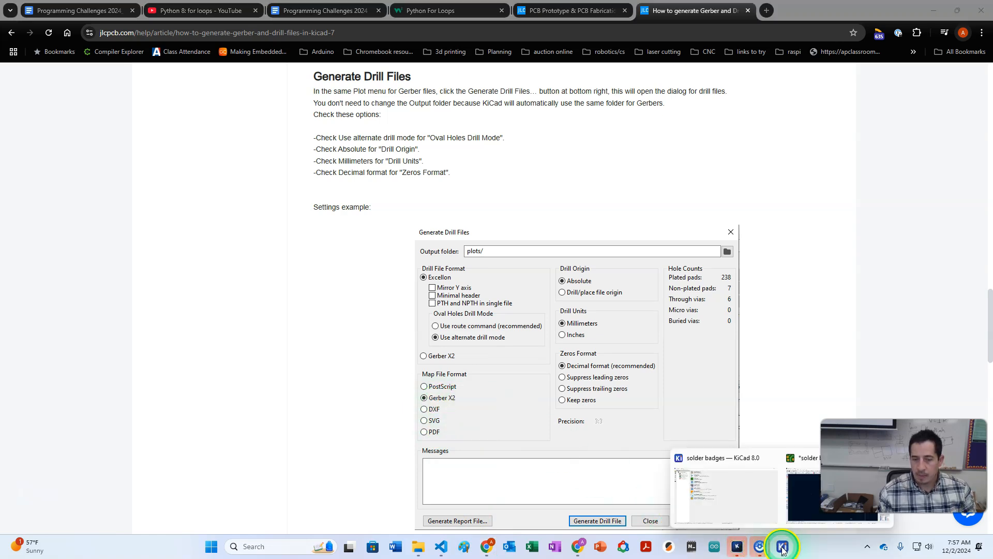
click(790, 486)
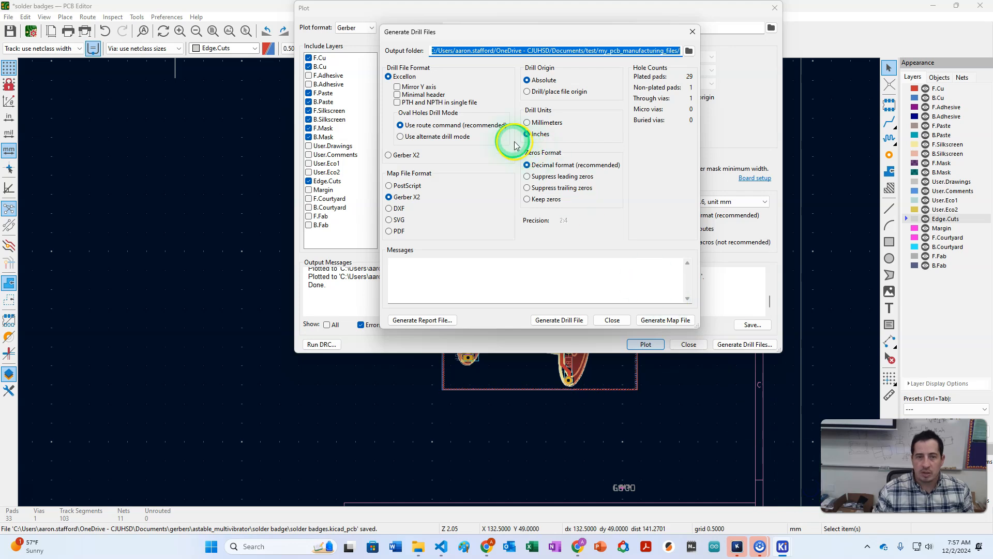
click(401, 136)
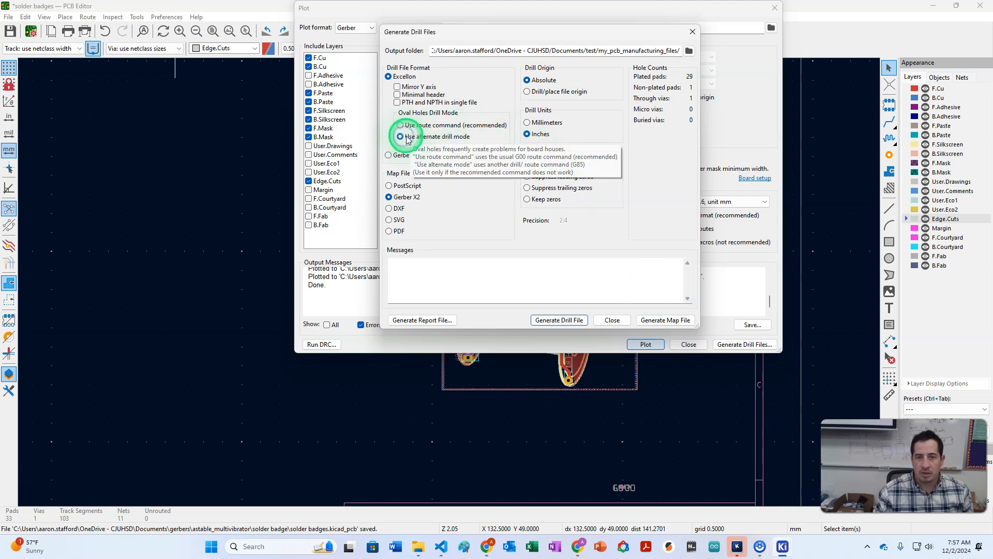
click(527, 124)
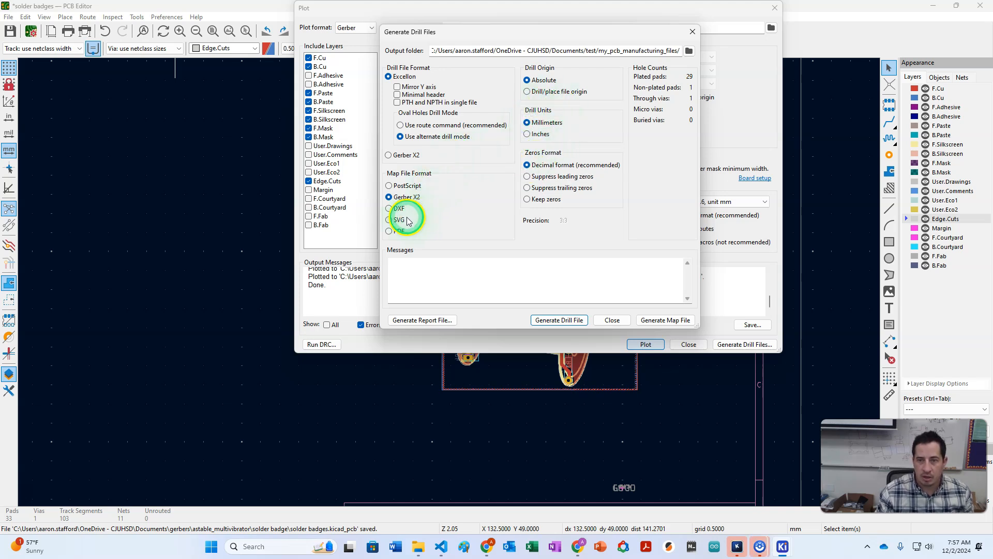
click(556, 321)
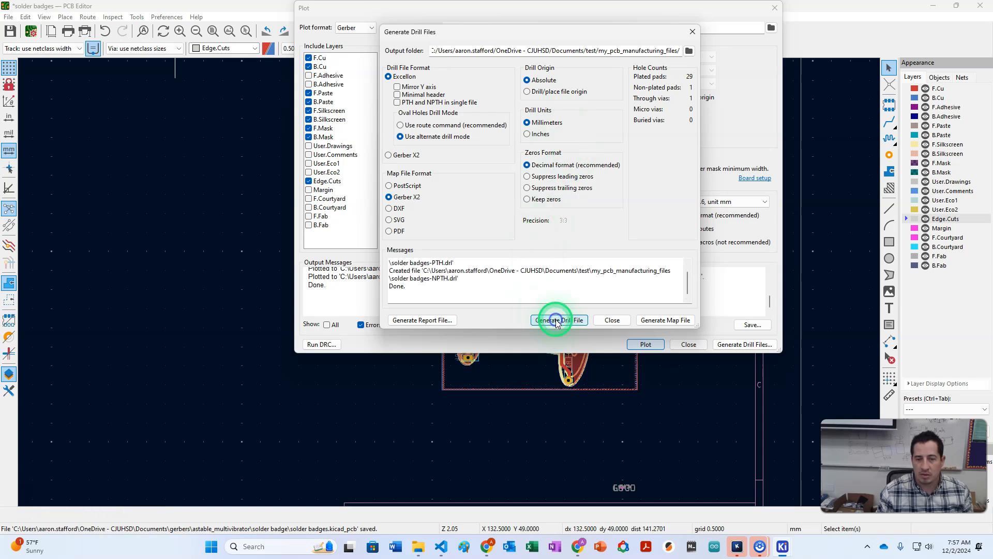
- Read the Generate Drill Map File section in Chrome, then generate the Gerber X2 drill map files in the PCB Editor
click(488, 547)
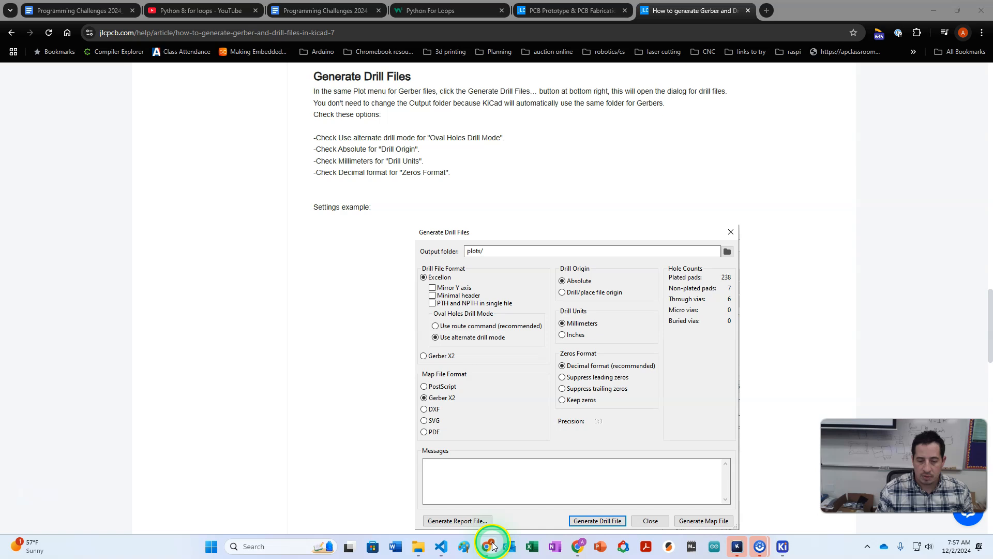
scroll(510, 396, down, 7)
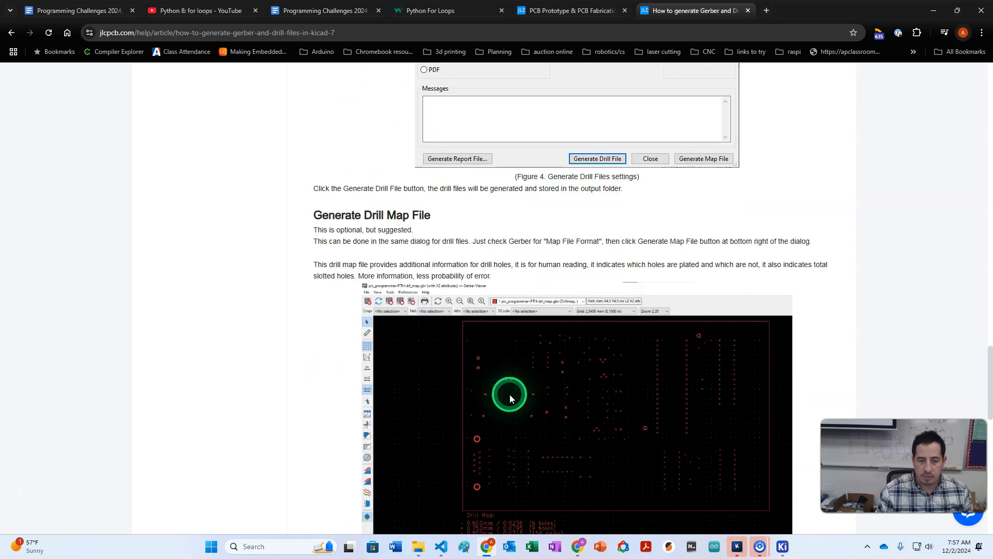
scroll(510, 394, down, 1)
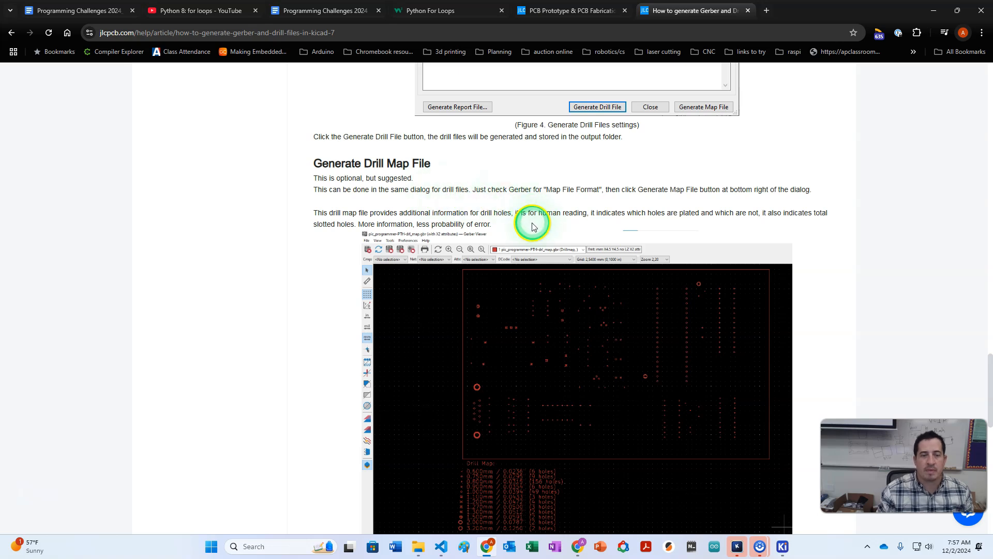
scroll(623, 232, down, 1)
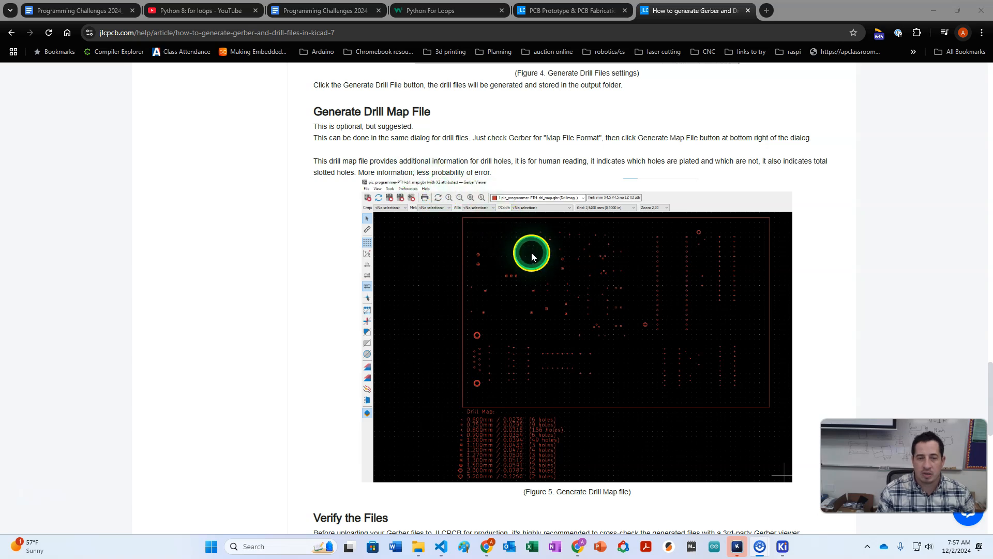
scroll(532, 256, down, 4)
scroll(524, 277, up, 2)
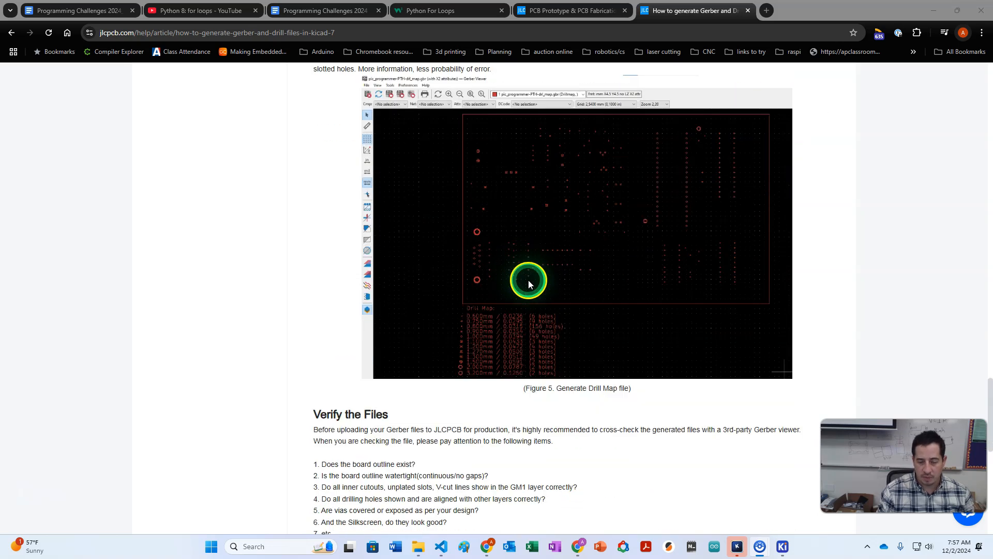
scroll(528, 284, up, 2)
mouse_move(782, 542)
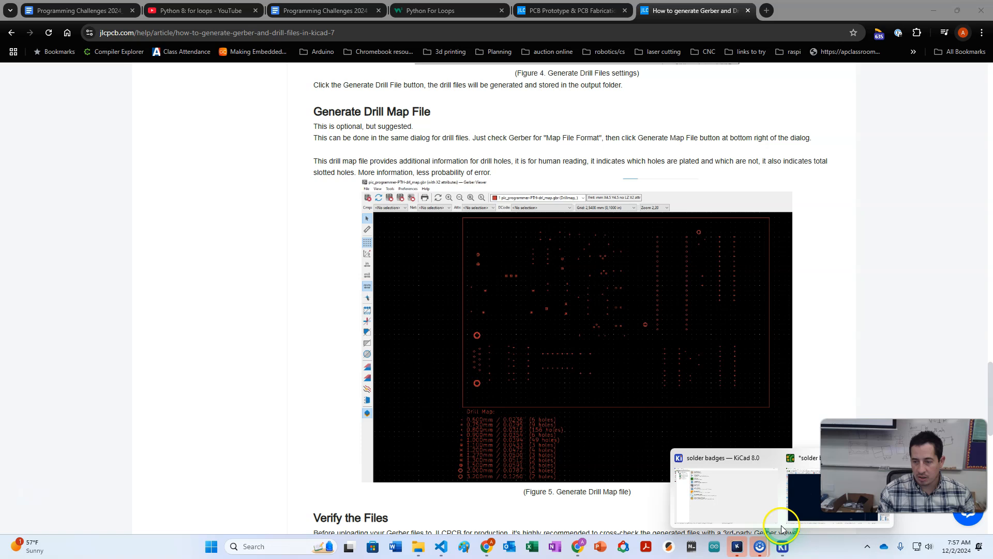
click(815, 491)
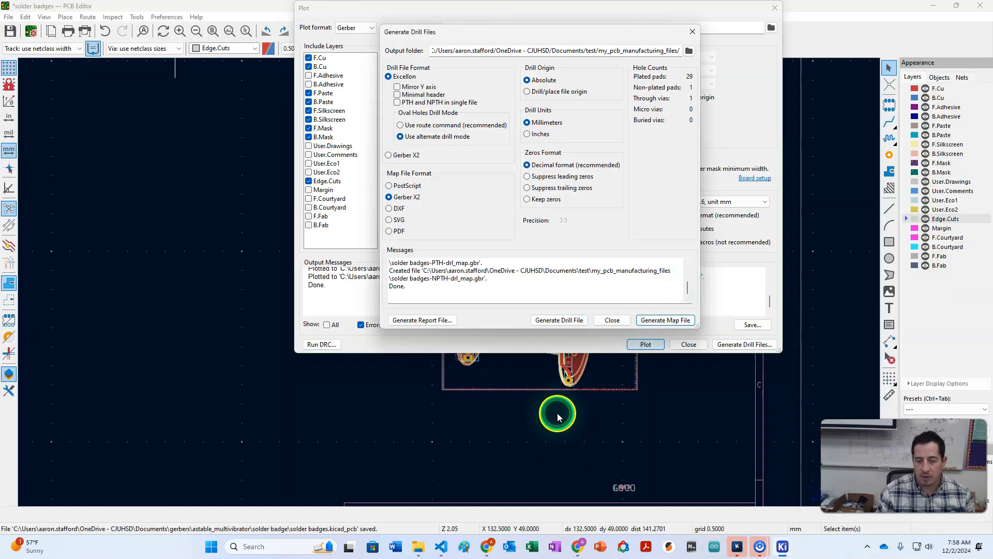
- Return to the article in Chrome and read the checklist and recommended Gerber viewers under Verify the Files
click(491, 534)
scroll(483, 483, down, 5)
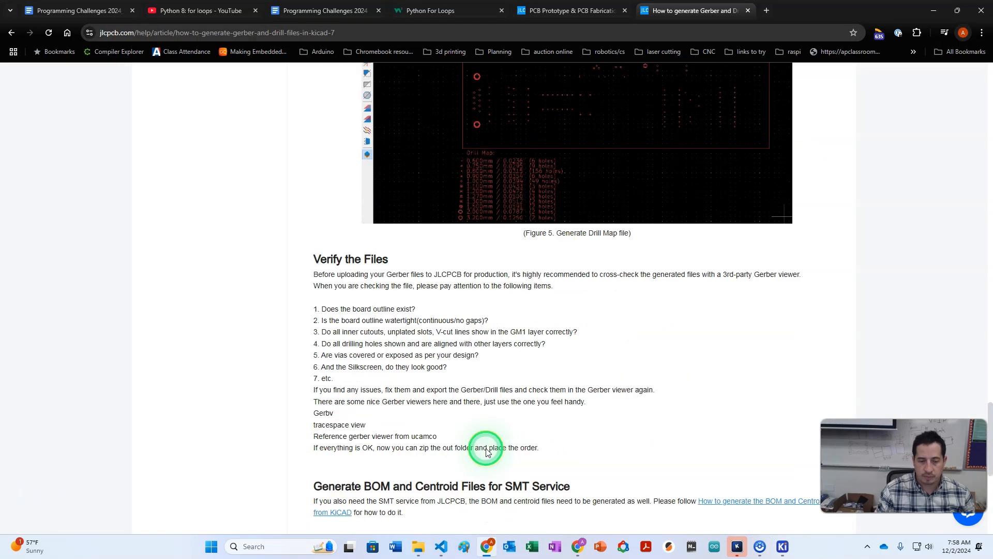
scroll(487, 451, down, 1)
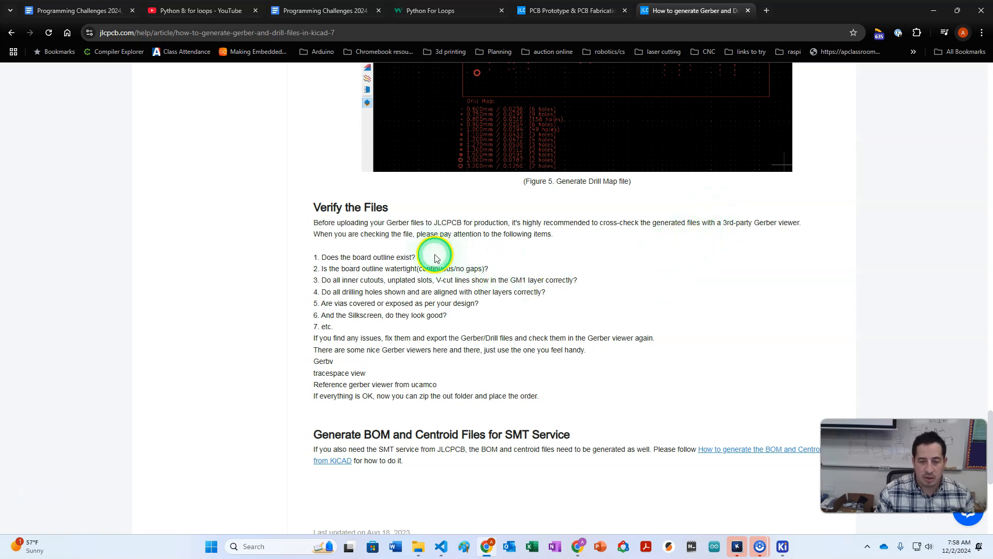
- Search Google for "gerber viewer" in a new browser tab and open PCBWay's Online Gerber Viewer
click(767, 10)
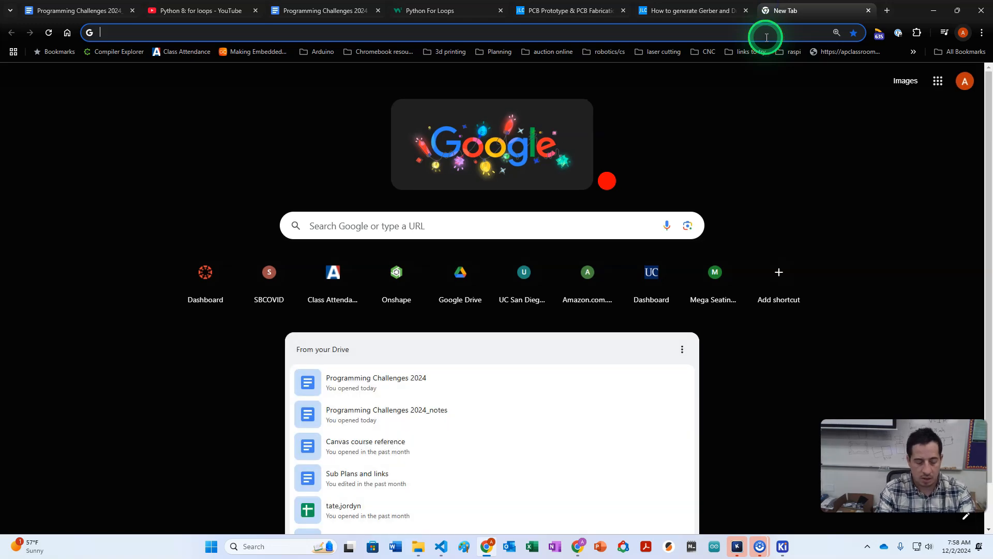
text(gerber viewer)
key(Return)
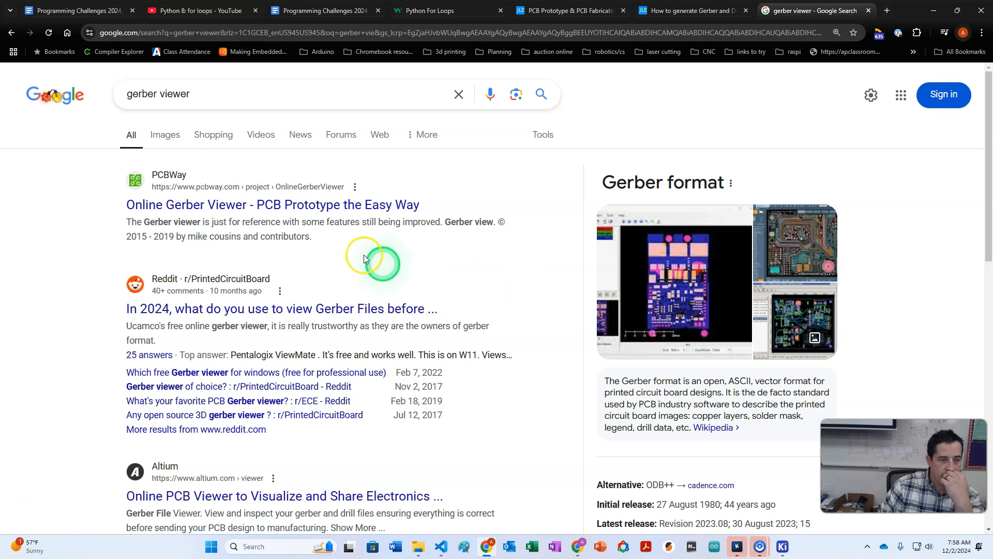
click(307, 213)
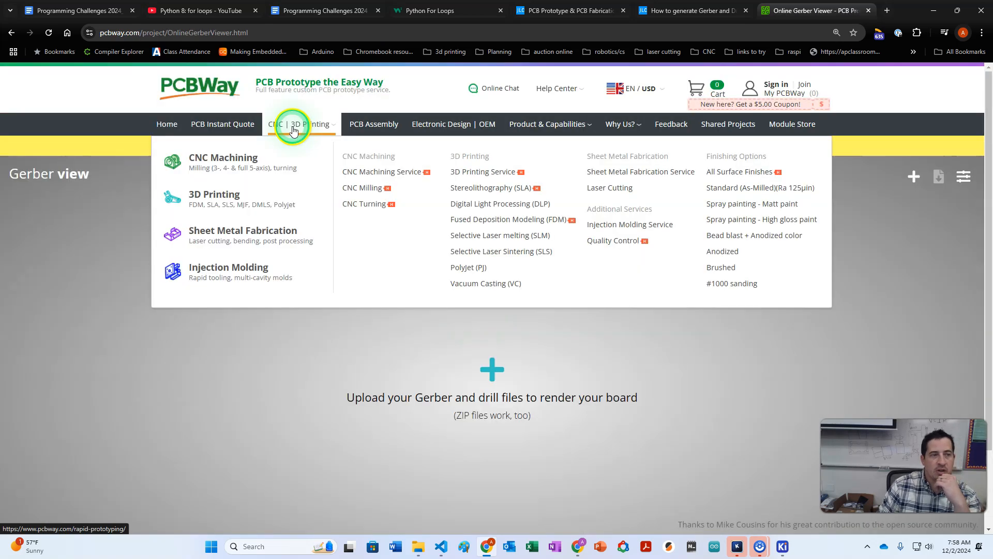
click(11, 32)
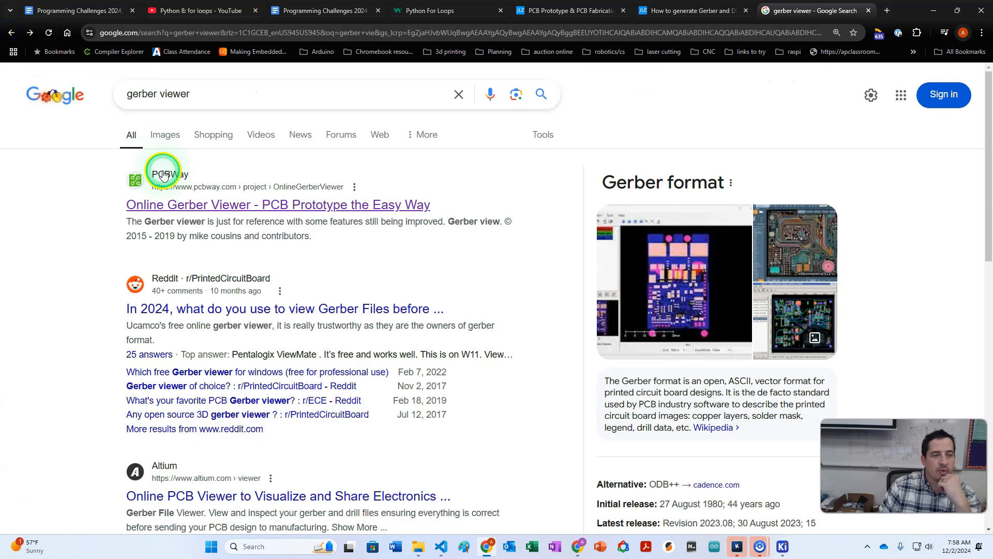
click(30, 34)
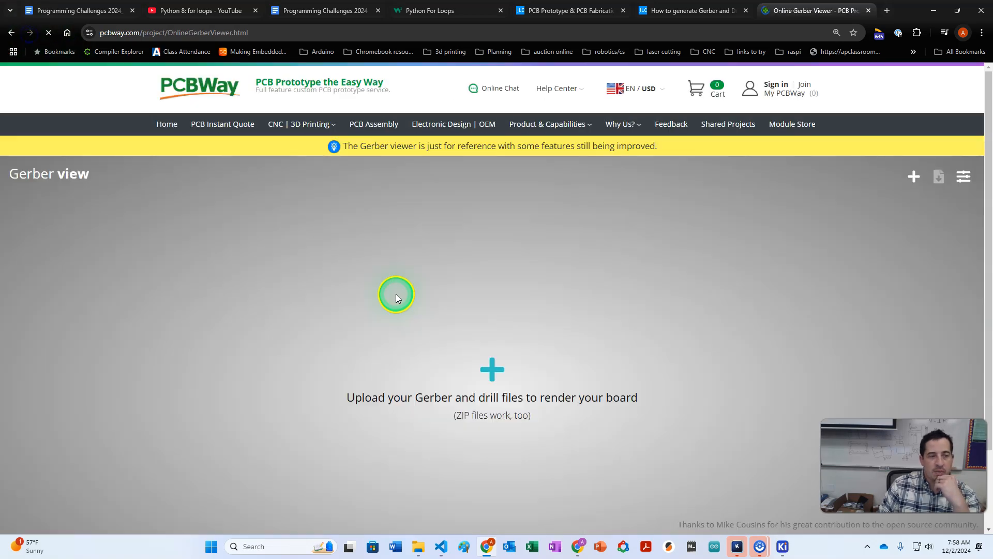
- Switch to File Explorer and compress the my_pcb_manufacturing_files folder inside the test folder into a ZIP file
mouse_move(417, 551)
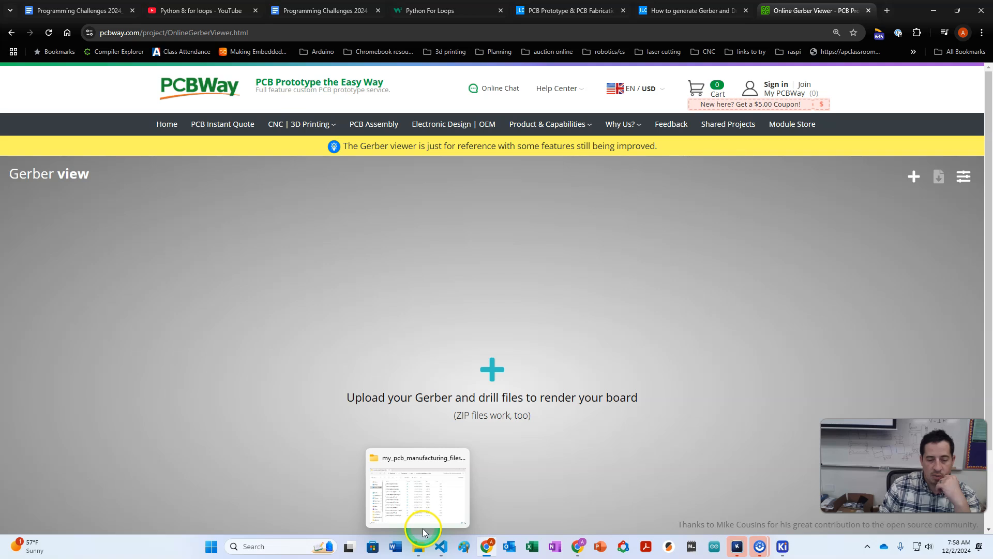
click(423, 532)
click(690, 115)
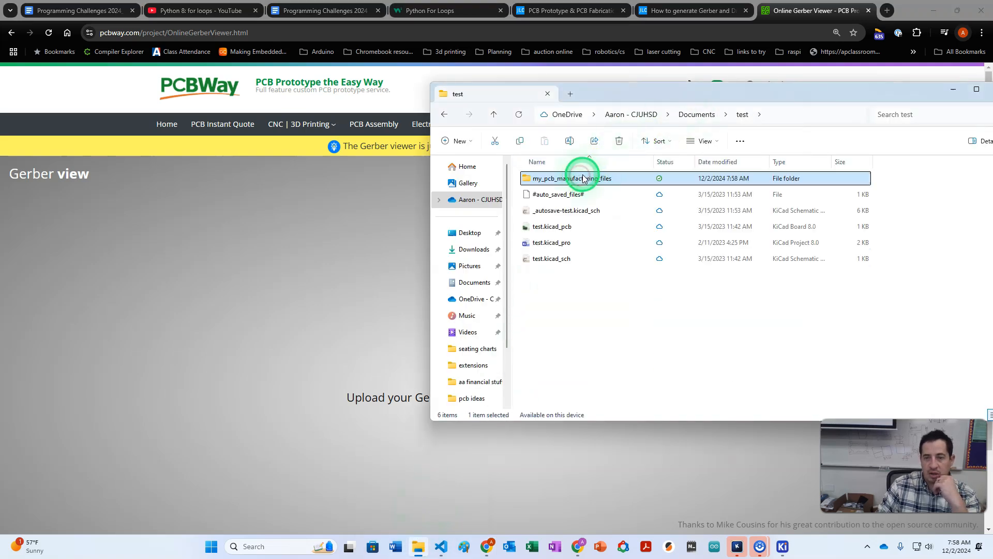
right_click(580, 180)
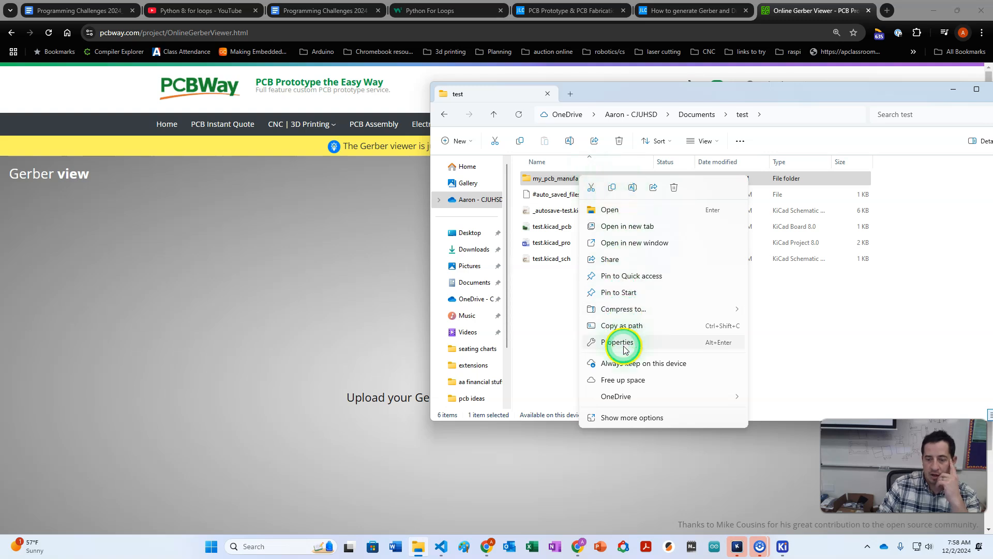
mouse_move(637, 309)
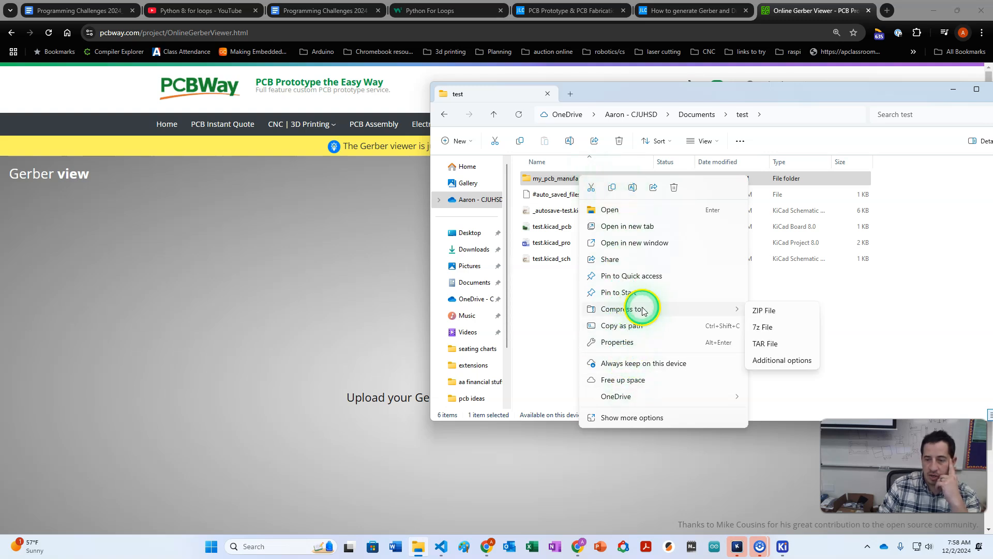
click(756, 310)
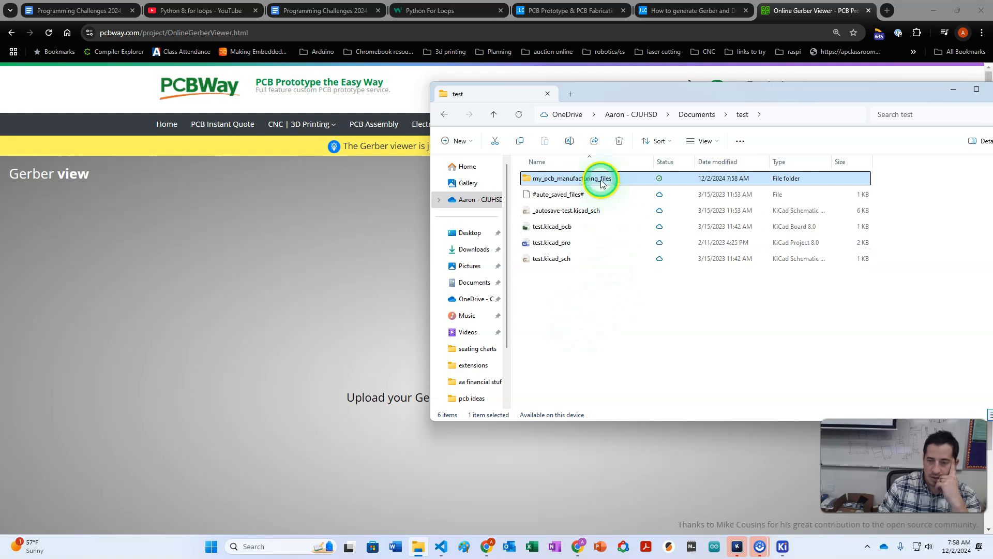
- Load my_pcb_manufacturing_files.zip into PCBWay's Gerber viewer in Chrome and inspect the top and bottom renders of the whole board
click(606, 305)
drag(590, 228, 370, 261)
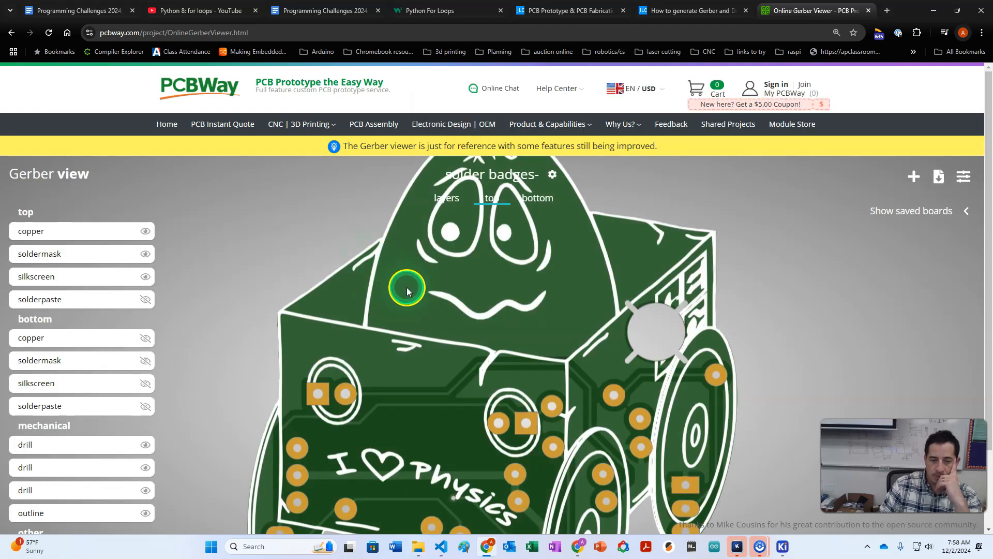
scroll(408, 287, down, 2)
scroll(407, 287, up, 2)
scroll(408, 287, down, 2)
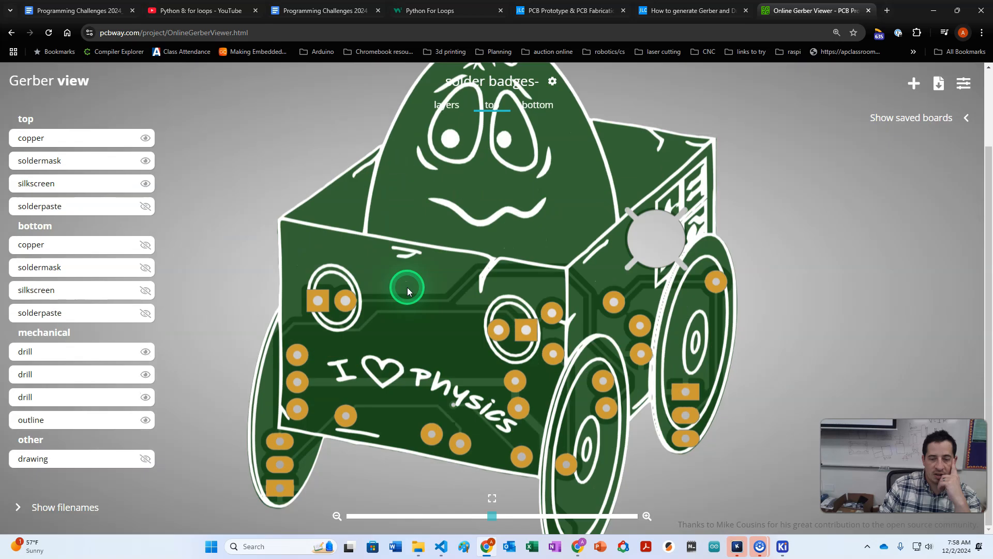
click(536, 107)
click(492, 107)
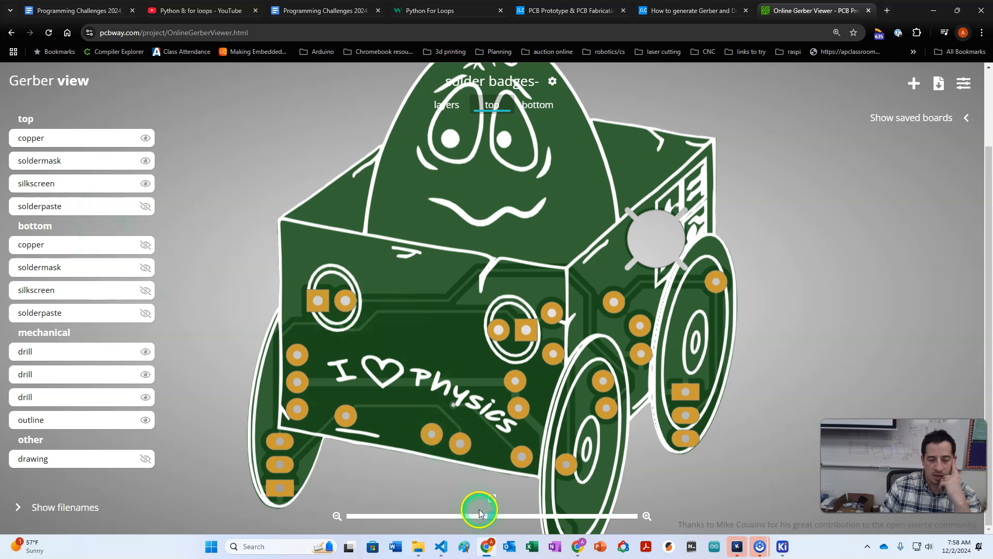
mouse_move(490, 517)
mouse_down()
mouse_move(421, 517)
mouse_move(520, 516)
mouse_move(478, 519)
mouse_up()
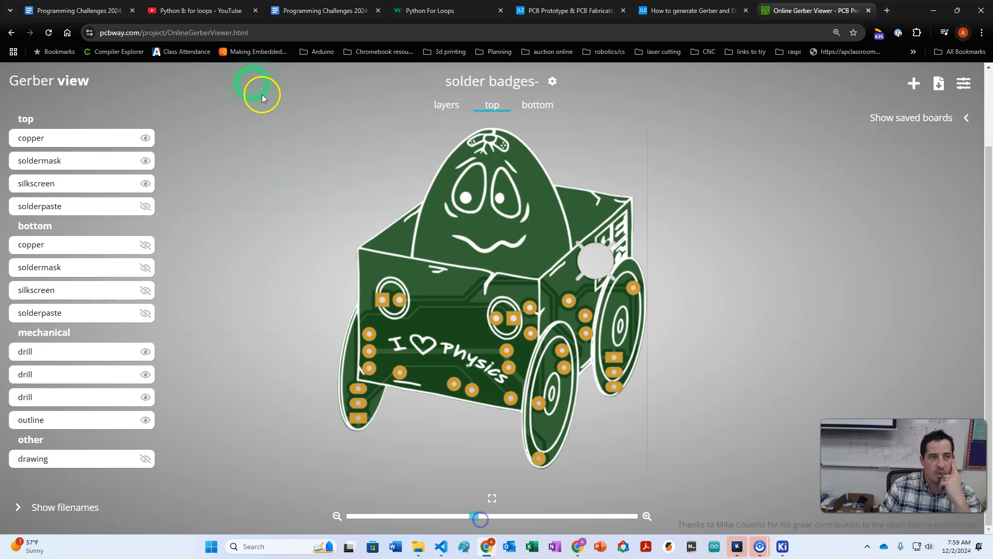
- Return to the JLCPCB site, look over its PCB offers and open the order page for a new quote
click(191, 33)
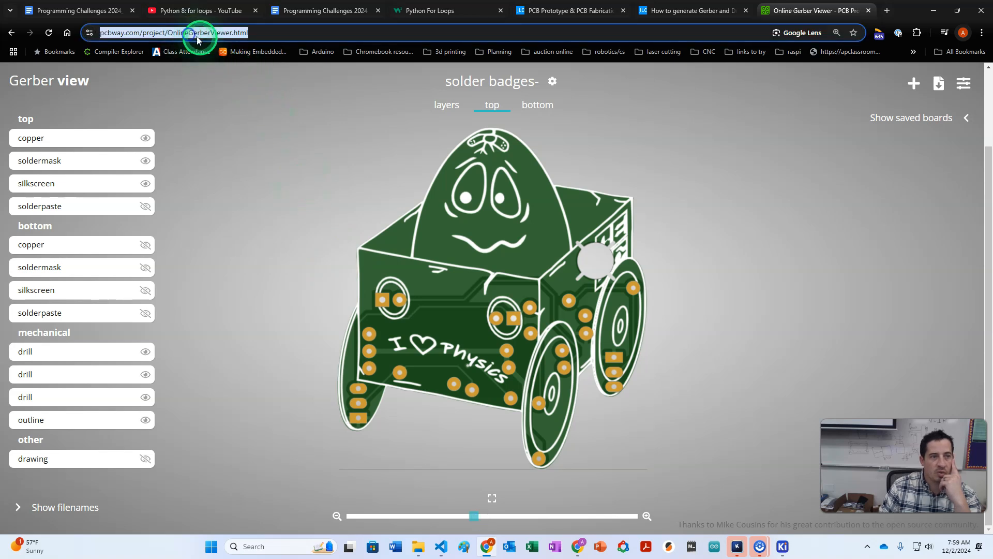
click(682, 8)
click(563, 11)
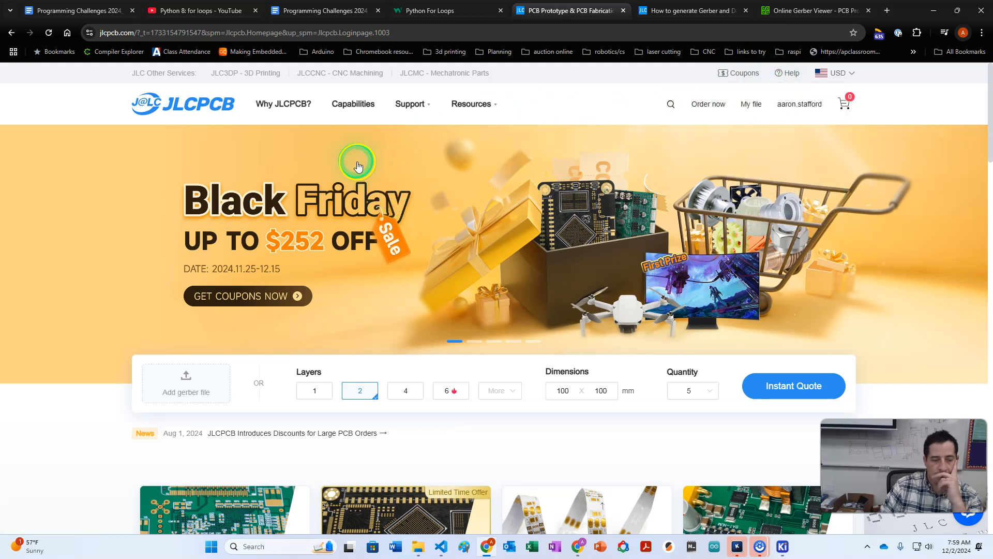
scroll(259, 176, down, 6)
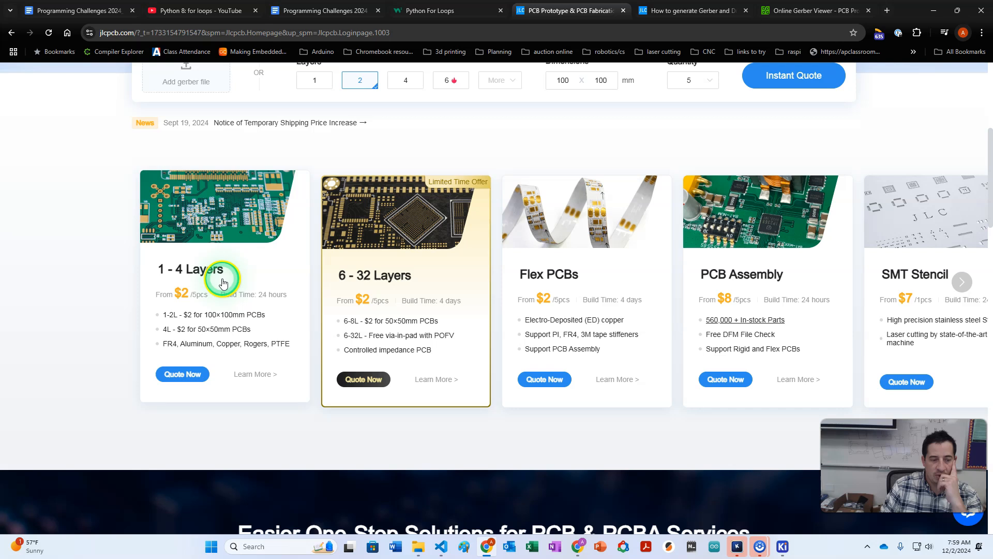
scroll(190, 369, up, 6)
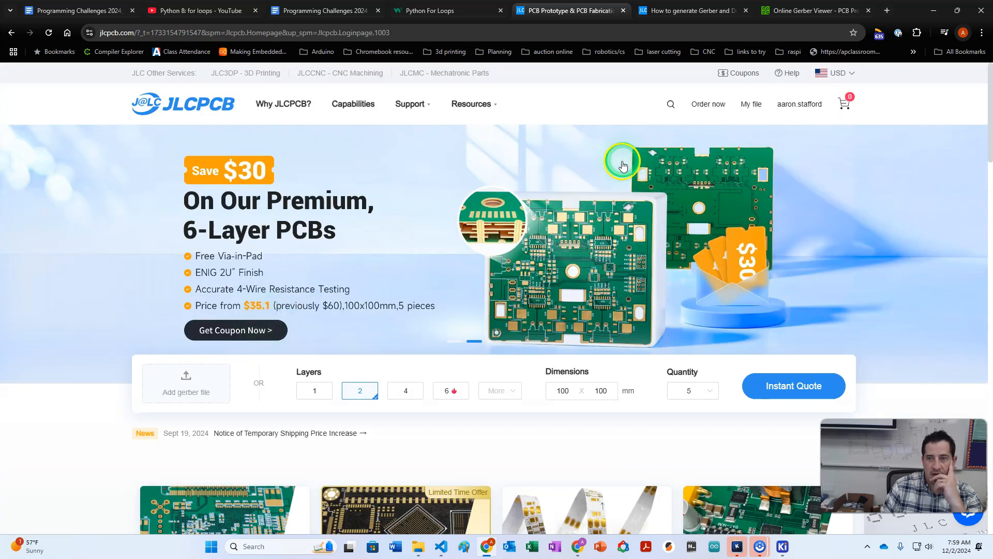
click(709, 104)
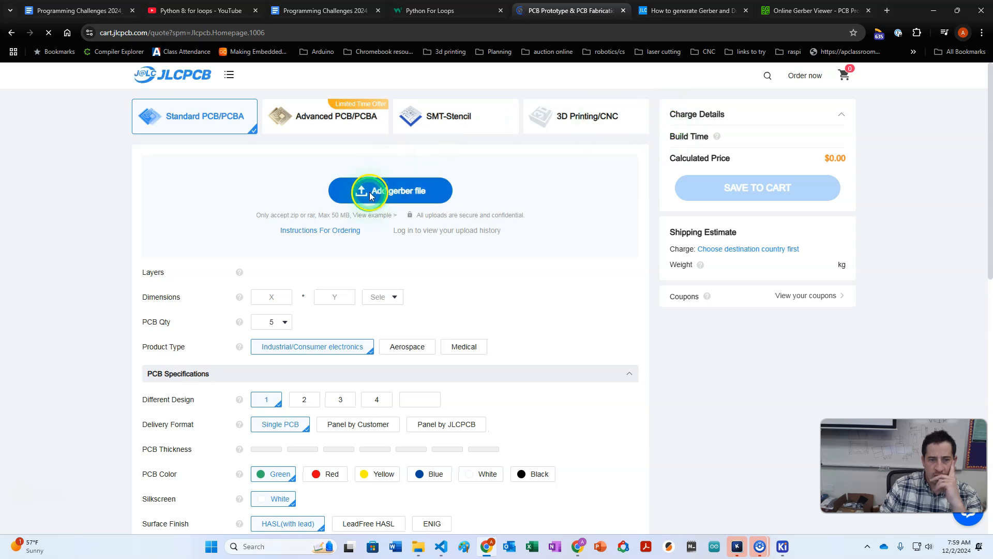
click(370, 193)
click(207, 215)
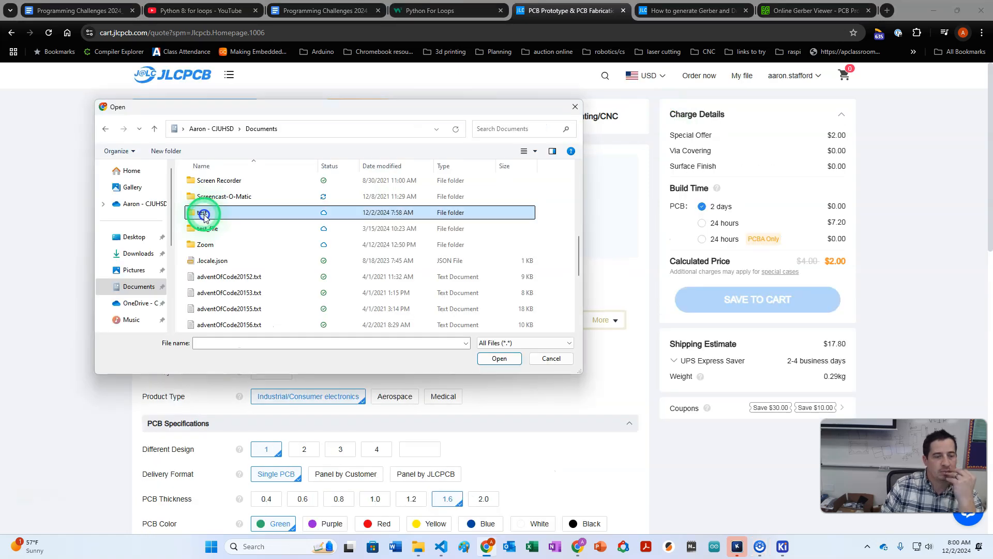
click(217, 233)
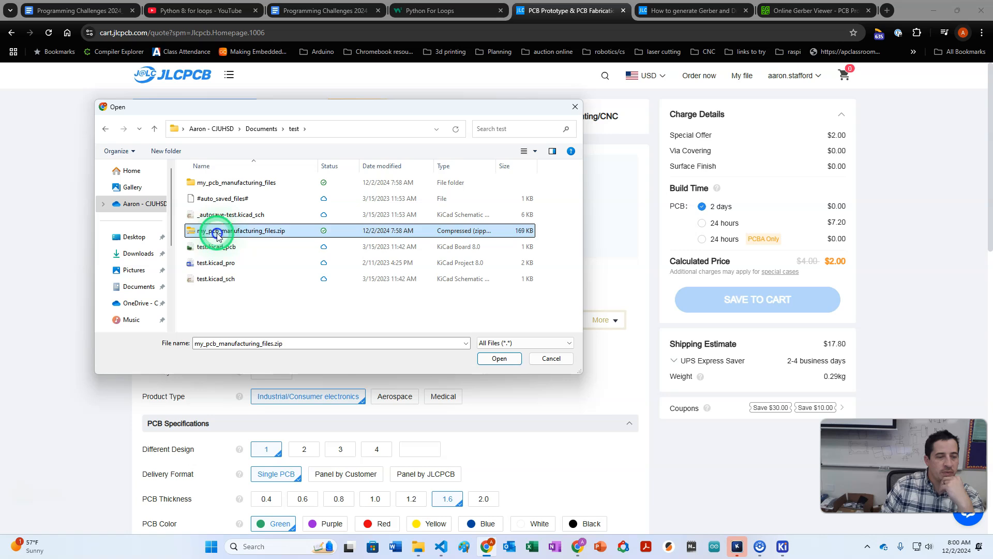
click(520, 360)
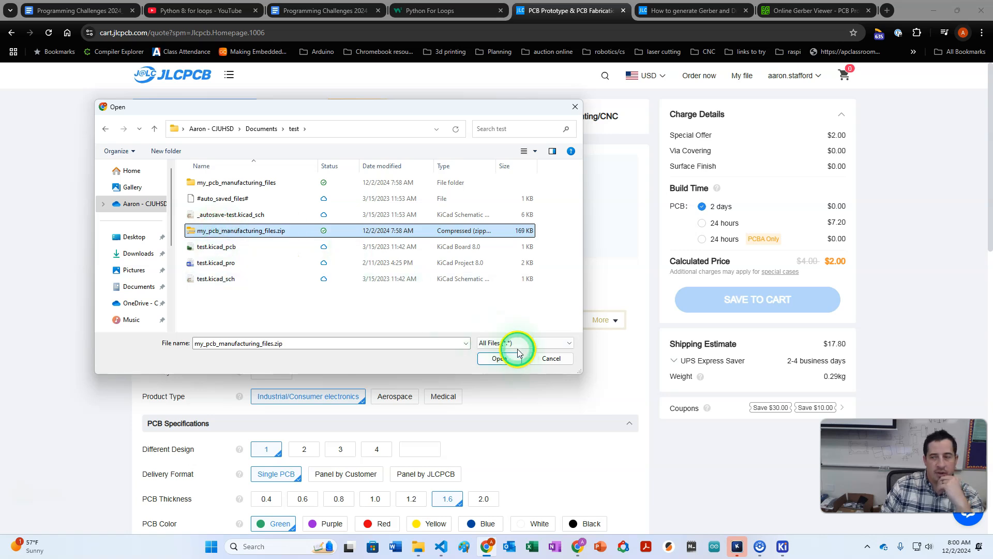
click(499, 360)
click(418, 546)
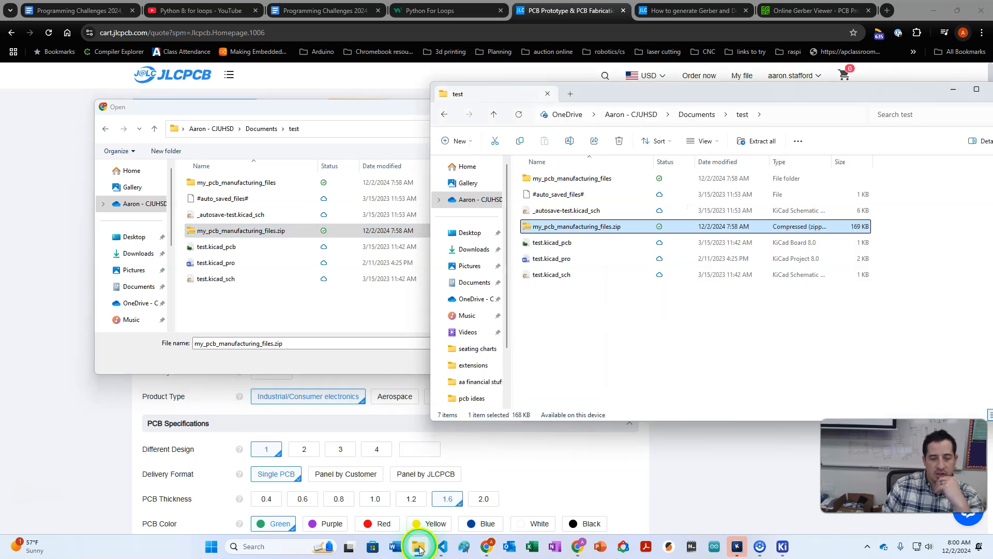
click(375, 130)
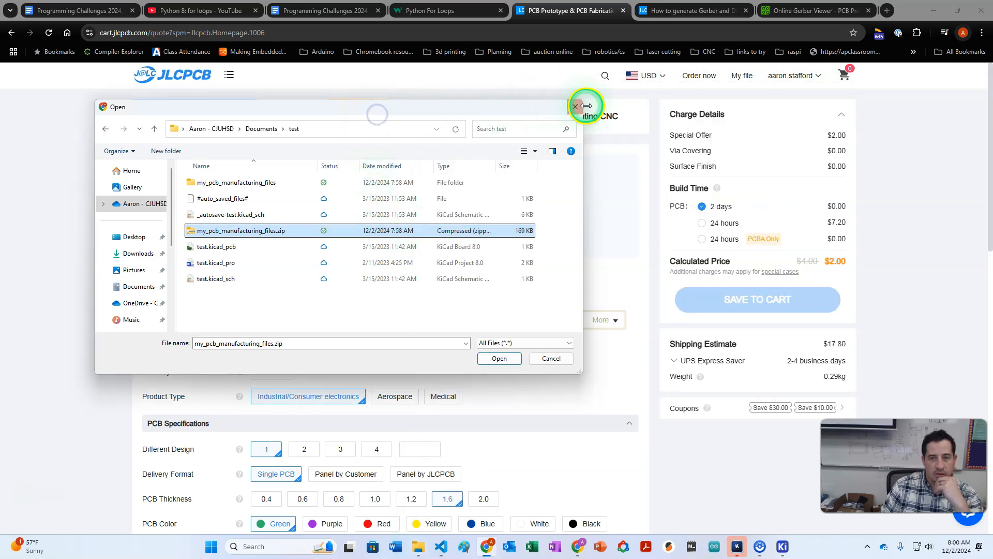
click(569, 107)
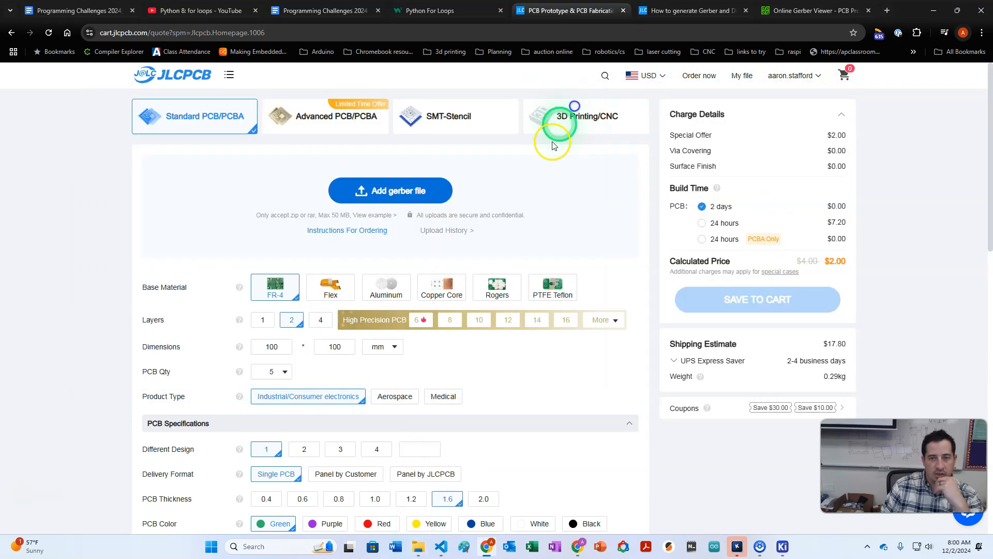
- Upload my_pcb_manufacturing_files.zip from File Explorer to the JLCPCB order form and review the board preview and order options
click(418, 547)
drag(559, 226, 369, 219)
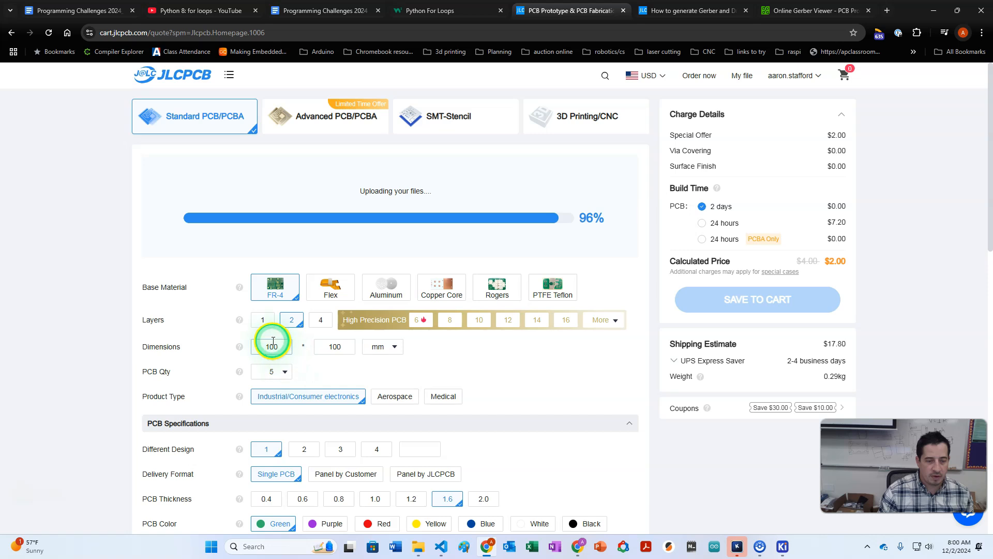
scroll(306, 354, down, 5)
scroll(306, 354, up, 5)
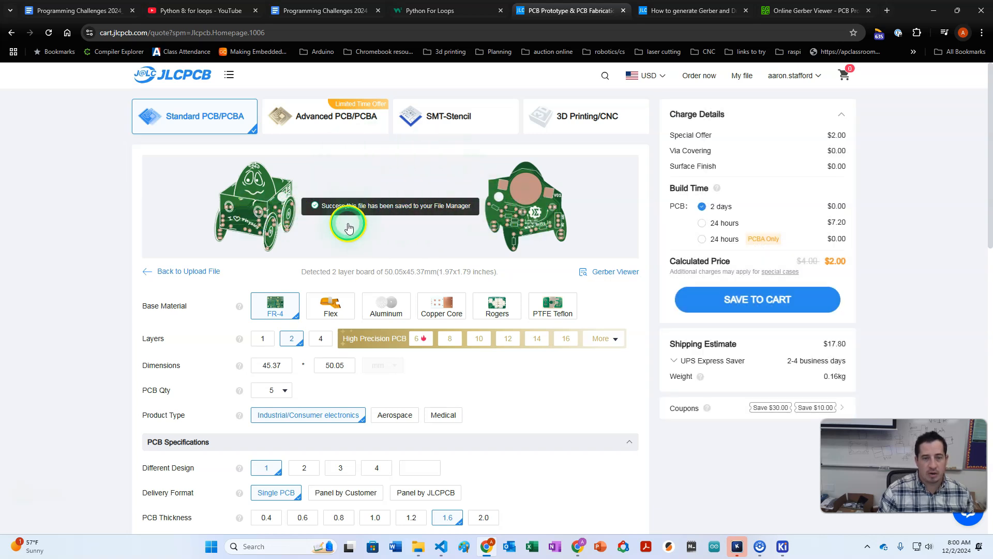
scroll(164, 261, down, 4)
scroll(164, 261, up, 4)
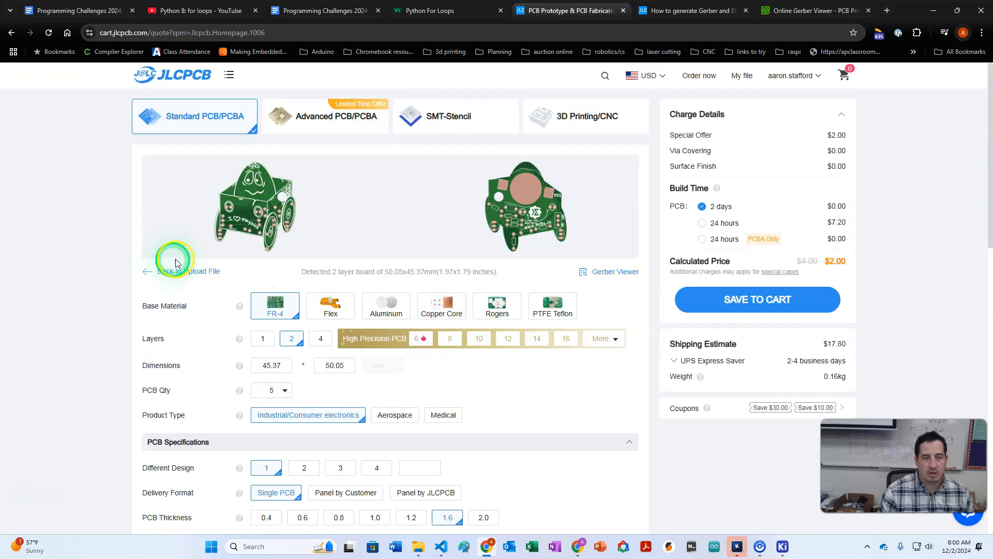
- Open the uploaded board in JLCPCB's Gerber Viewer and inspect its top and bottom sides in 2D
click(597, 276)
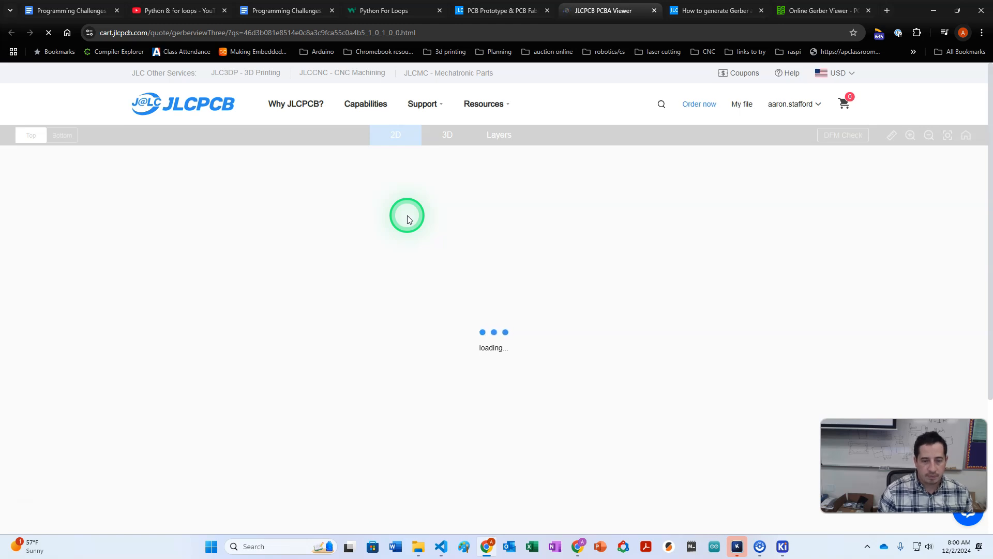
scroll(430, 258, down, 1)
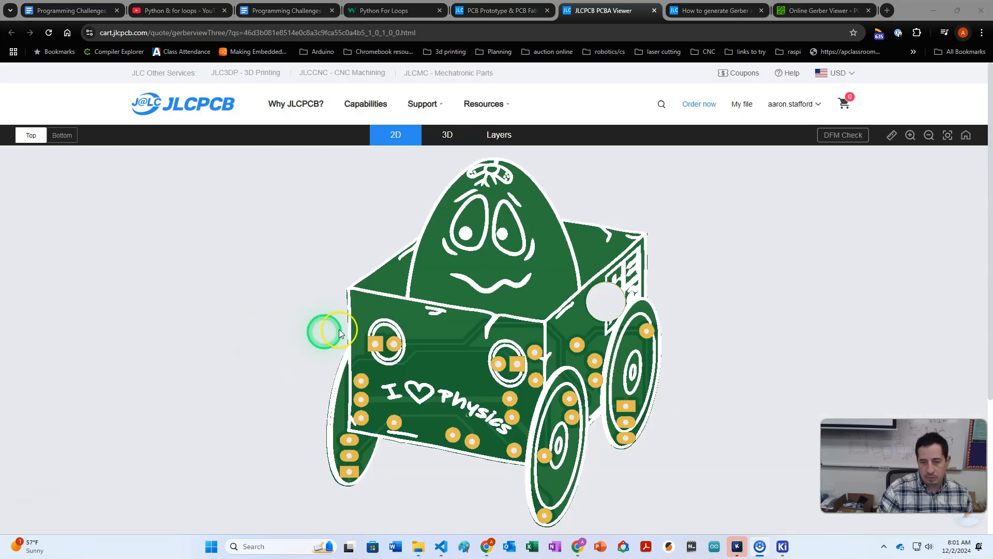
click(472, 300)
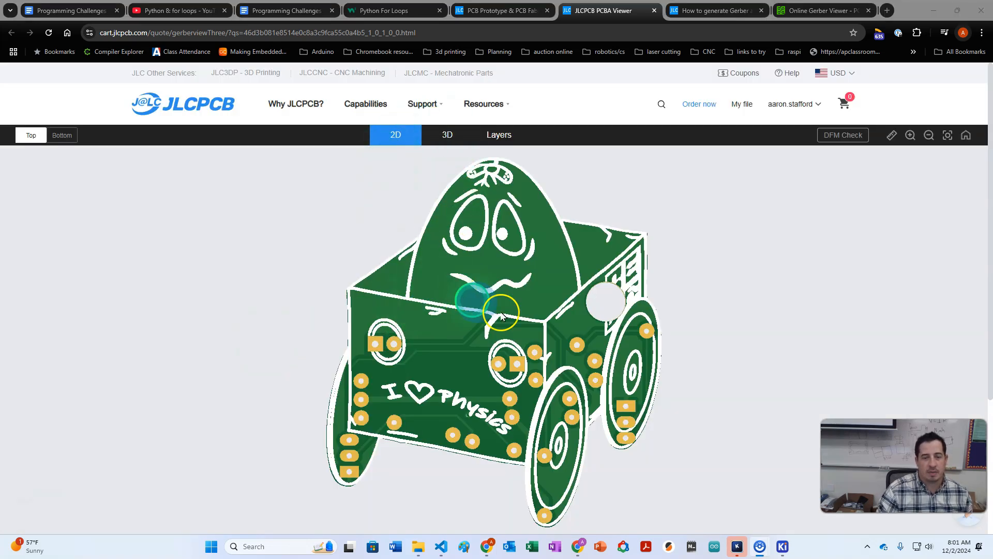
scroll(473, 224, down, 3)
scroll(475, 227, up, 2)
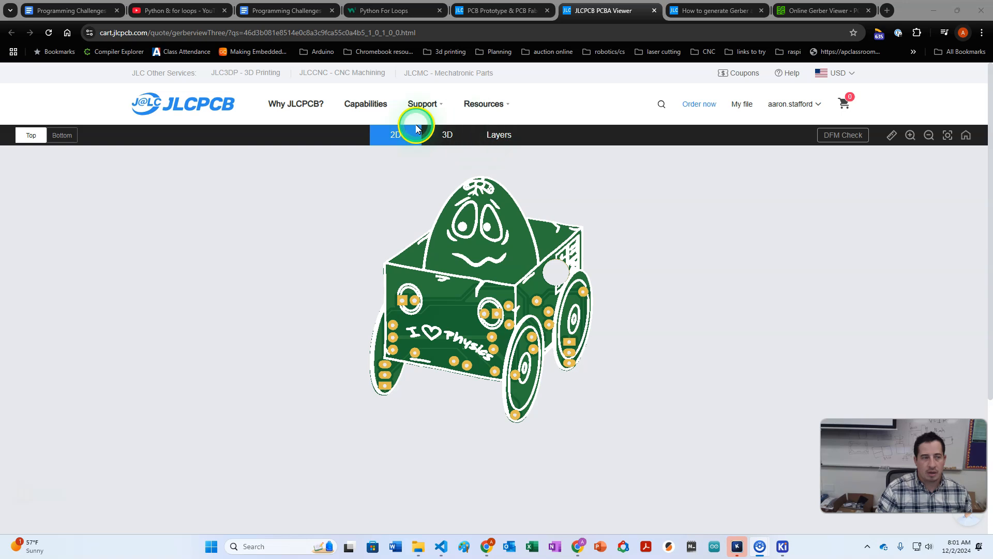
click(62, 146)
click(32, 135)
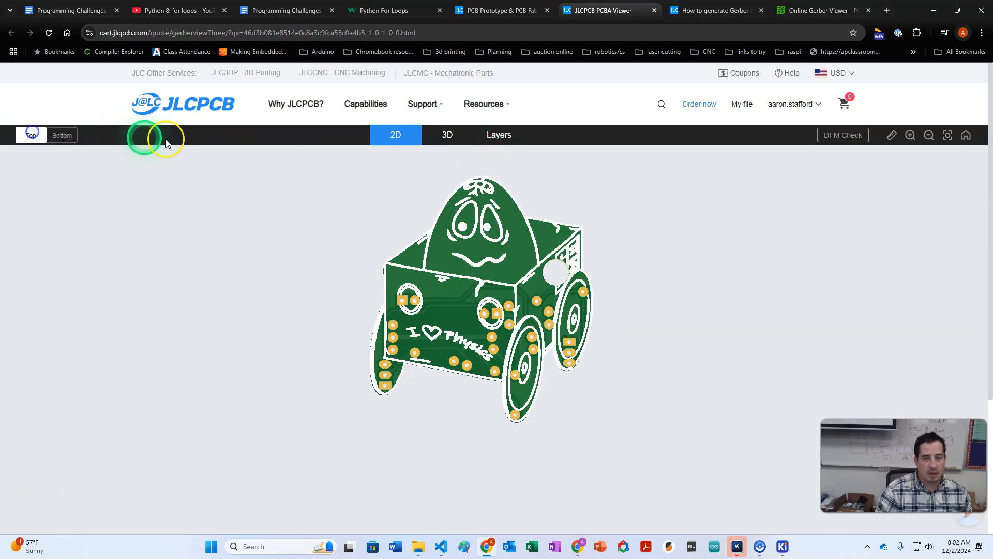
- Show the board's individual layers, try the Bottom Silkscreen Layer's display options and hide the Board Outline Layer
click(505, 137)
click(47, 180)
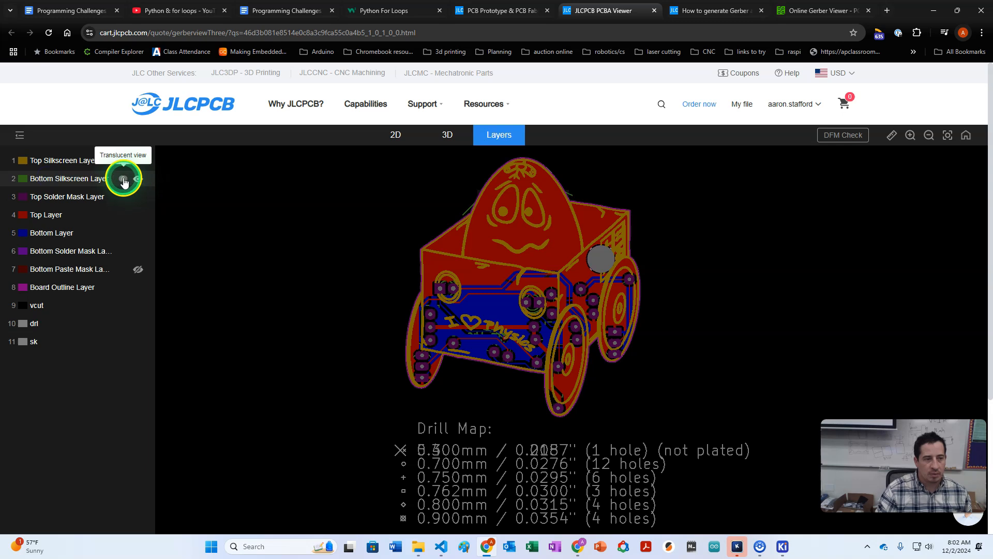
click(138, 180)
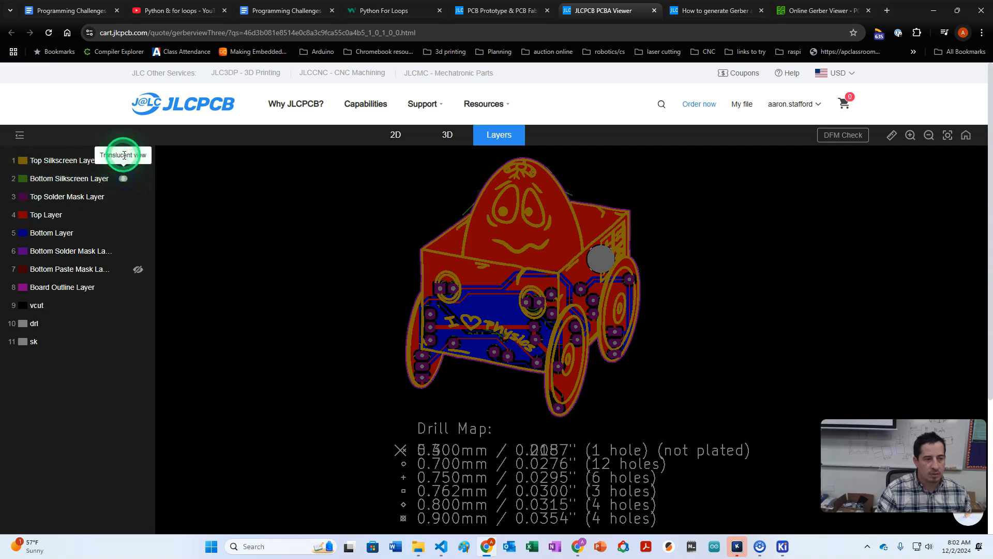
click(120, 187)
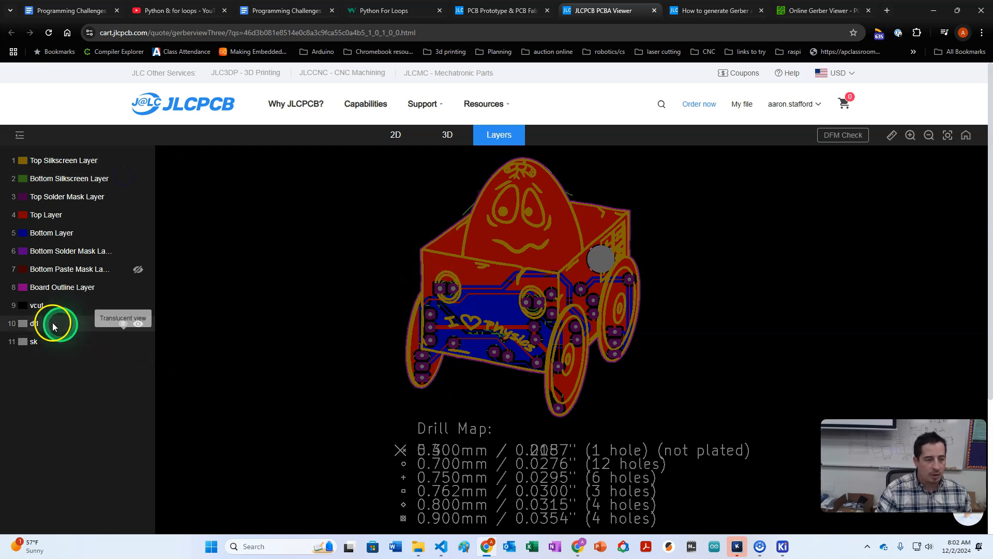
click(137, 287)
click(138, 290)
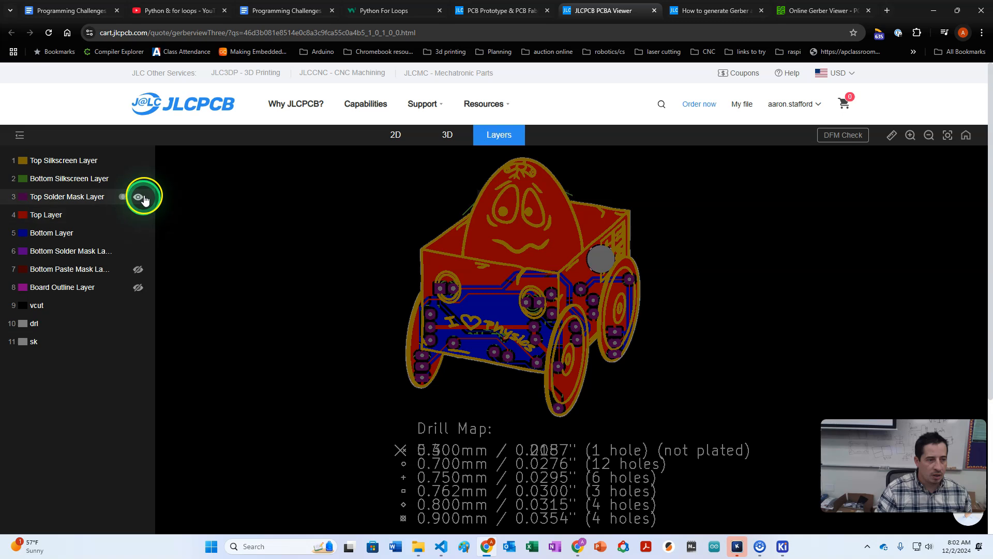
- Hide the Top Silkscreen, Top and Top Solder Mask layers to examine the bottom side of the board
click(141, 163)
click(139, 163)
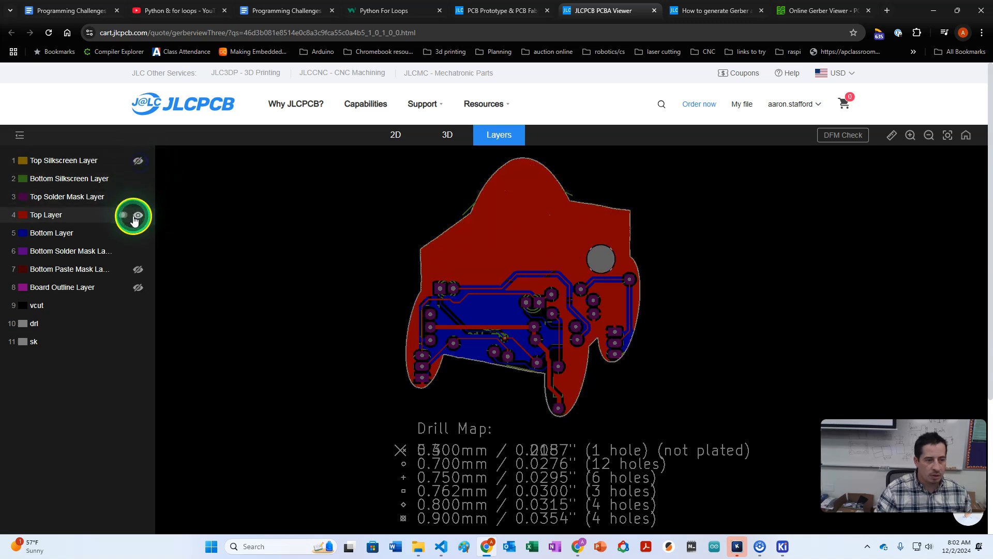
click(135, 216)
click(138, 233)
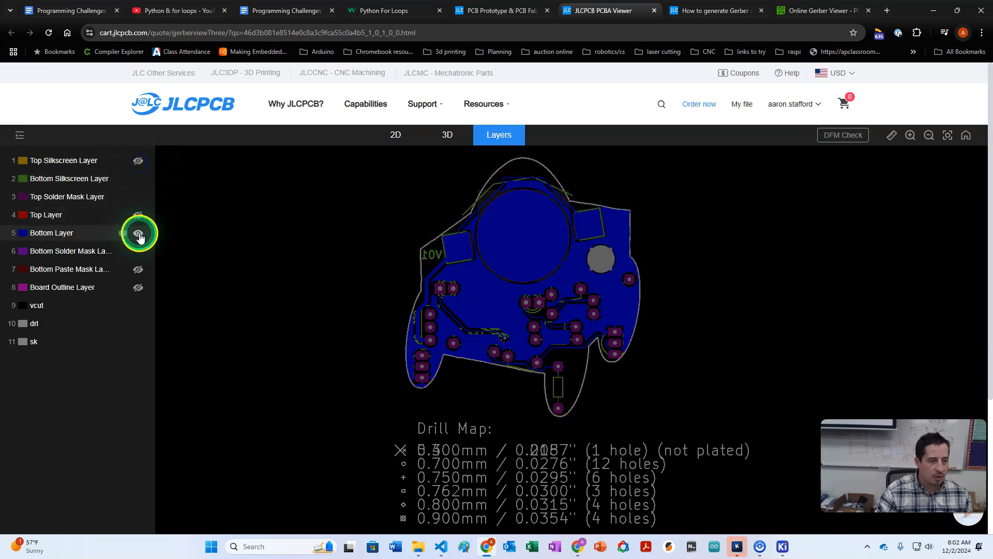
click(139, 253)
click(139, 200)
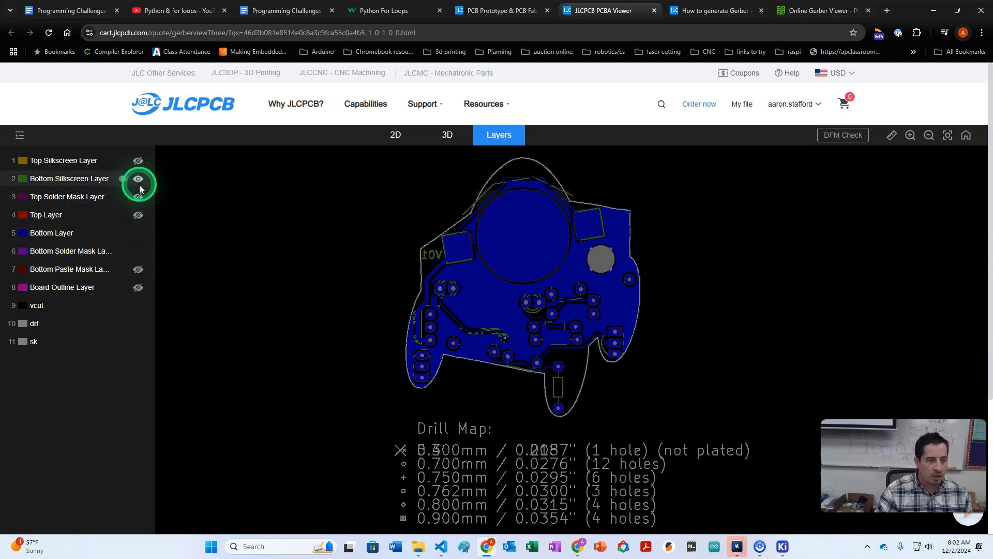
- Hide the Bottom Layer to check the bottom silkscreen, then make every hidden layer visible again, including the Top Silkscreen and Board Outline layers
click(442, 310)
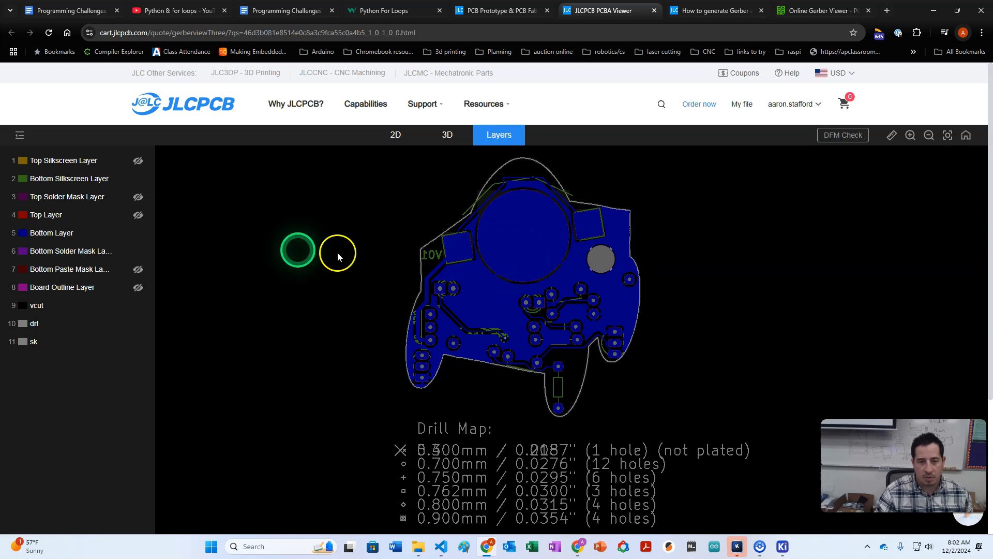
click(144, 232)
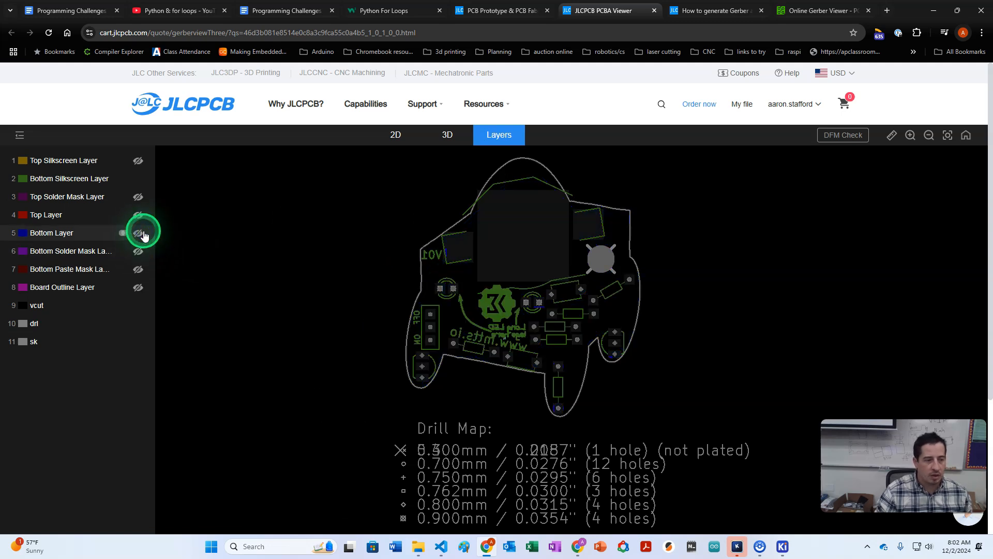
click(144, 233)
click(139, 250)
click(143, 270)
click(136, 288)
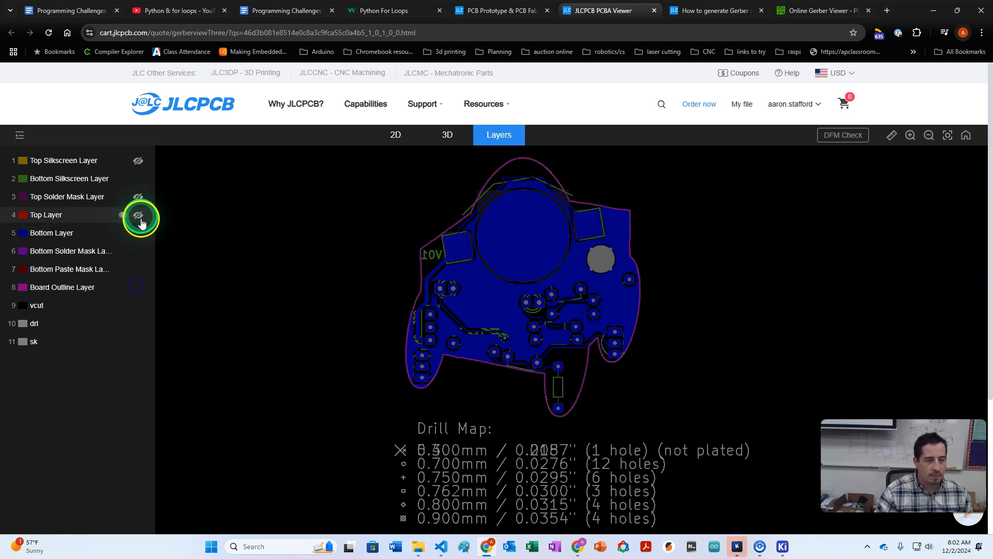
click(138, 215)
click(137, 196)
click(138, 161)
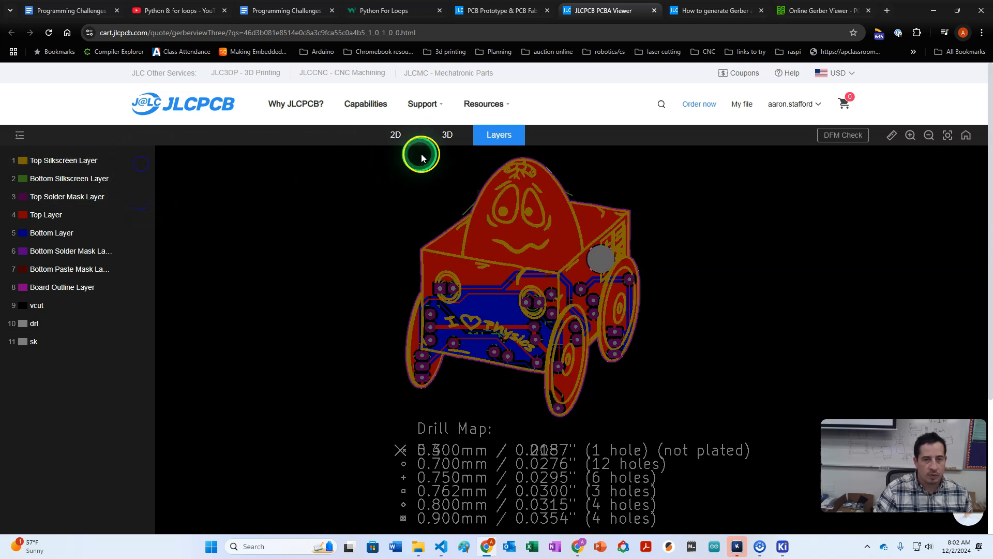
drag(563, 305, 526, 303)
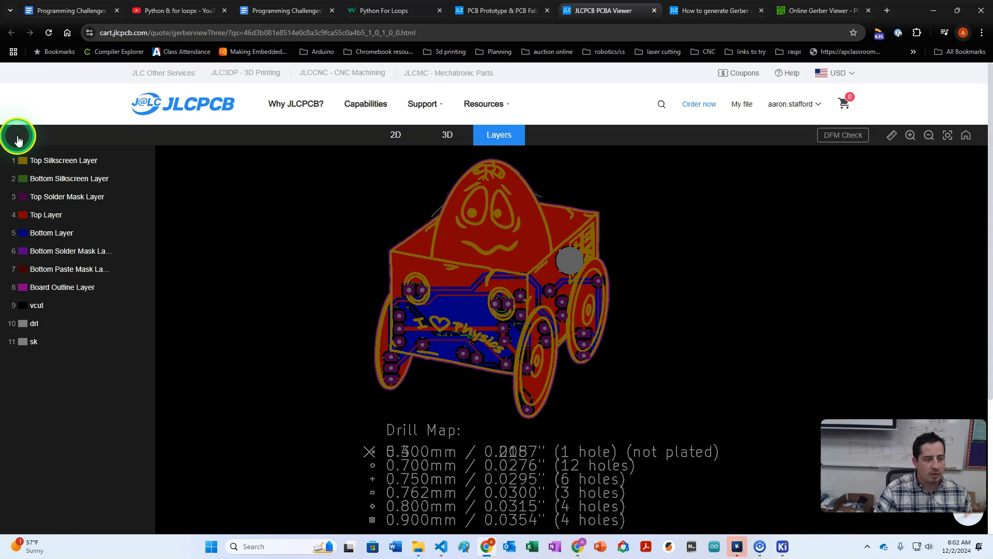
- Compare the board's top and bottom sides in 2D, checking them against the layer view
click(398, 133)
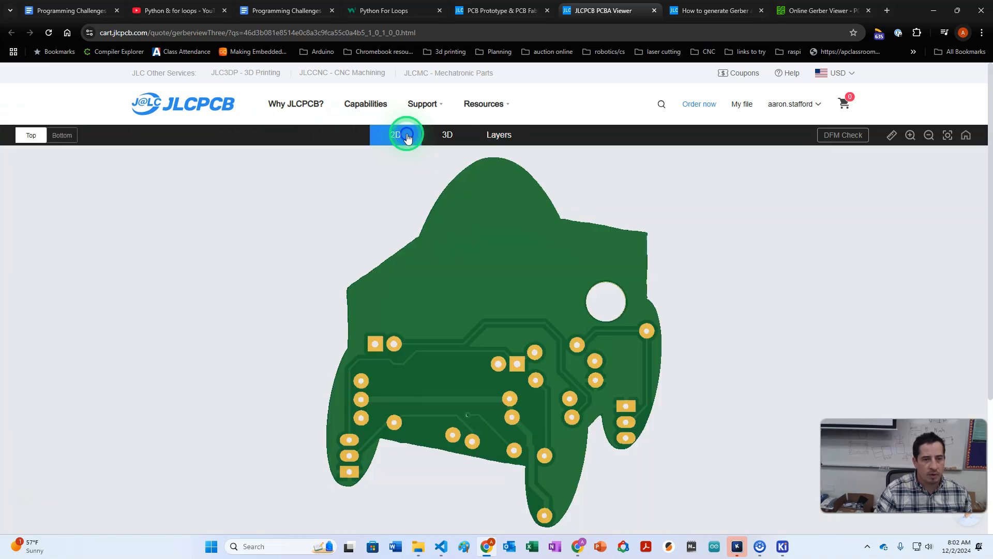
click(66, 140)
click(31, 135)
click(61, 135)
click(31, 135)
click(491, 133)
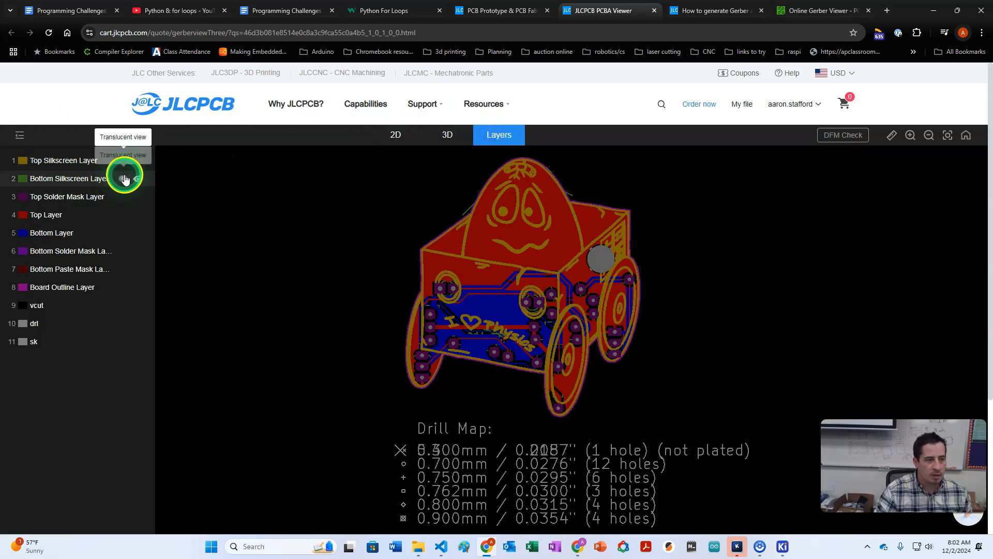
click(414, 137)
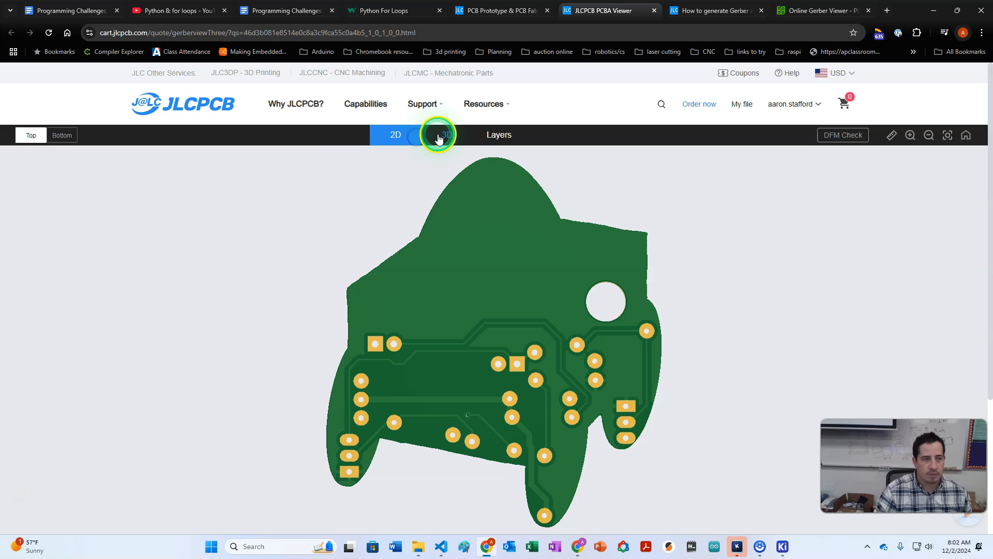
- View the board in 3D, rotate it to inspect the underside, and close the Gerber viewer
click(438, 137)
drag(462, 253, 497, 388)
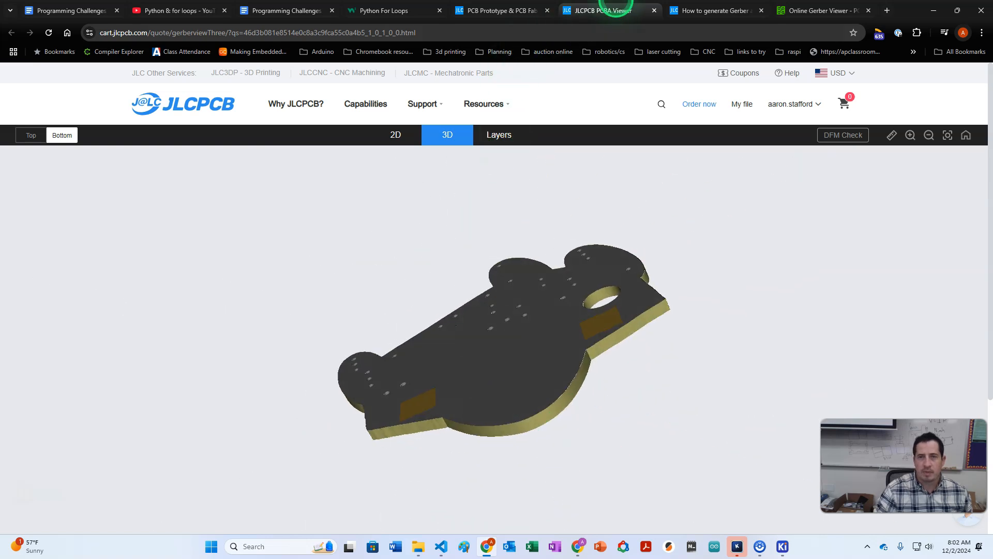
click(654, 10)
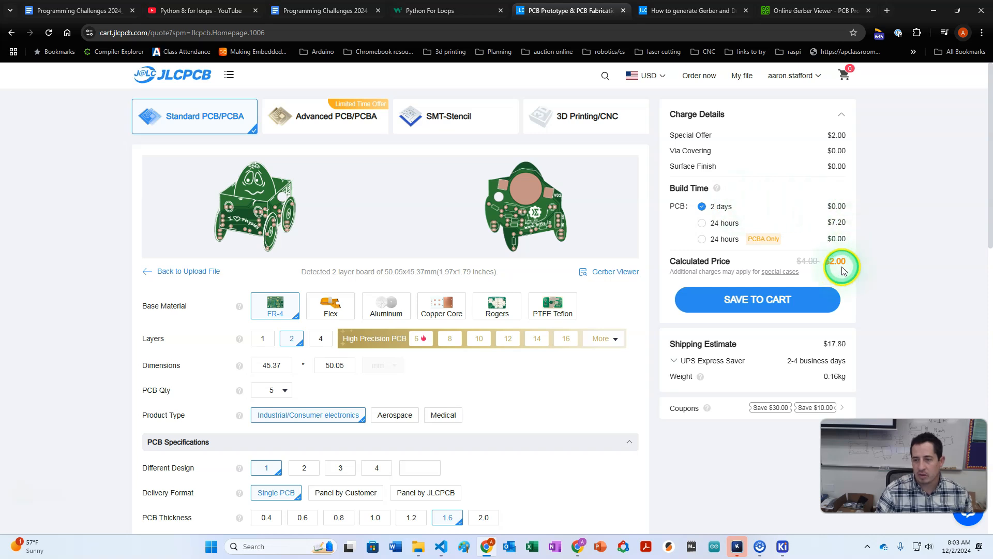
- Review the shipping methods to the United States and select Global Standard Direct Line
click(680, 364)
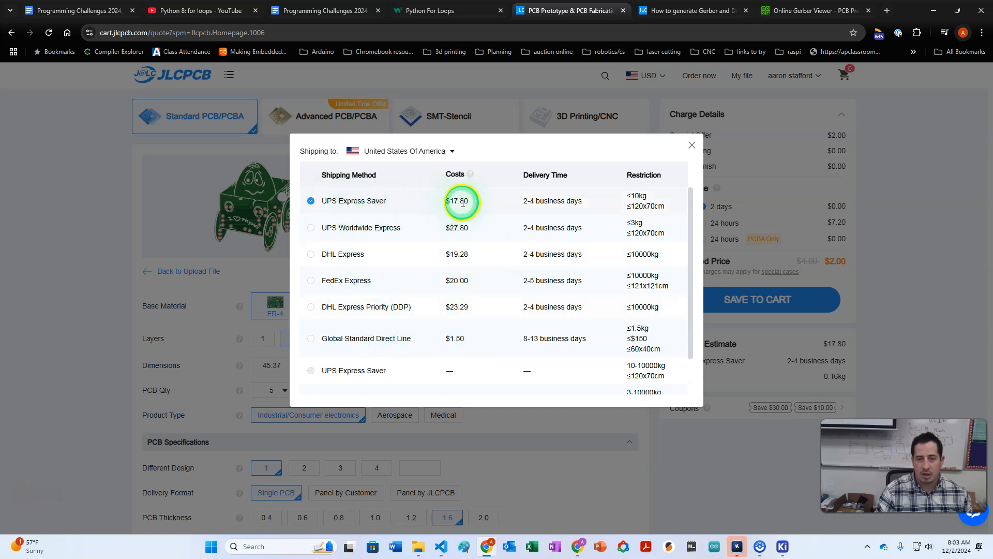
click(440, 203)
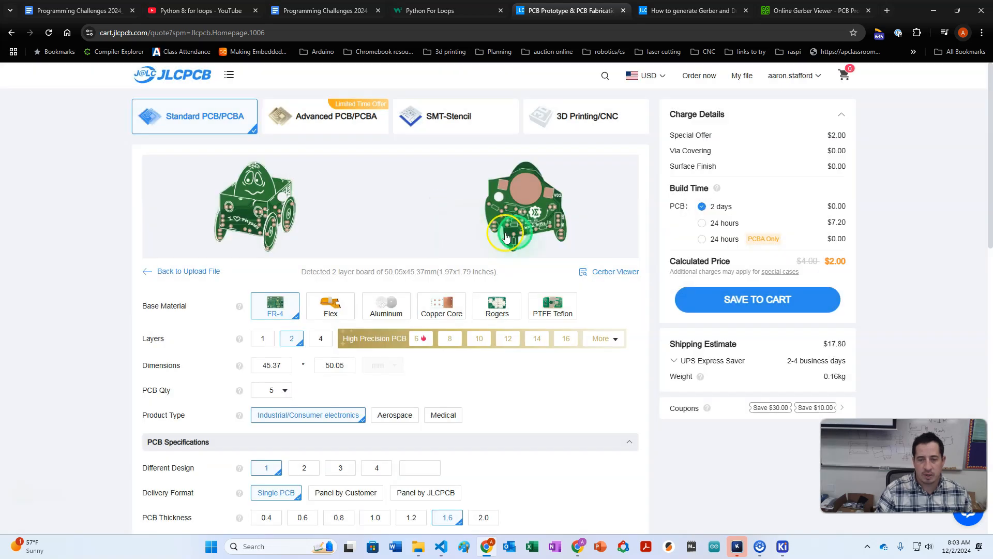
click(697, 366)
click(729, 364)
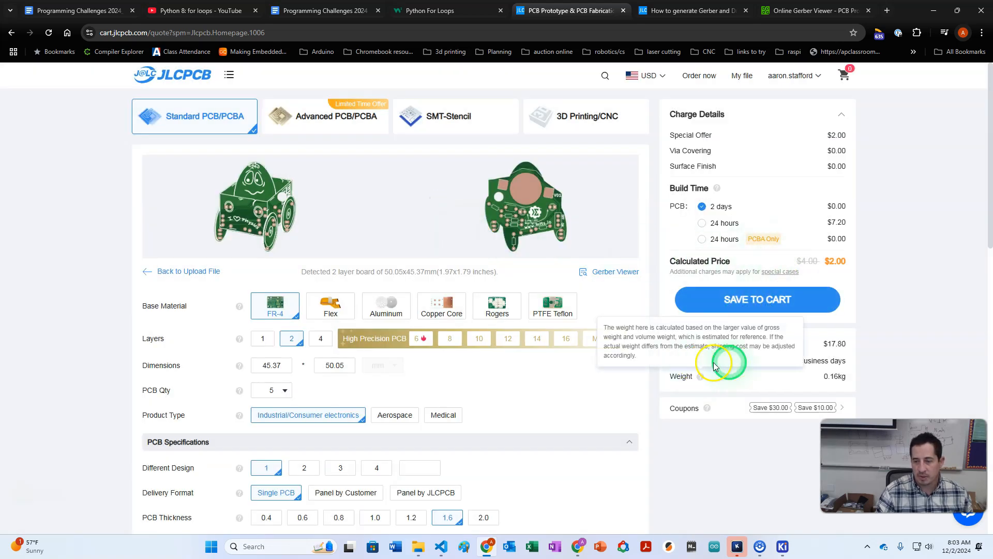
click(806, 363)
click(735, 360)
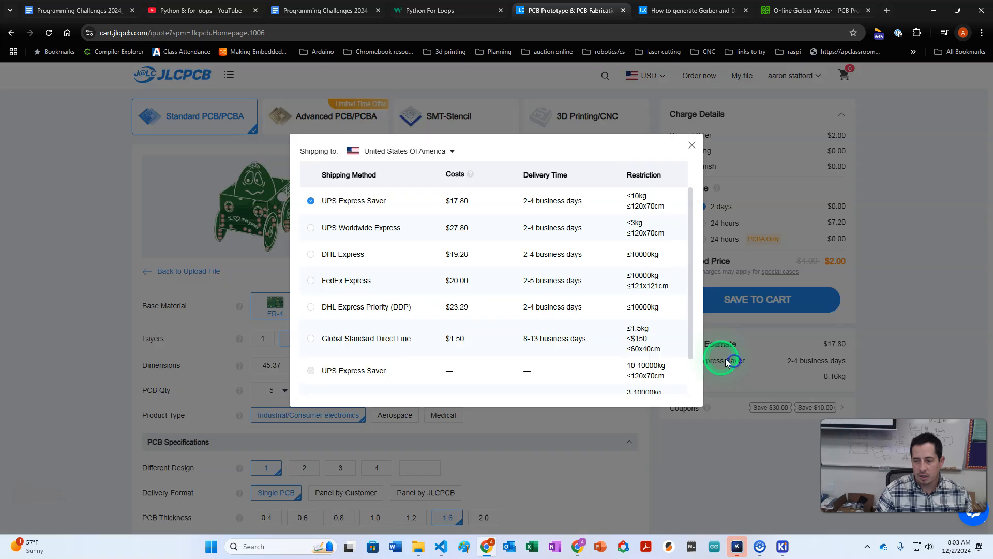
click(338, 336)
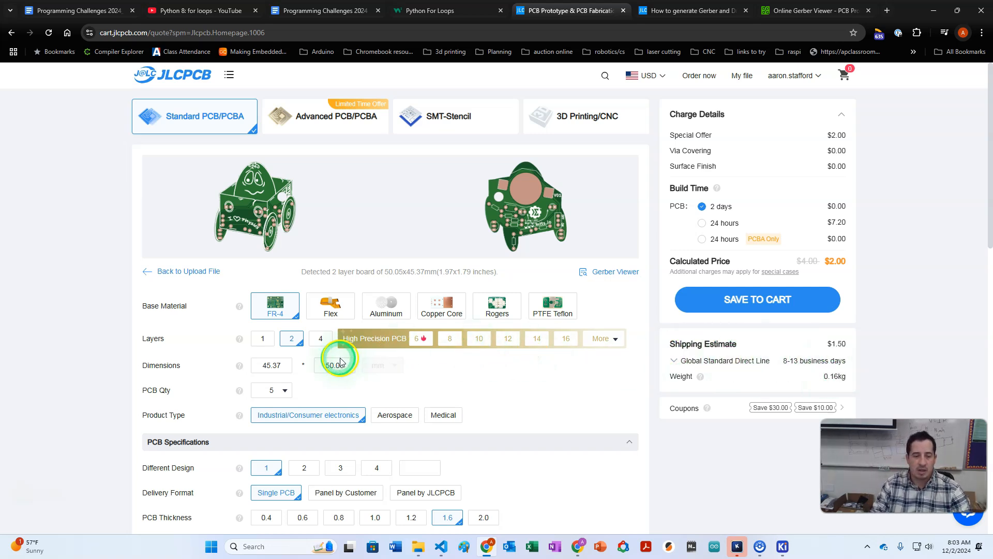
- Set the PCB quantity to 100 and check the calculated price and shipping estimate
click(285, 391)
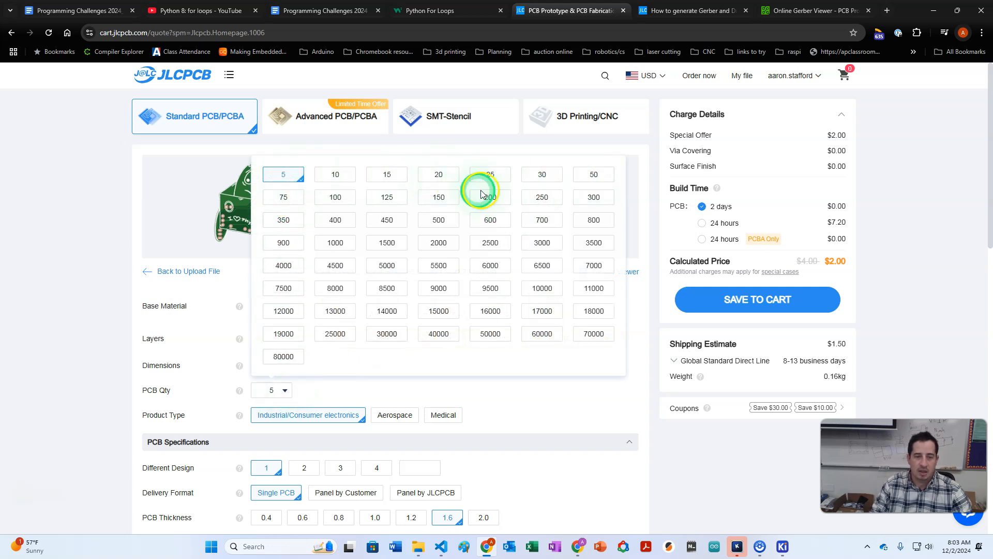
click(334, 199)
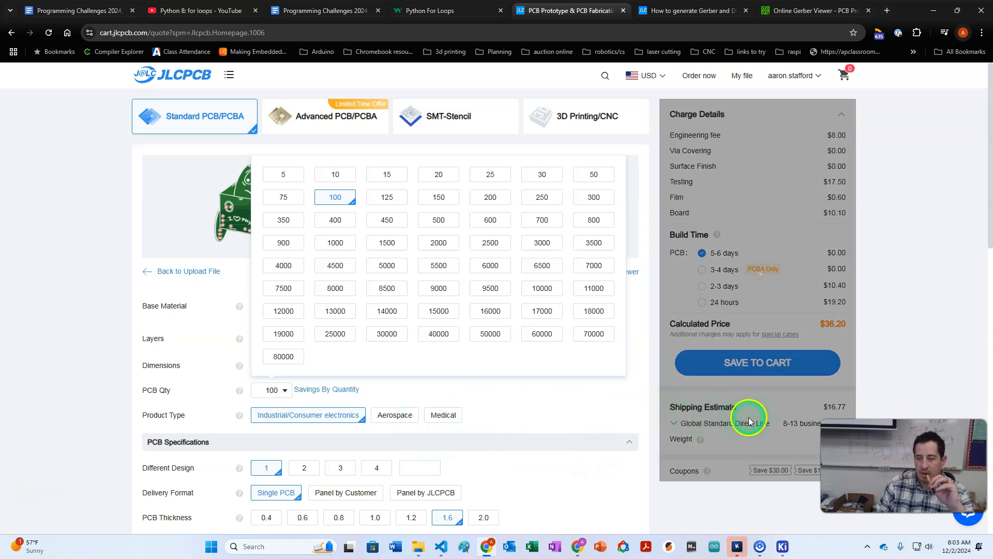
scroll(776, 422, down, 2)
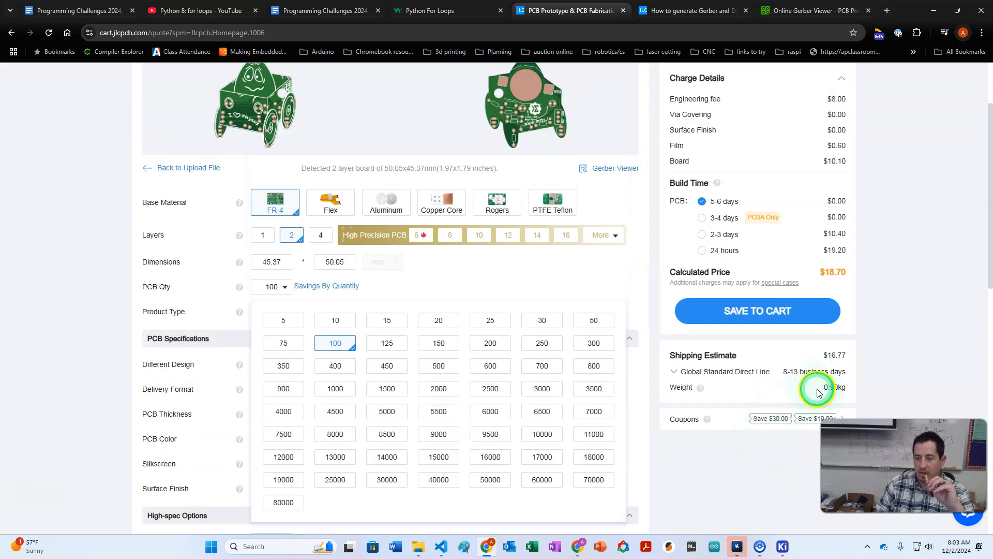
click(109, 320)
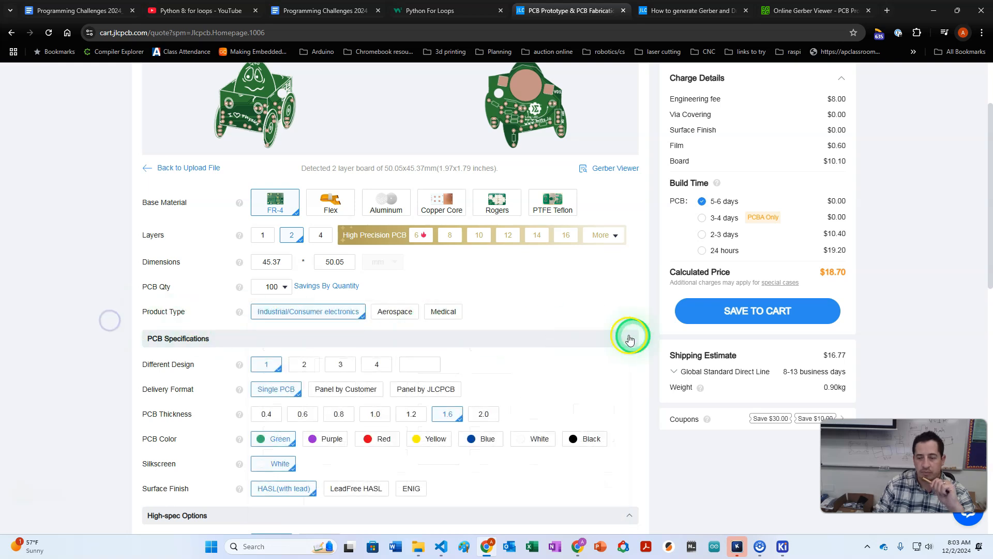
- Change the shipping method to UPS Express Saver and review its cost against the other carriers
click(679, 372)
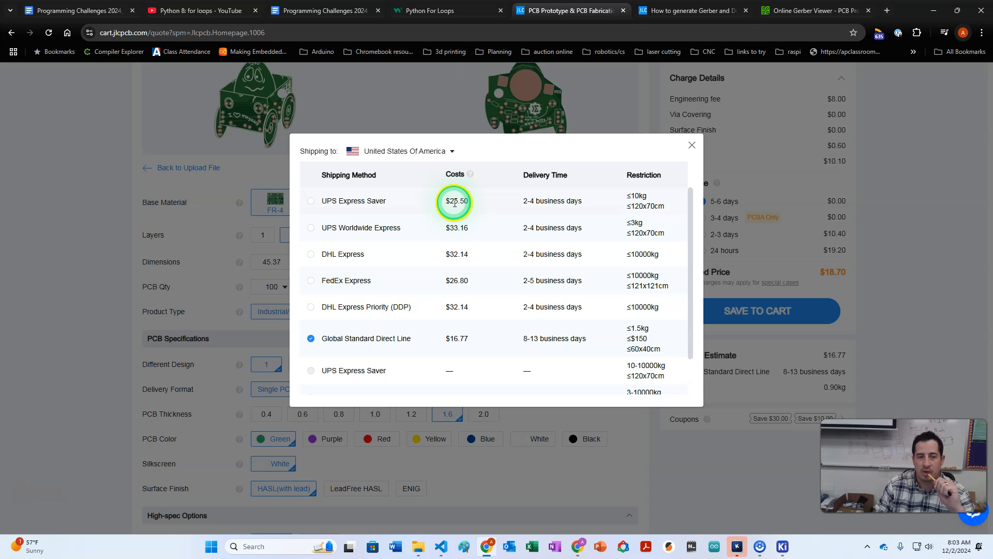
click(329, 200)
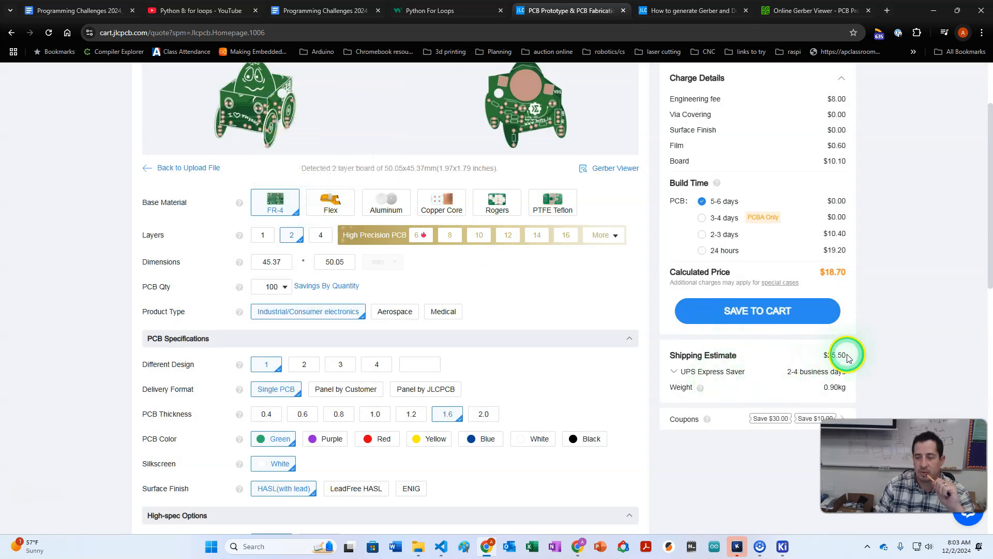
click(739, 372)
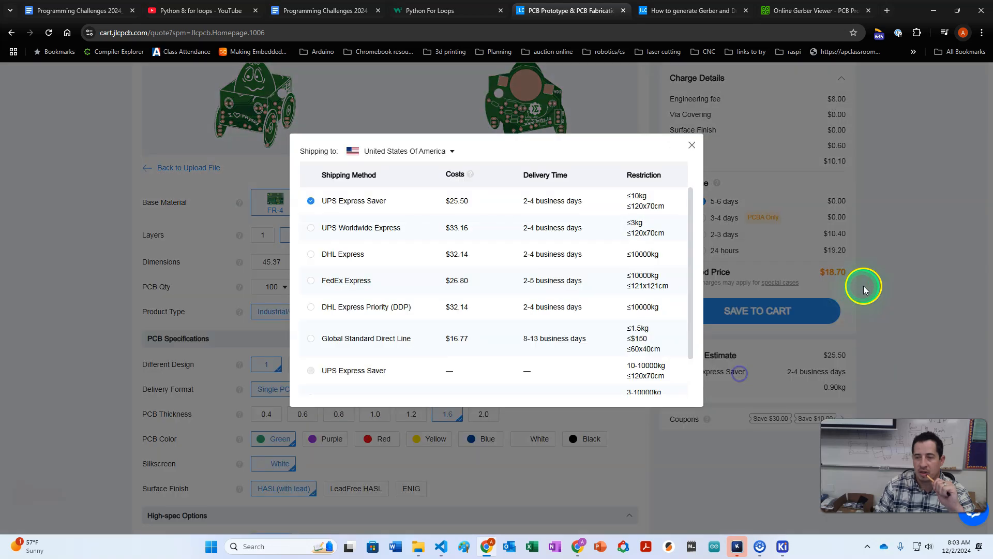
click(696, 148)
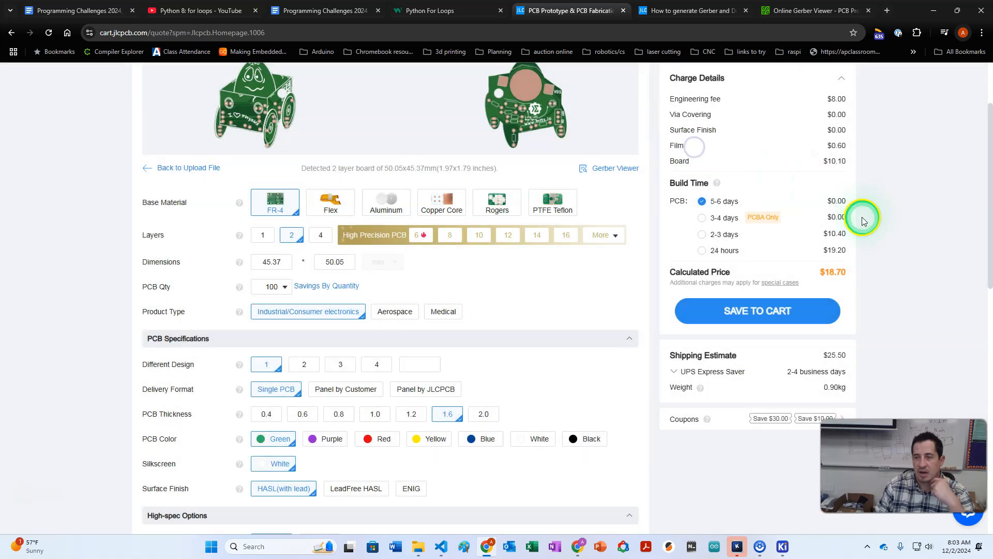
scroll(866, 261, up, 1)
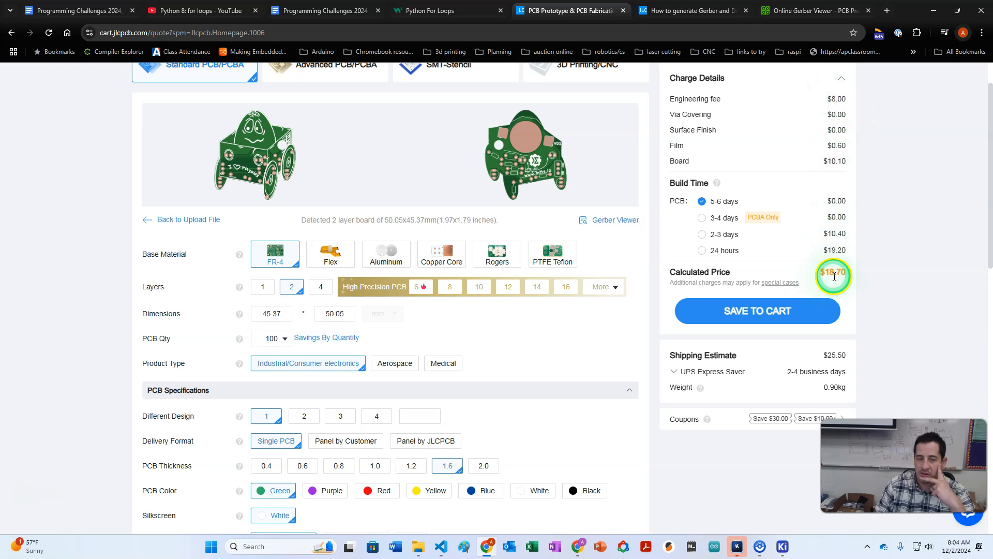
- Set the PCB quantity back to 5
click(279, 340)
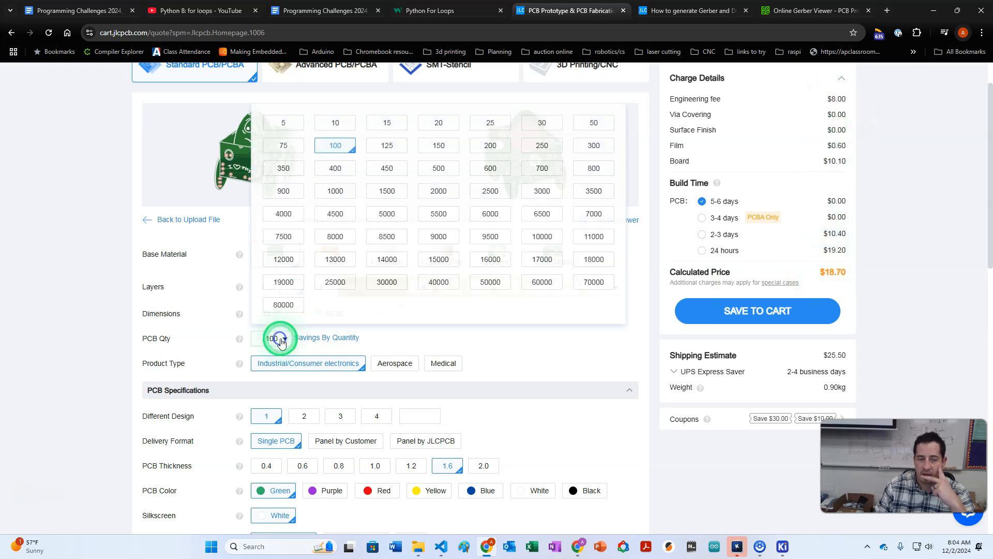
click(296, 128)
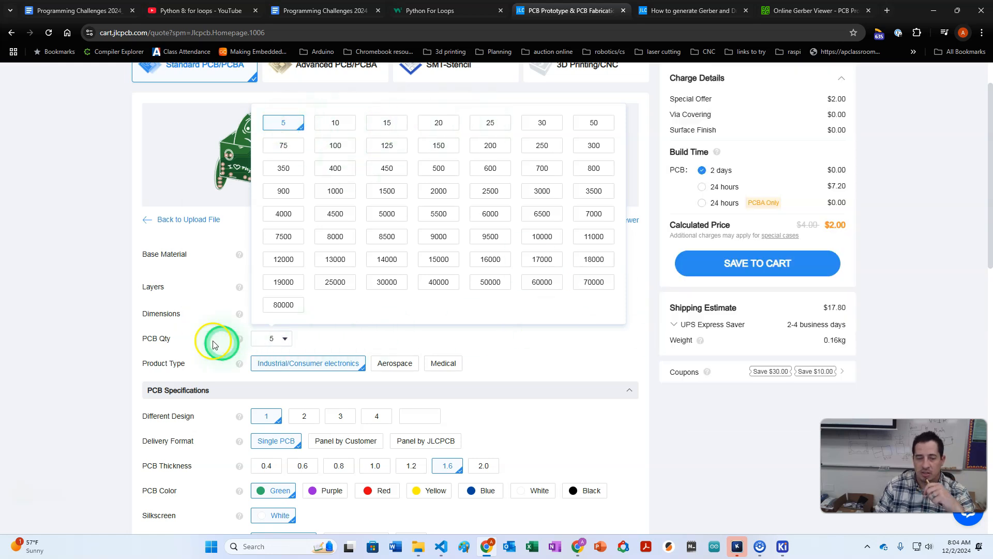
click(344, 339)
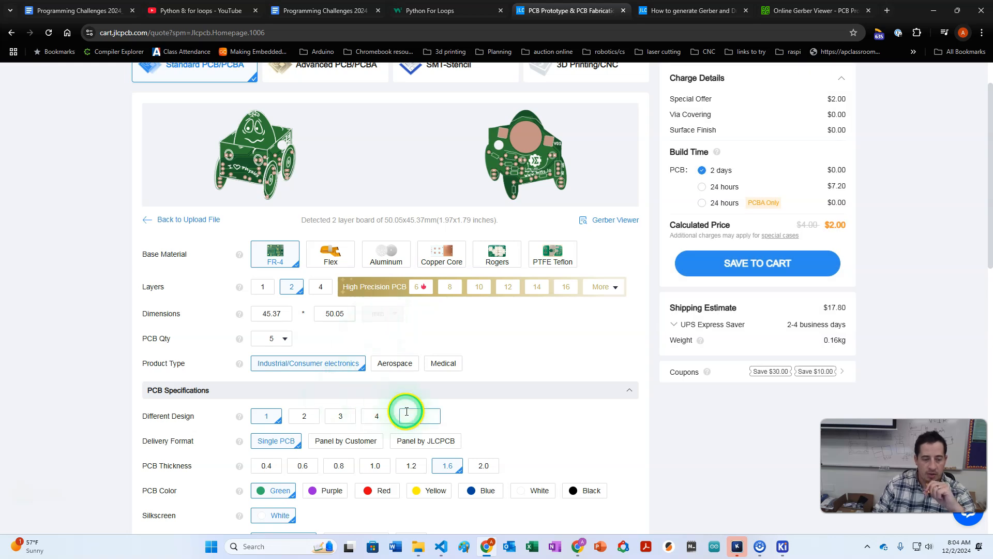
- Read the surface finish explanation, compare the prices of HASL(with lead) and ENIG, and set the finish to ENIG
scroll(409, 412, down, 1)
scroll(362, 416, down, 1)
scroll(356, 423, down, 1)
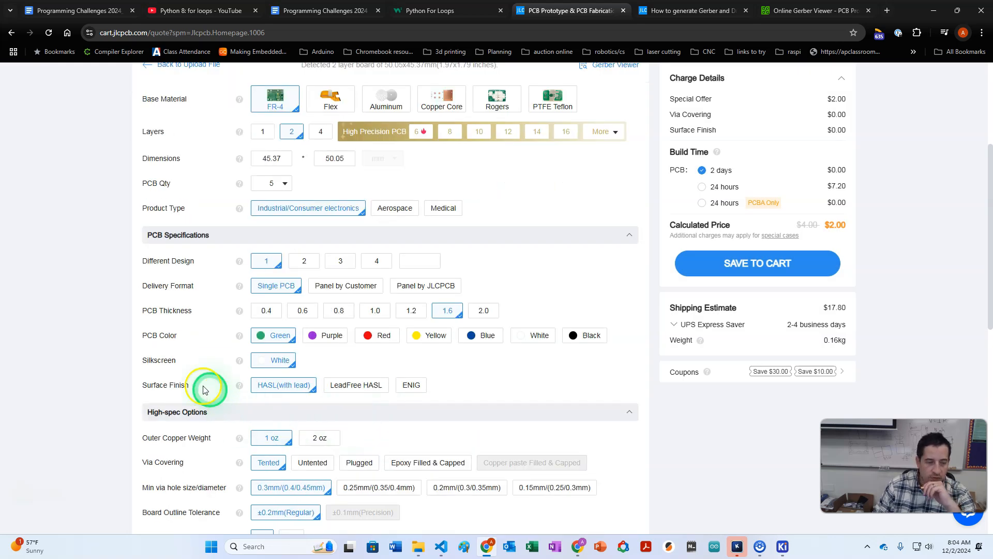
mouse_move(239, 386)
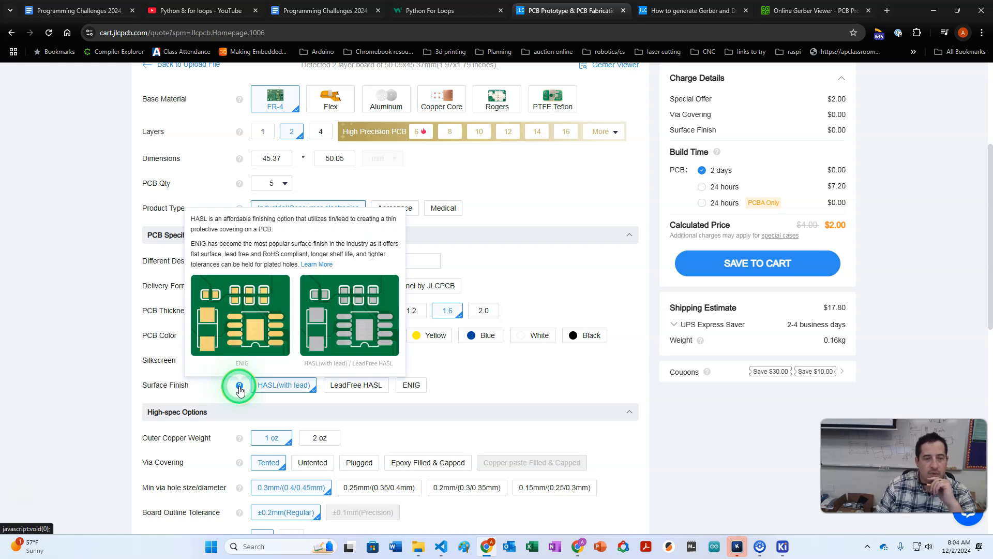
click(413, 386)
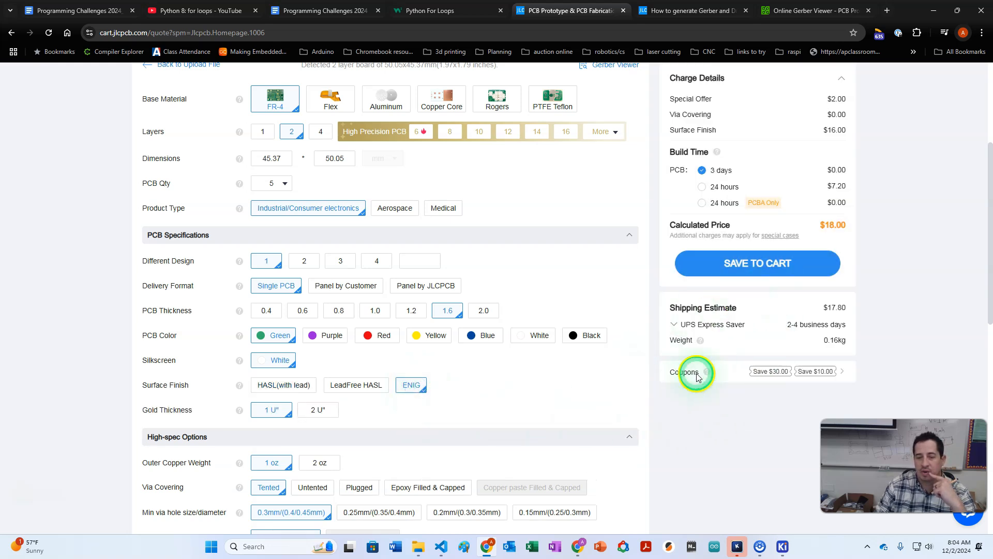
click(286, 390)
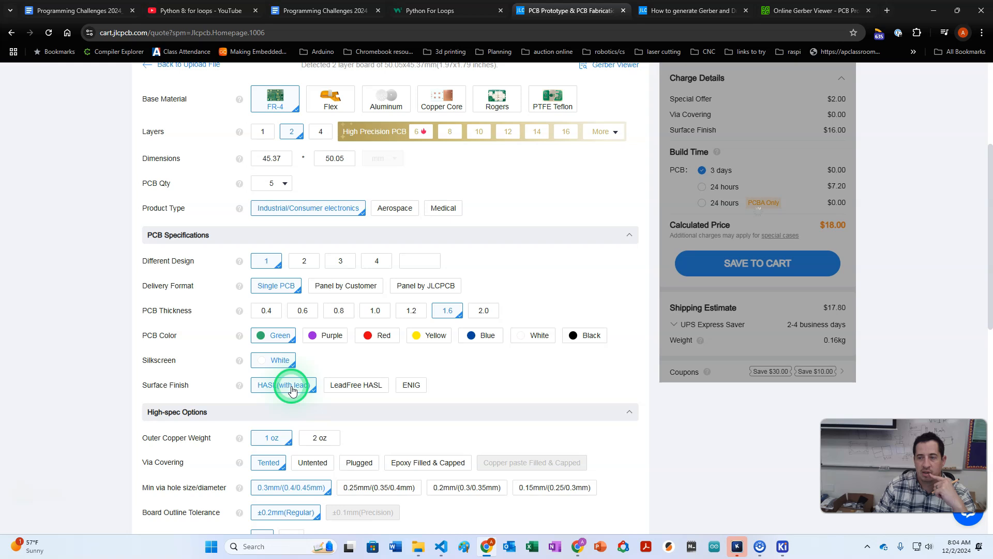
click(409, 385)
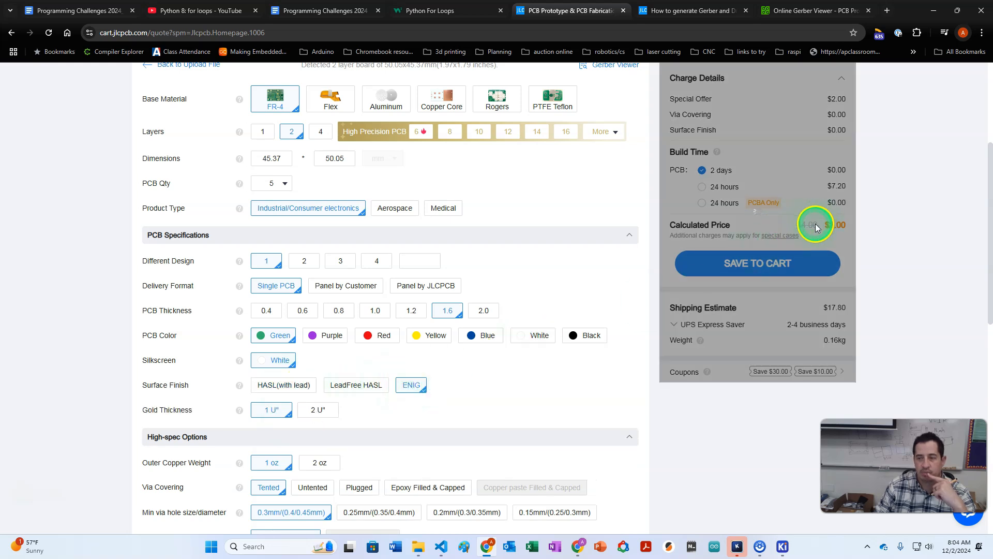
- Set the PCB quantity to 100 to check the price with the ENIG finish
click(286, 187)
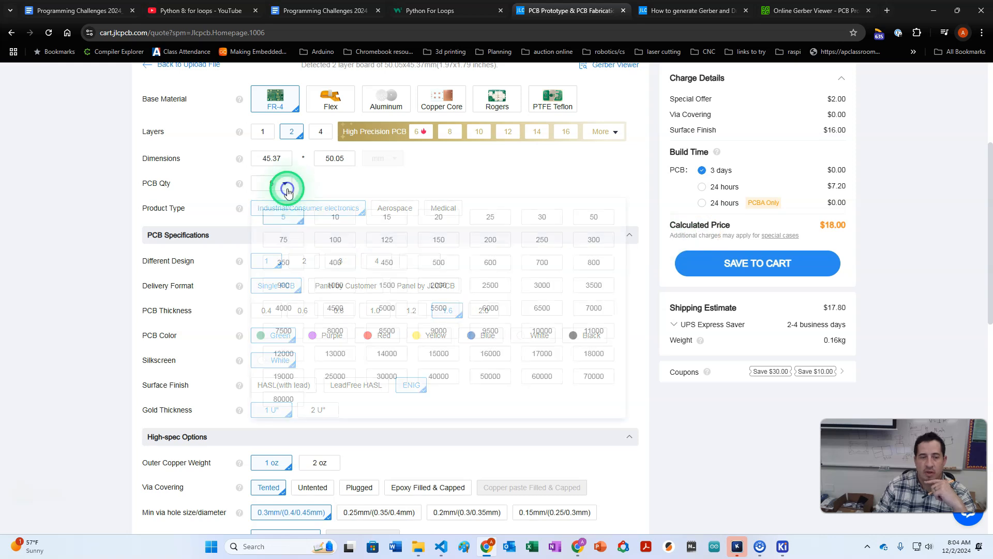
click(335, 239)
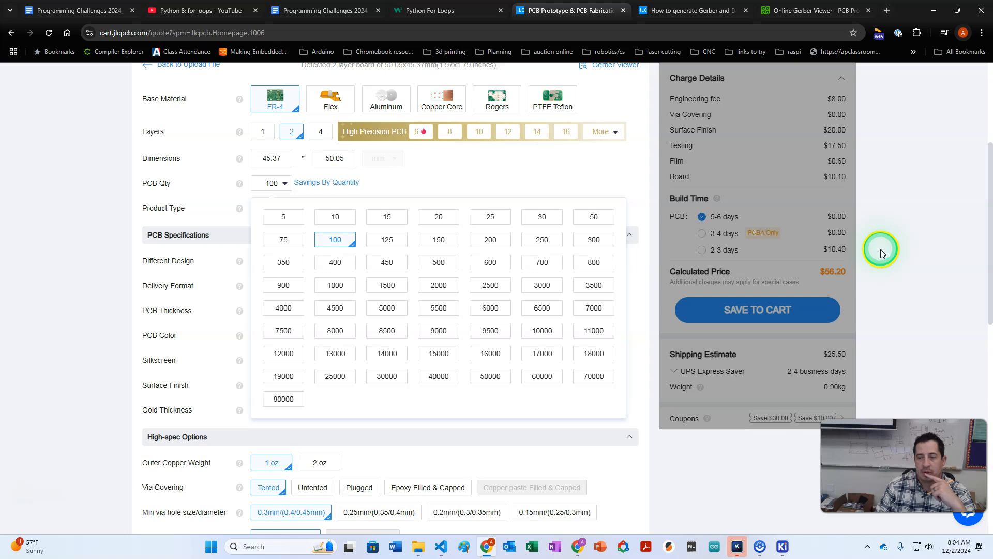
click(443, 183)
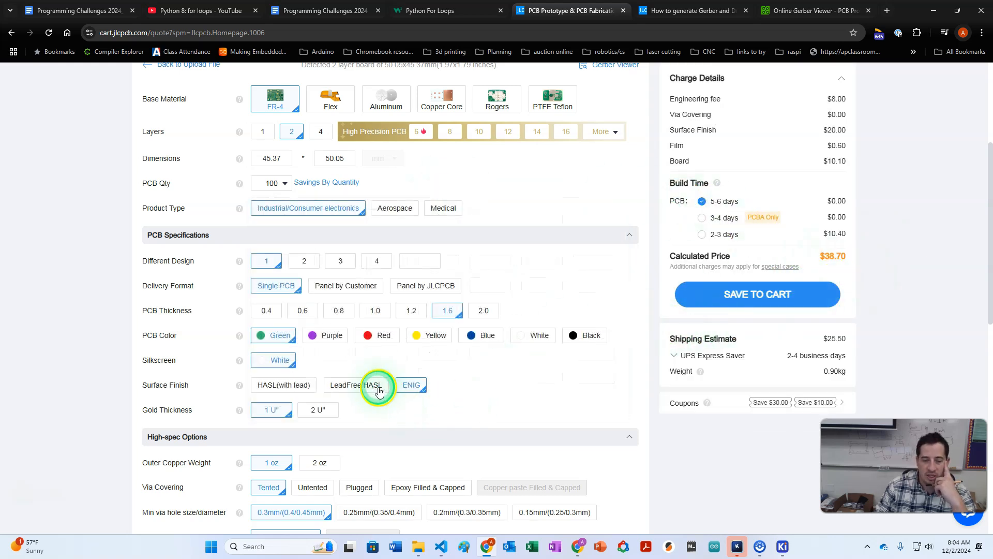
- Set the surface finish to LeadFree HASL and the PCB quantity to 5 to compare the price
click(352, 385)
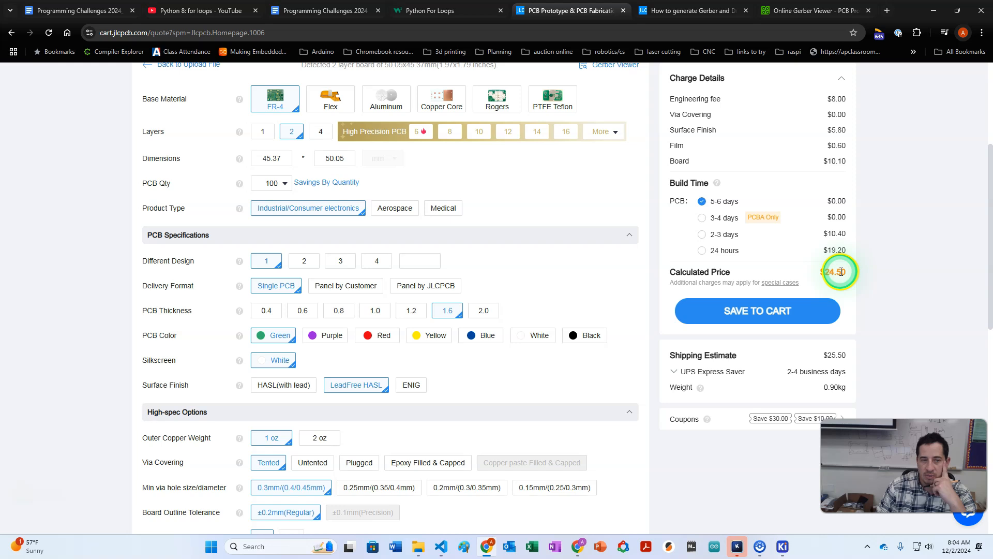
click(275, 184)
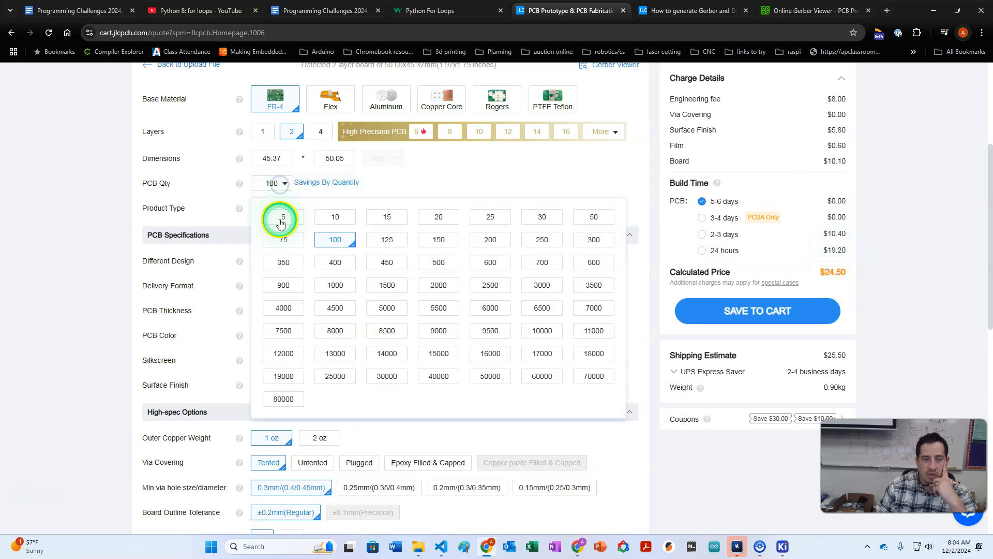
click(282, 218)
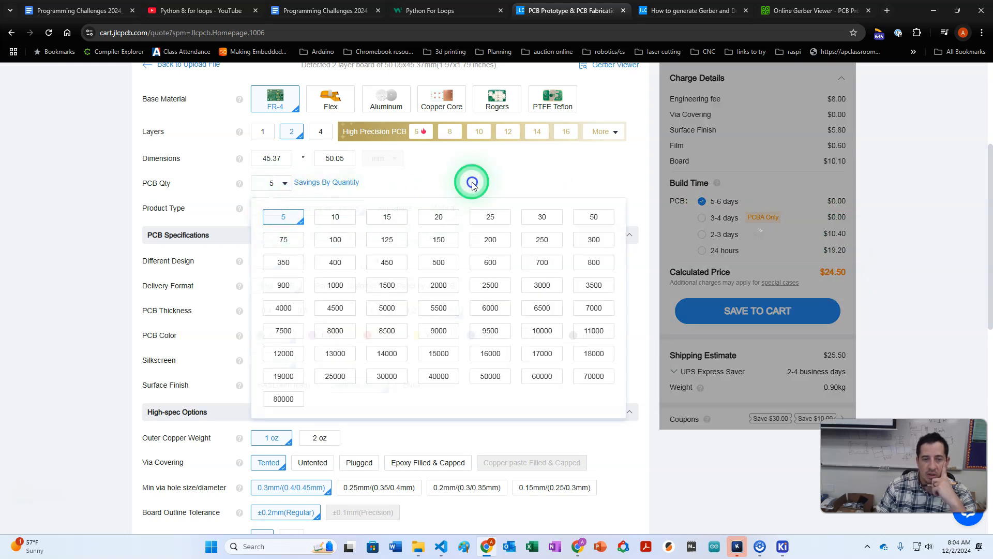
click(472, 182)
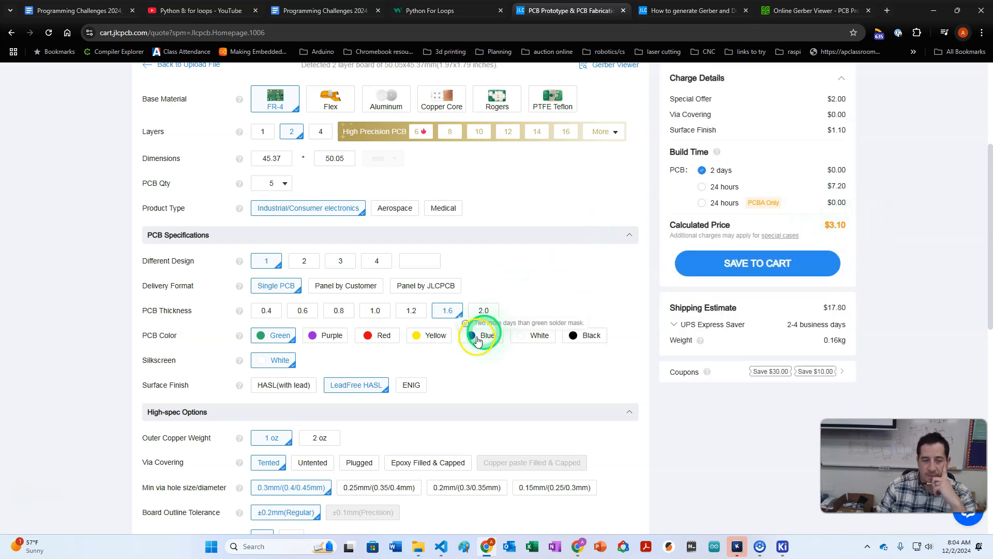
- Try the purple, red, yellow, blue, white, black and green PCB colors to compare the board previews and prices
scroll(409, 367, up, 1)
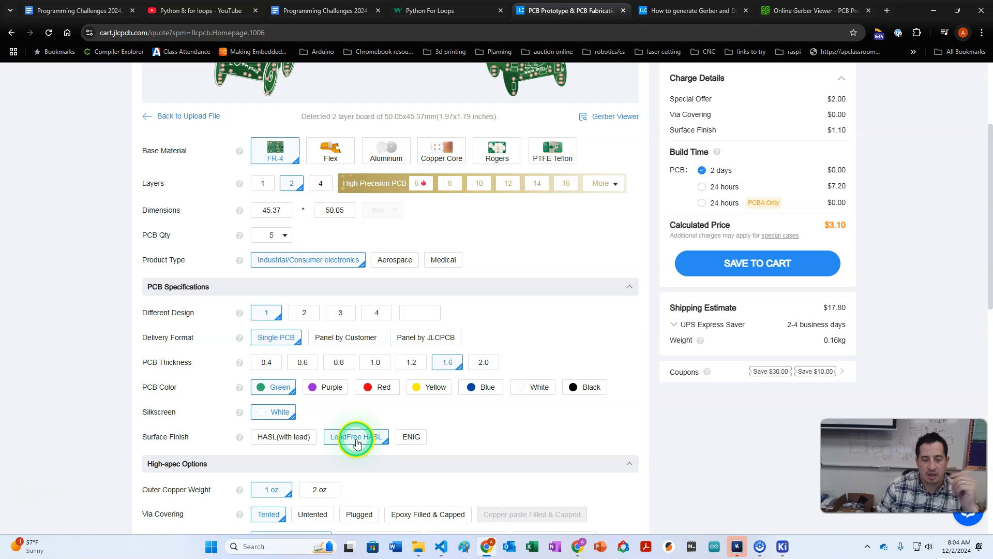
scroll(348, 443, up, 2)
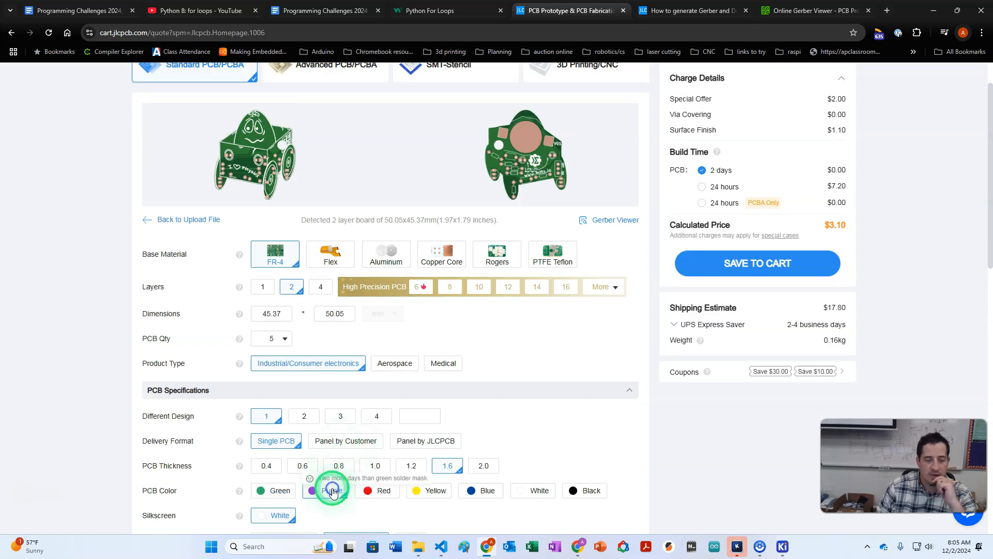
click(333, 491)
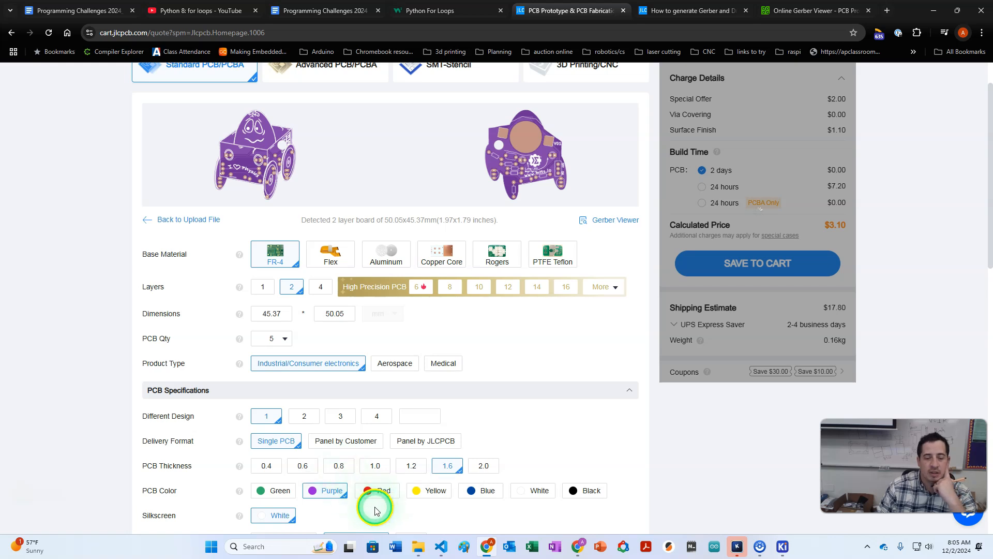
click(370, 491)
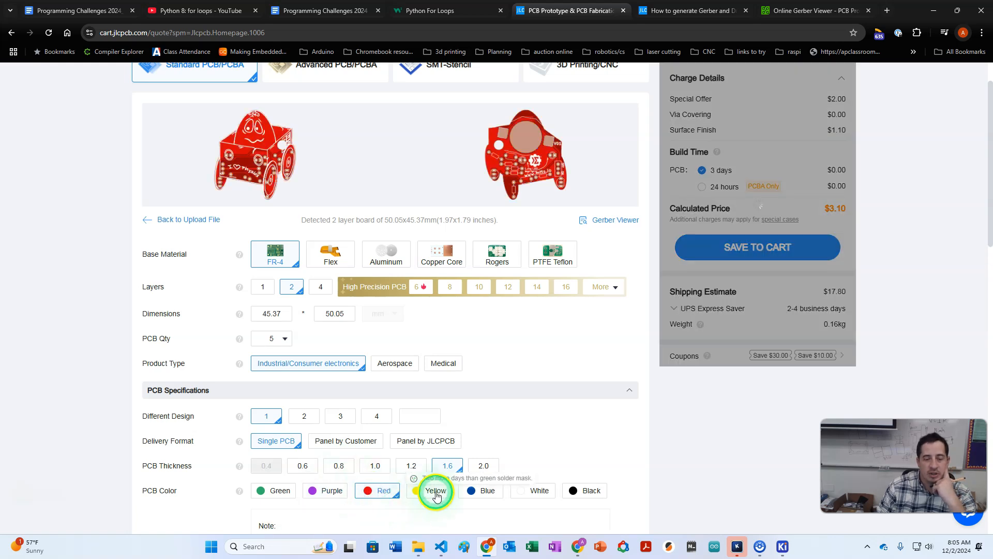
click(436, 494)
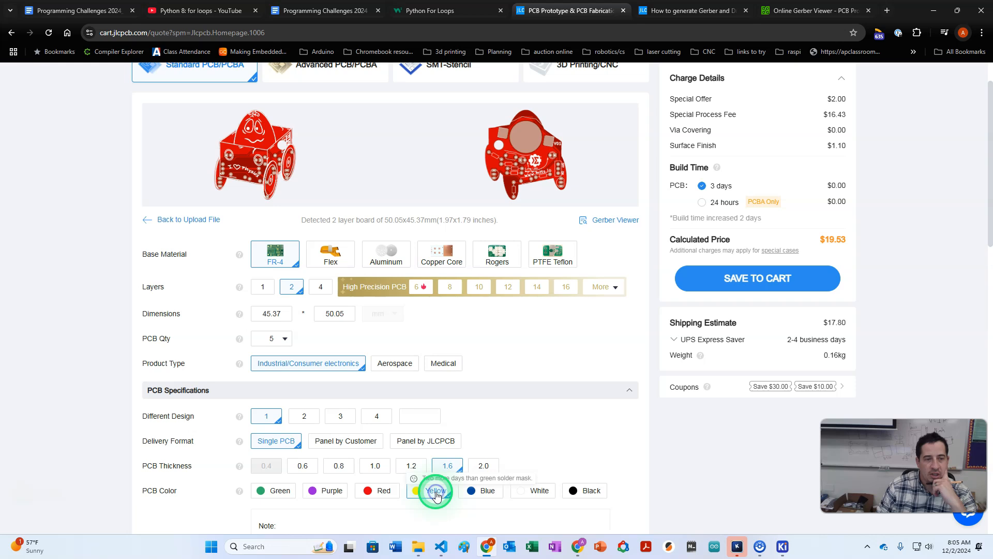
click(485, 493)
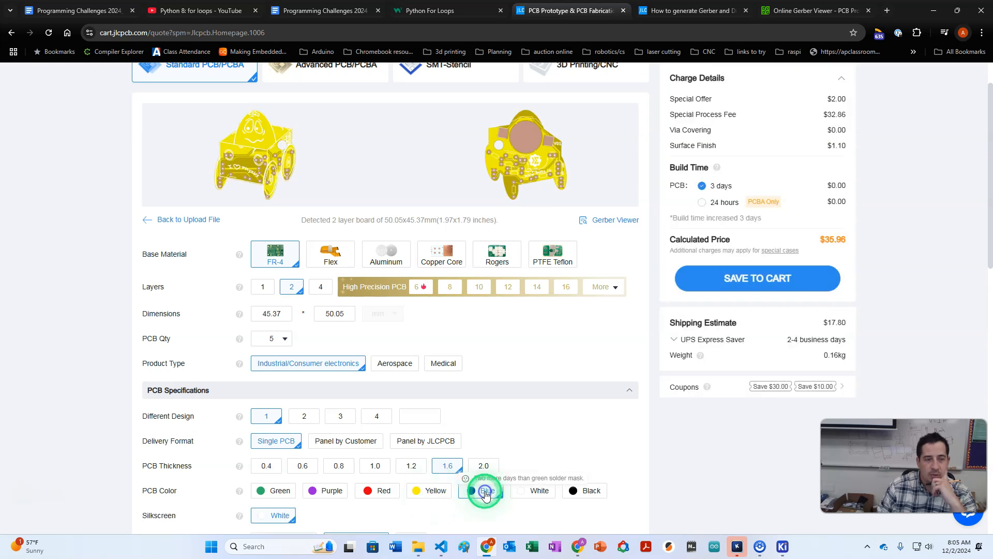
click(533, 491)
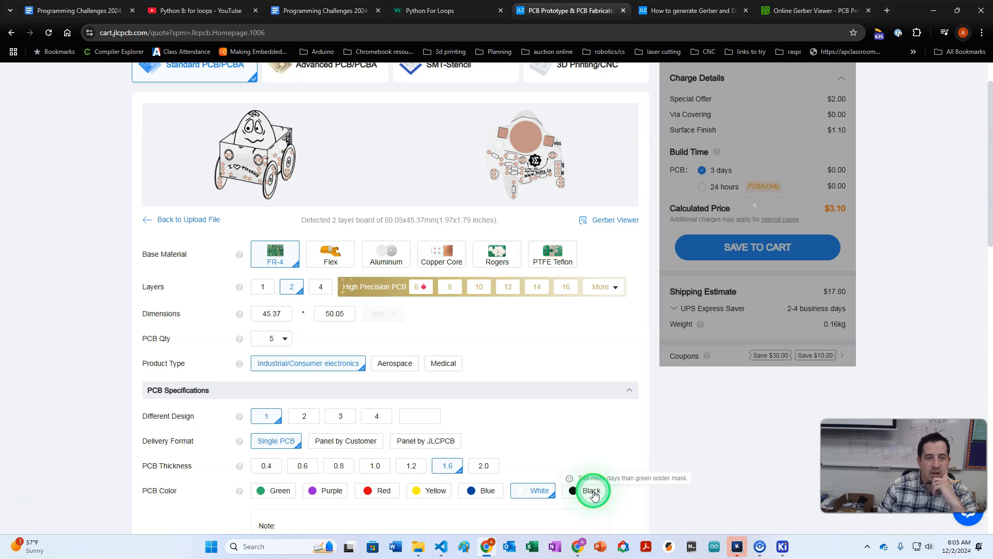
click(592, 491)
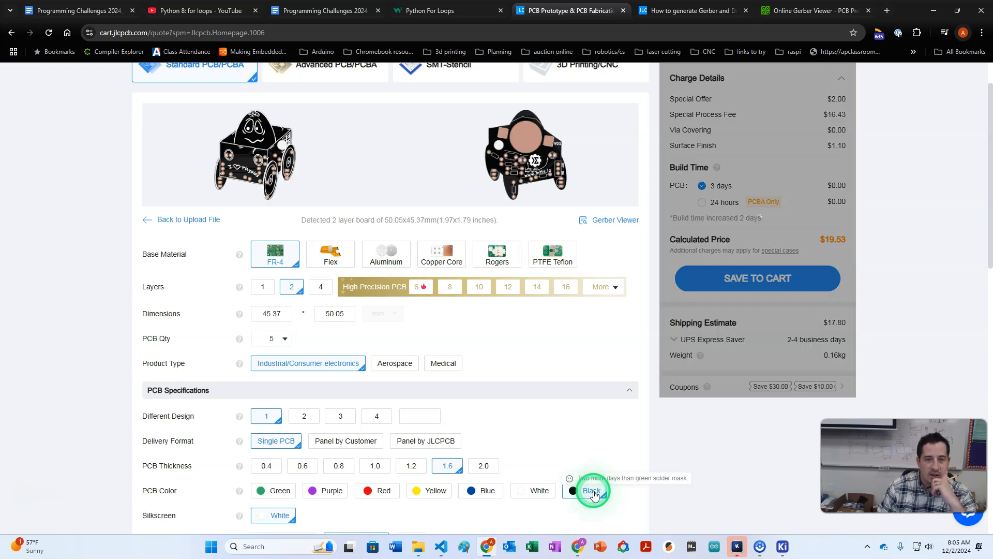
click(294, 489)
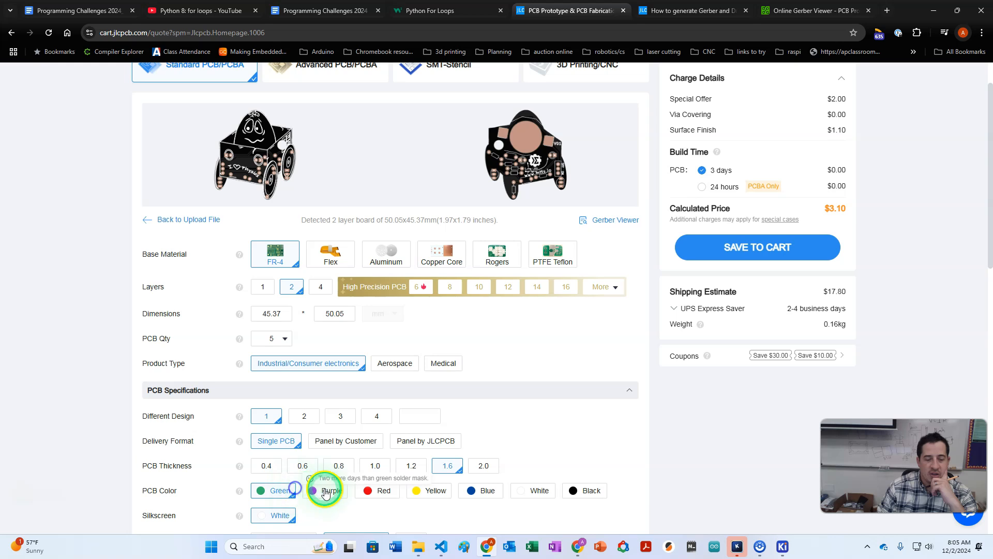
click(324, 492)
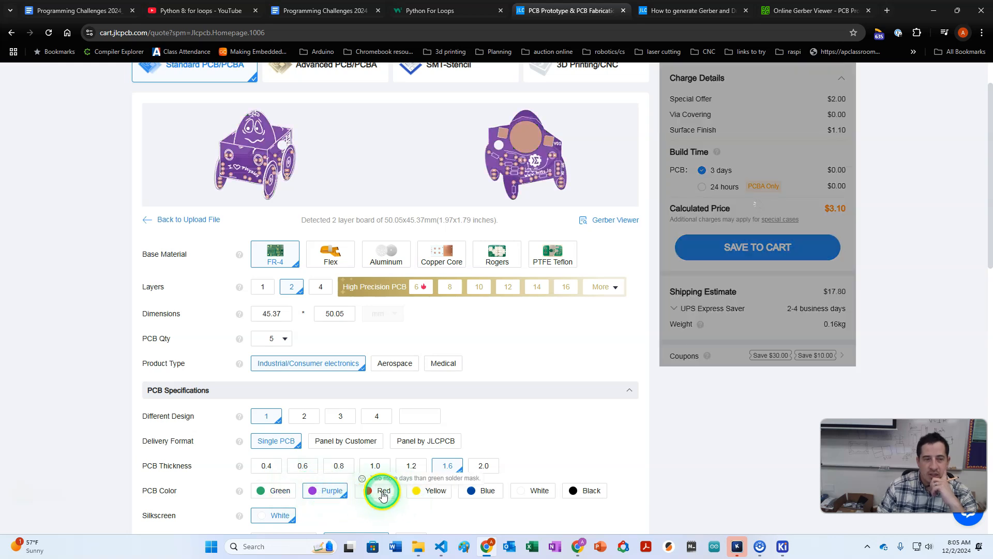
click(570, 491)
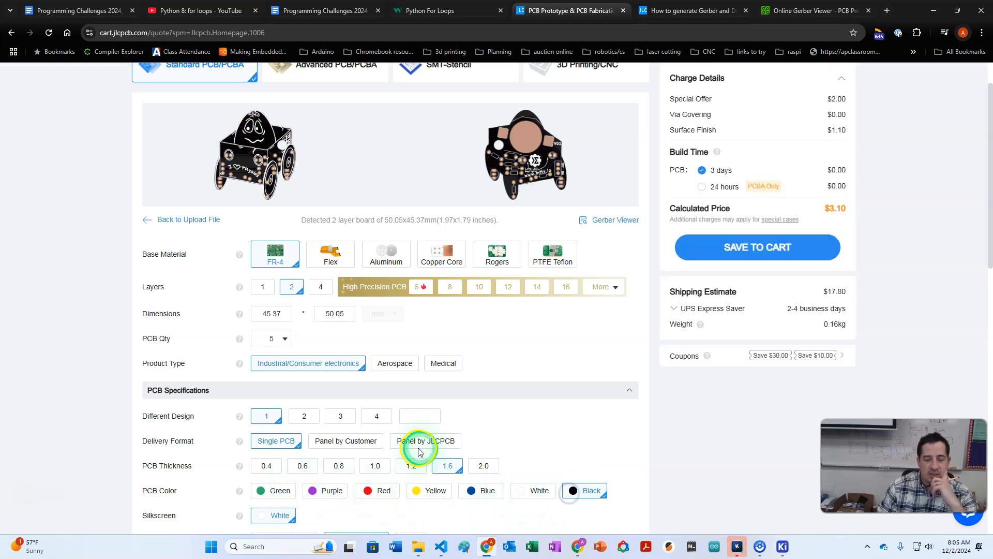
- Set the PCB color to White and the surface finish to ENIG
click(533, 490)
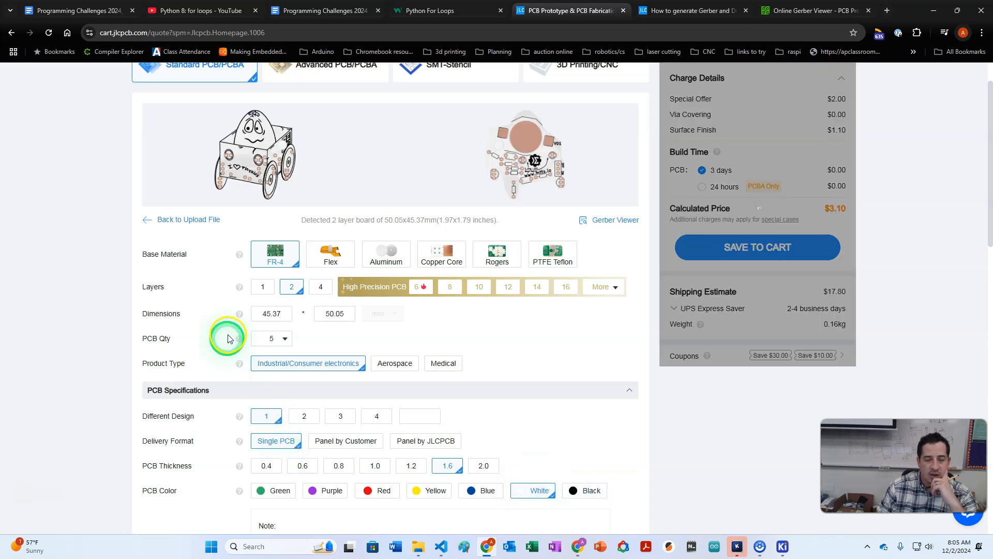
scroll(321, 417, down, 4)
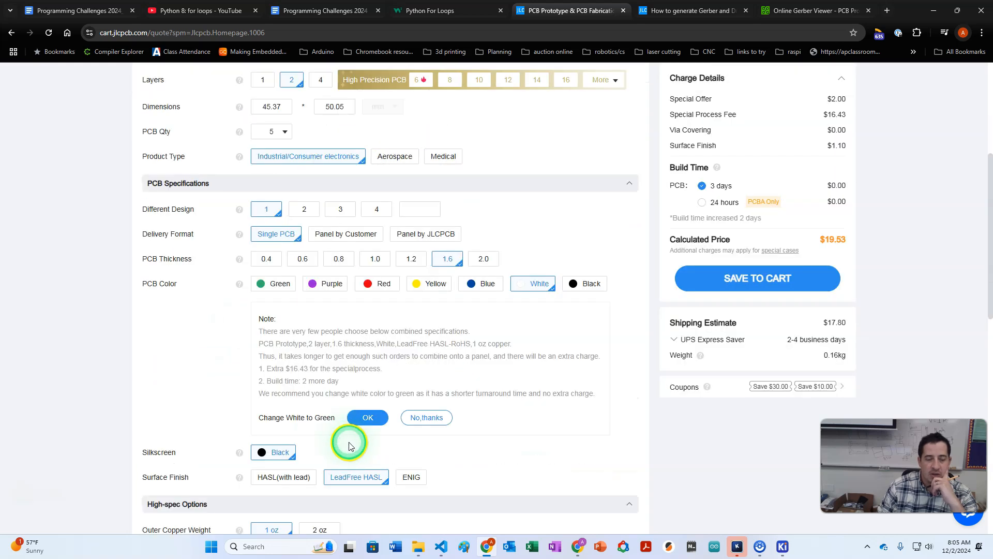
click(408, 478)
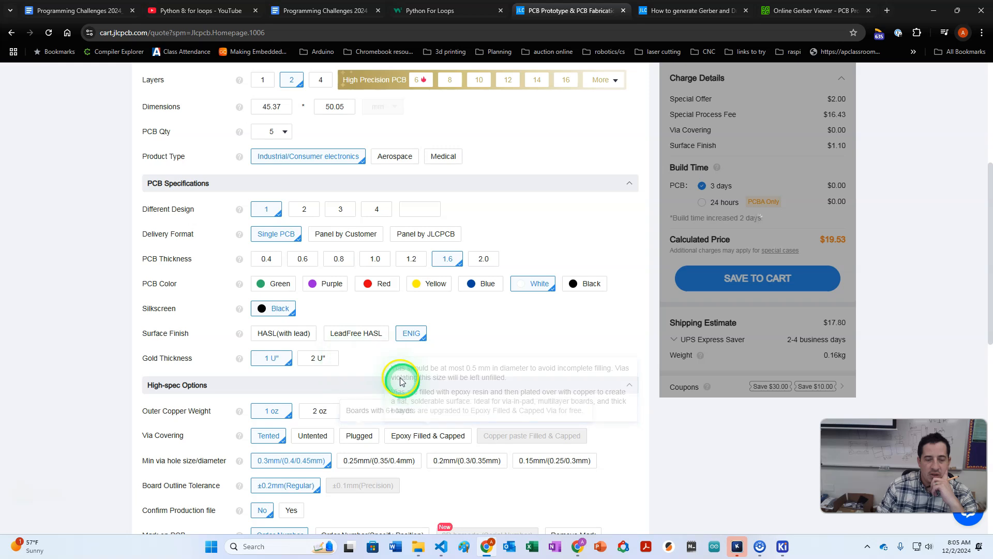
- Set the PCB quantity to 100 for the white ENIG board
scroll(401, 385, up, 5)
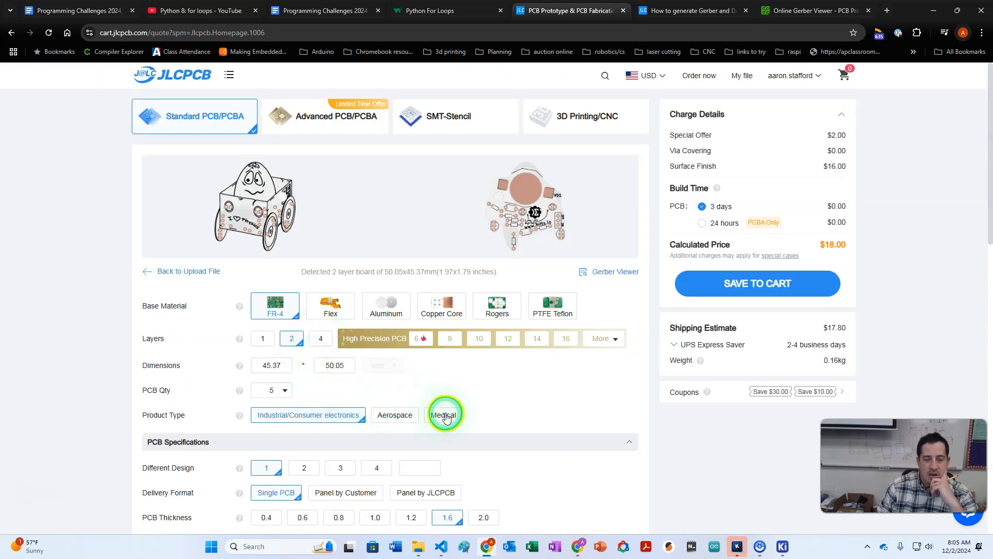
click(285, 390)
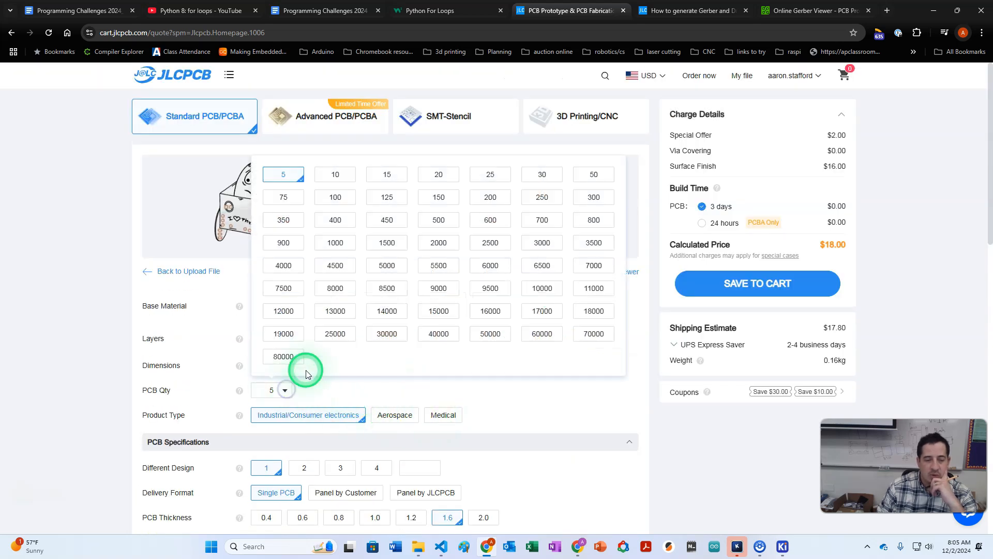
click(335, 197)
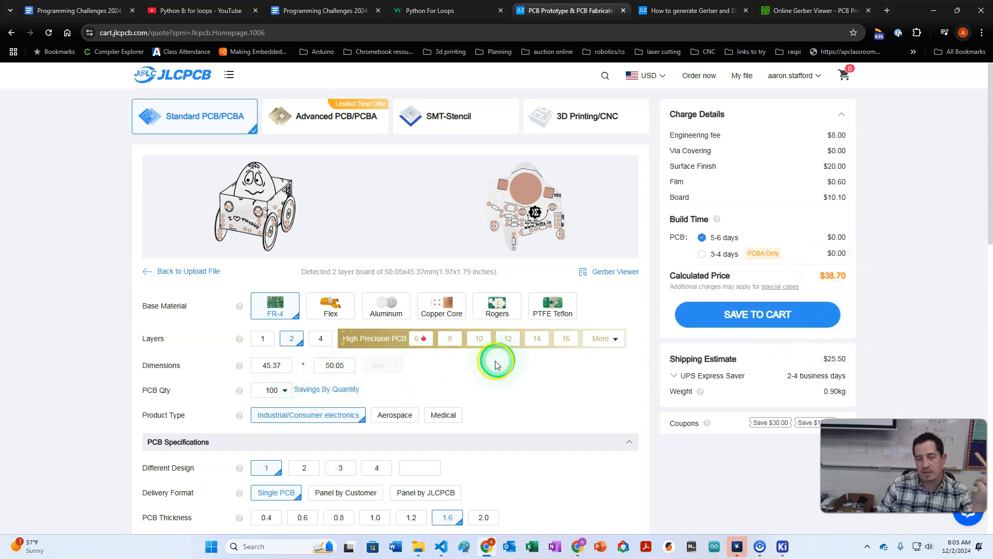
- Set the PCB quantity to 200 and to 1000 to compare the board and shipping prices
click(281, 396)
click(494, 201)
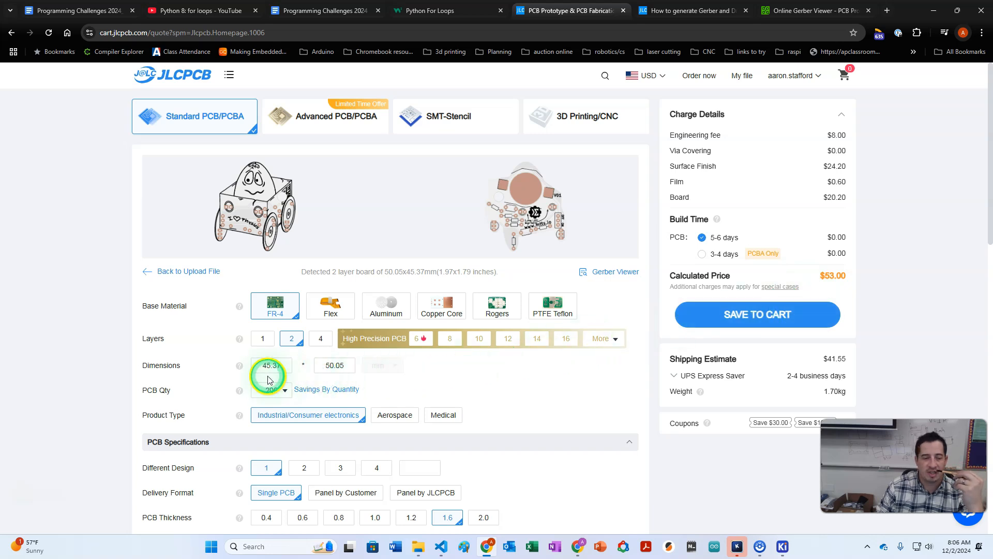
click(283, 392)
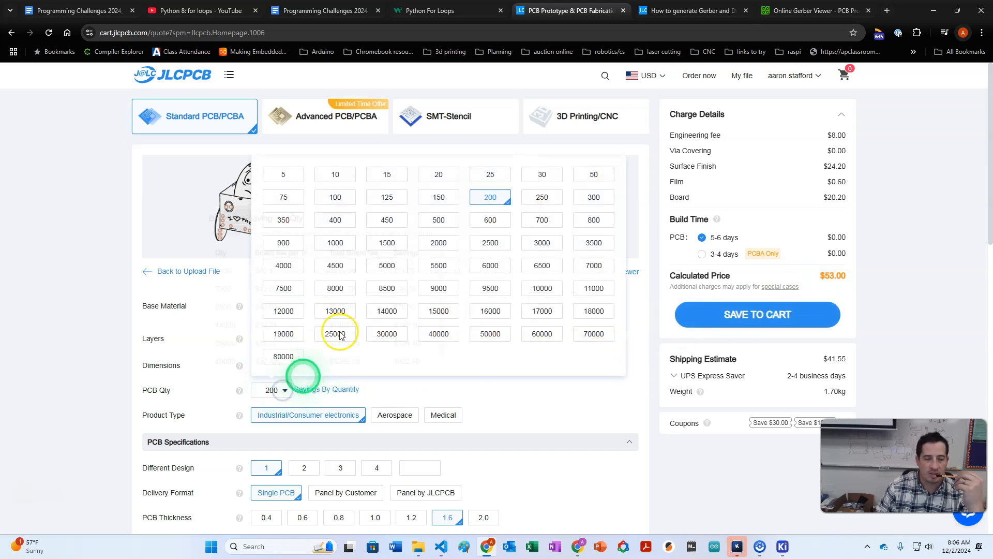
click(336, 243)
click(543, 407)
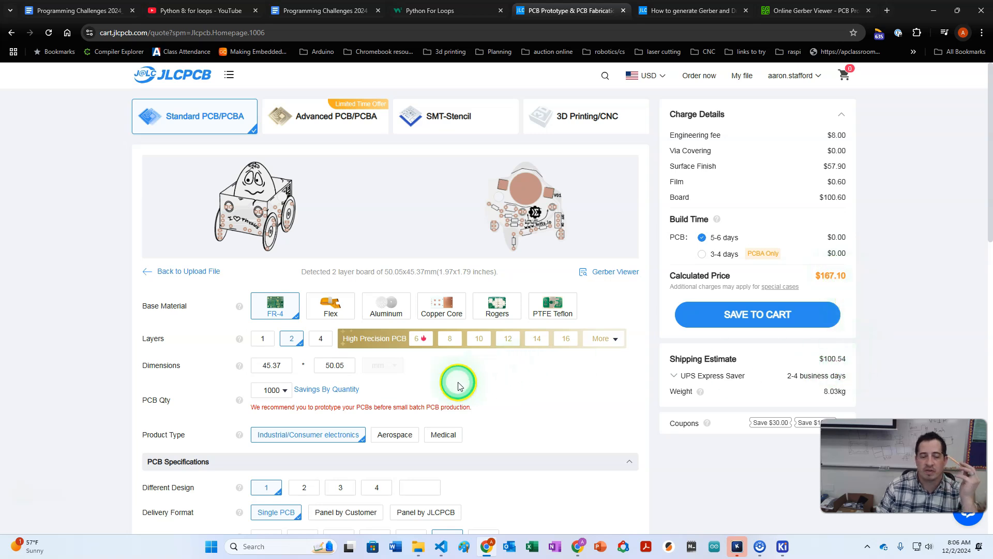
- Set the PCB quantity back to 100 and save the configured board to the cart
click(279, 395)
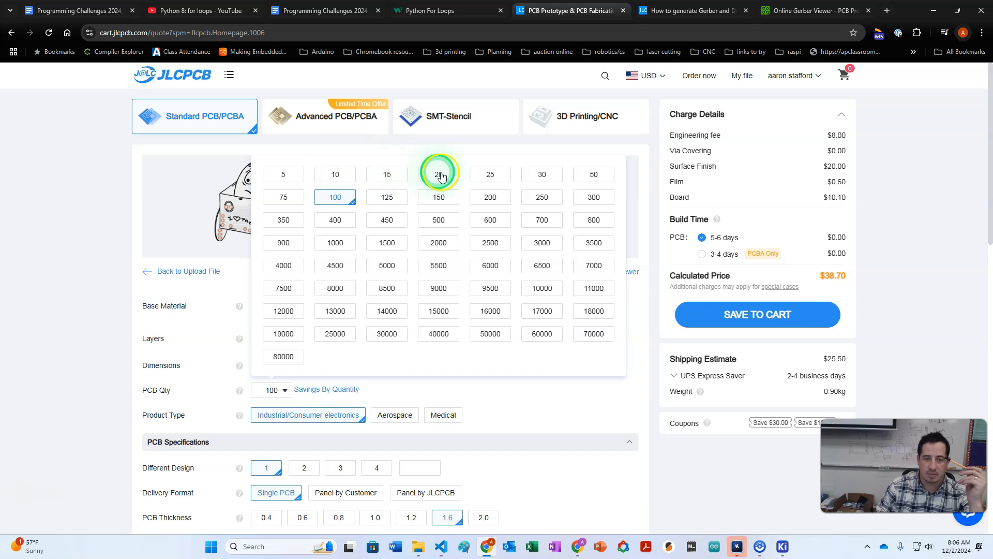
click(559, 416)
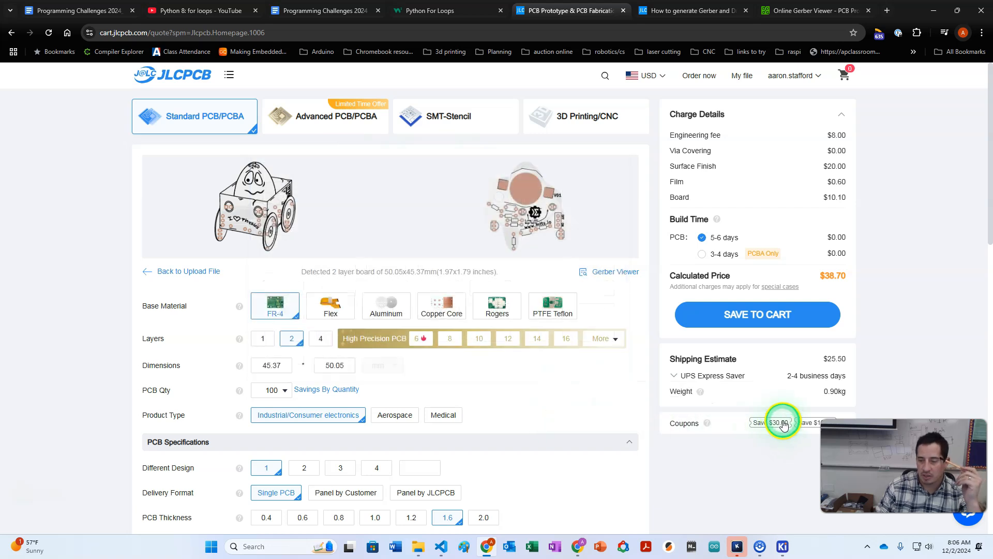
click(759, 320)
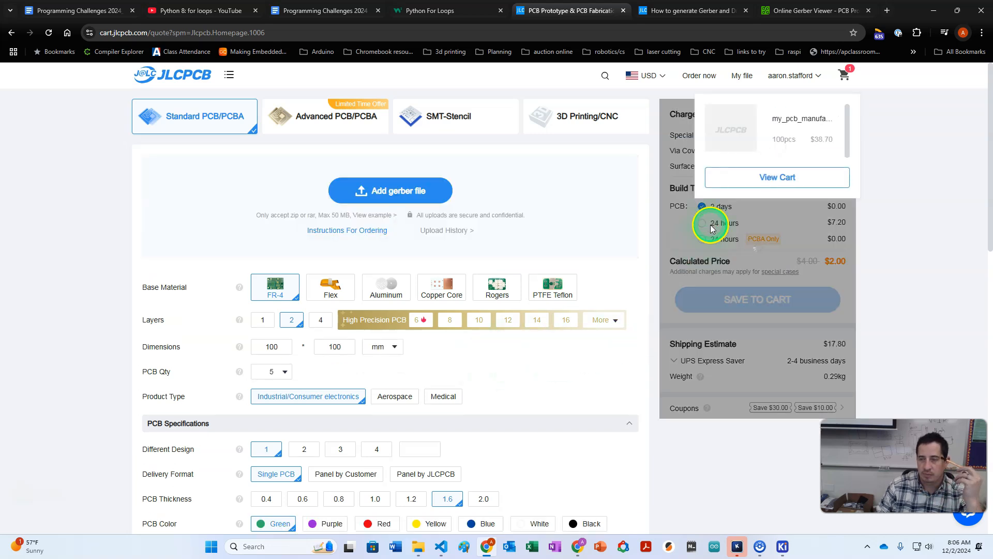
- Open the shopping cart, review the board order and proceed to secure checkout
click(756, 185)
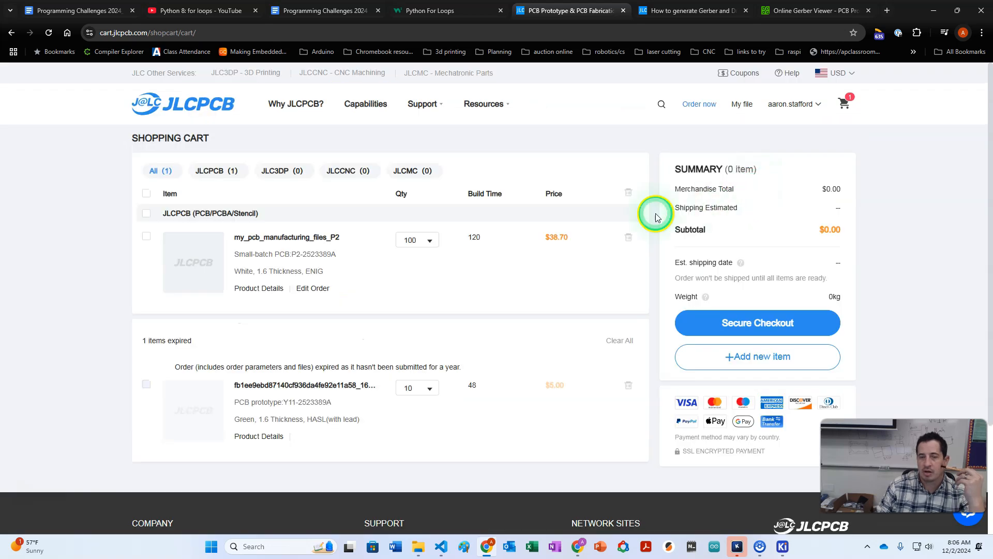
scroll(465, 278, down, 1)
scroll(481, 277, up, 1)
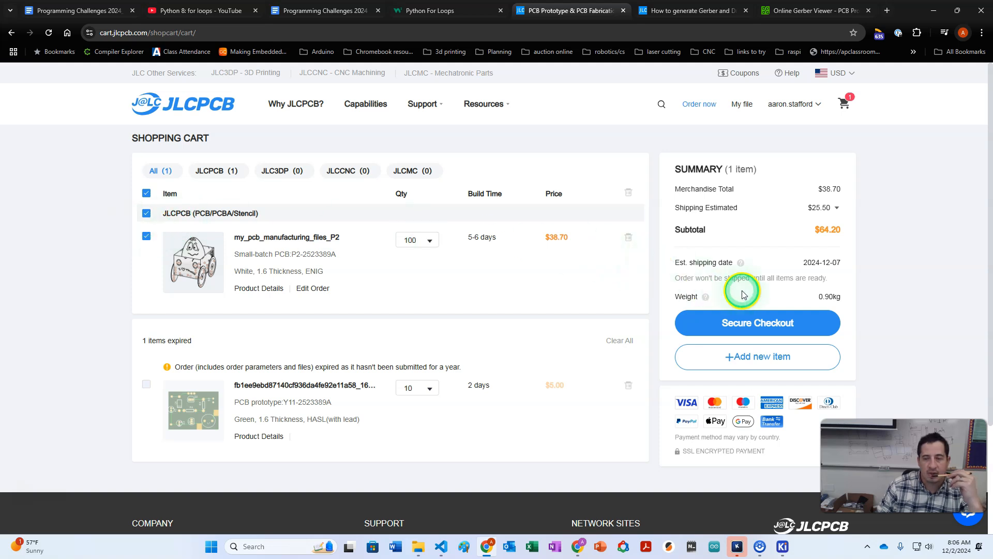
click(734, 324)
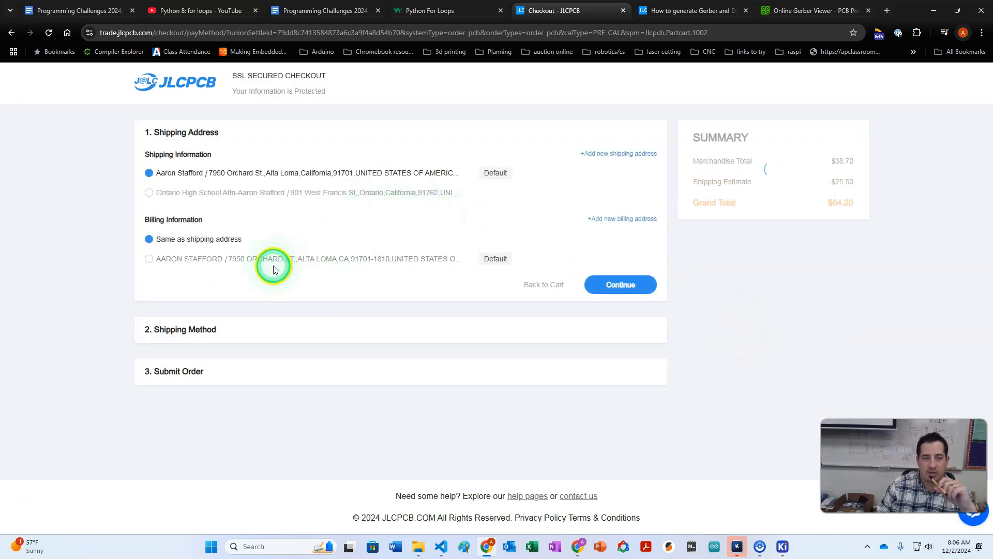
- Accept the default shipping address with matching billing, keep UPS Express Saver as the shipping method, and submit the order for payment
click(608, 294)
scroll(447, 323, down, 3)
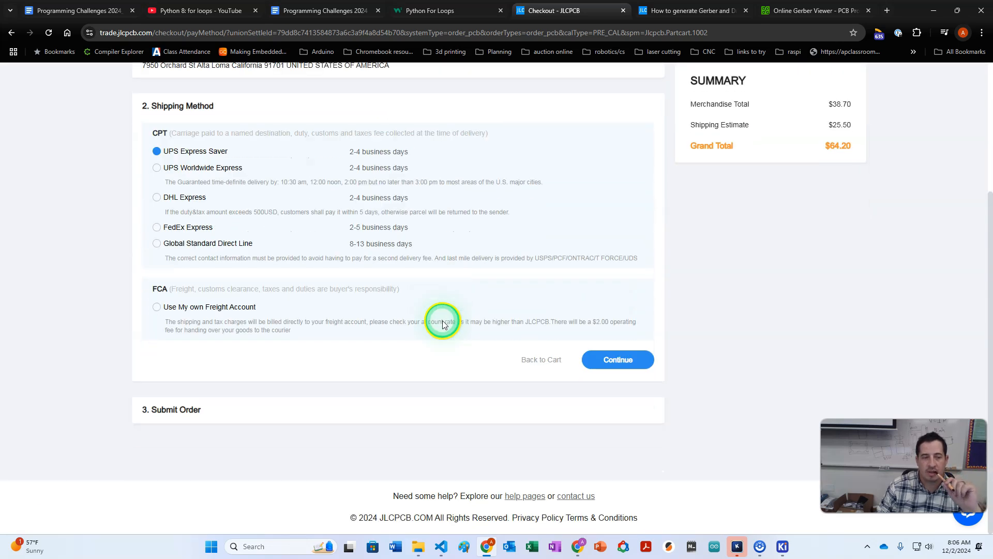
click(594, 354)
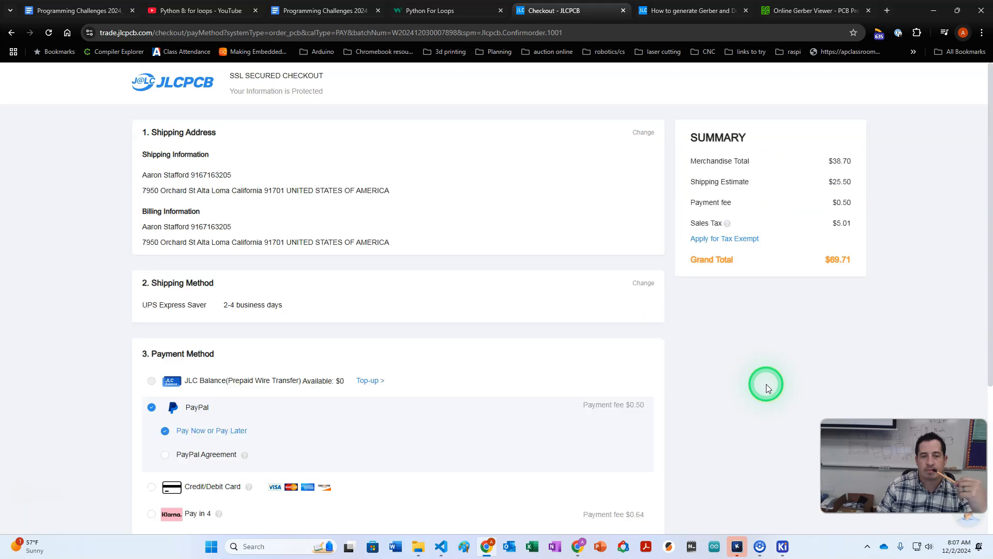
- Review the payment methods, promotional code option and order cost summary on the payment page
scroll(417, 339, down, 5)
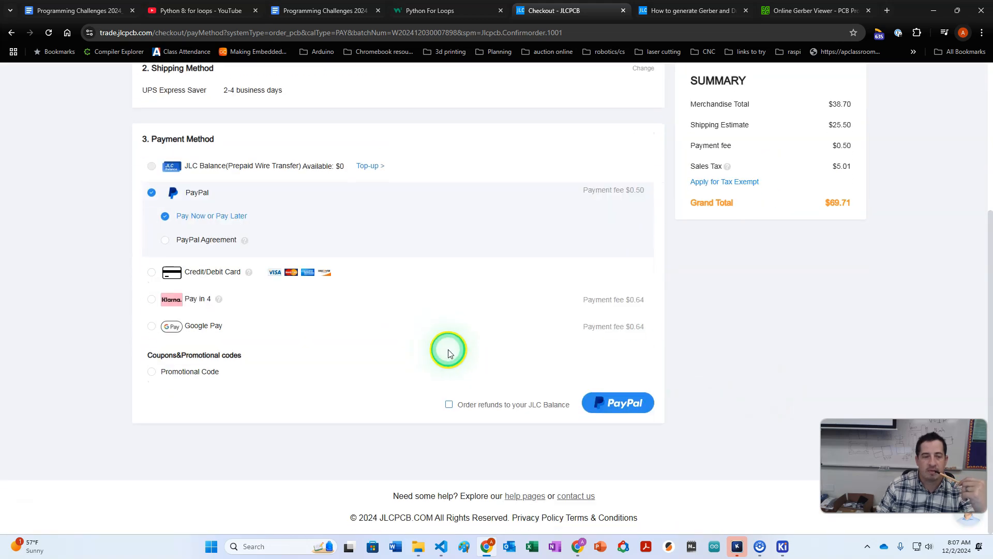
scroll(451, 351, up, 3)
scroll(352, 360, down, 3)
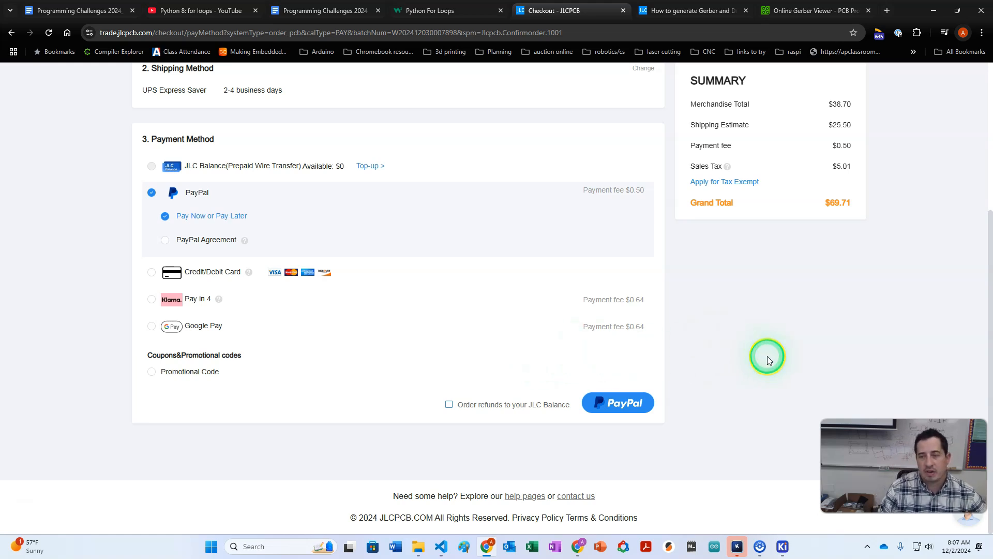
scroll(767, 356, up, 1)
scroll(768, 356, down, 1)
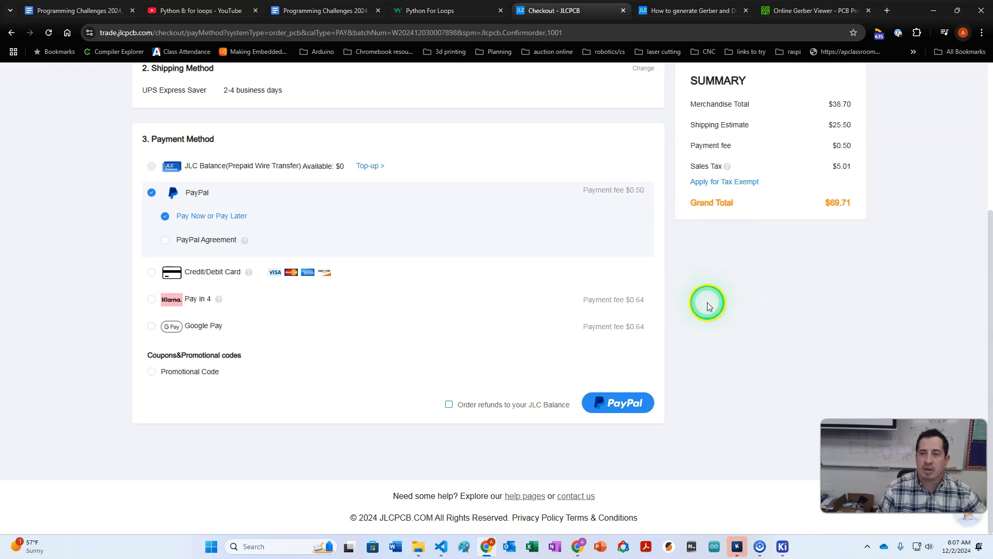
scroll(29, 299, up, 4)
scroll(17, 349, down, 4)
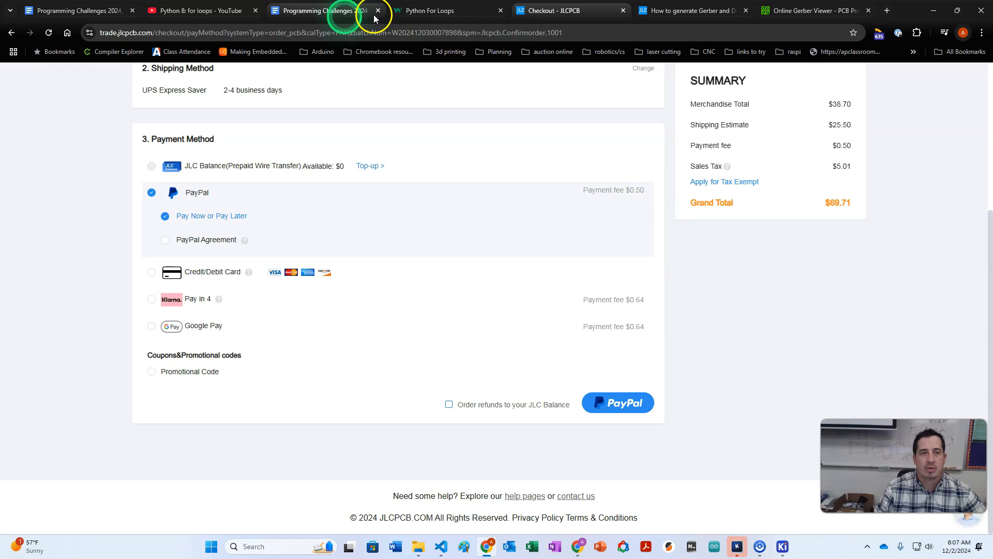
- Leave the checkout page and go to the JLCPCB homepage at jlcpcb.com
click(152, 34)
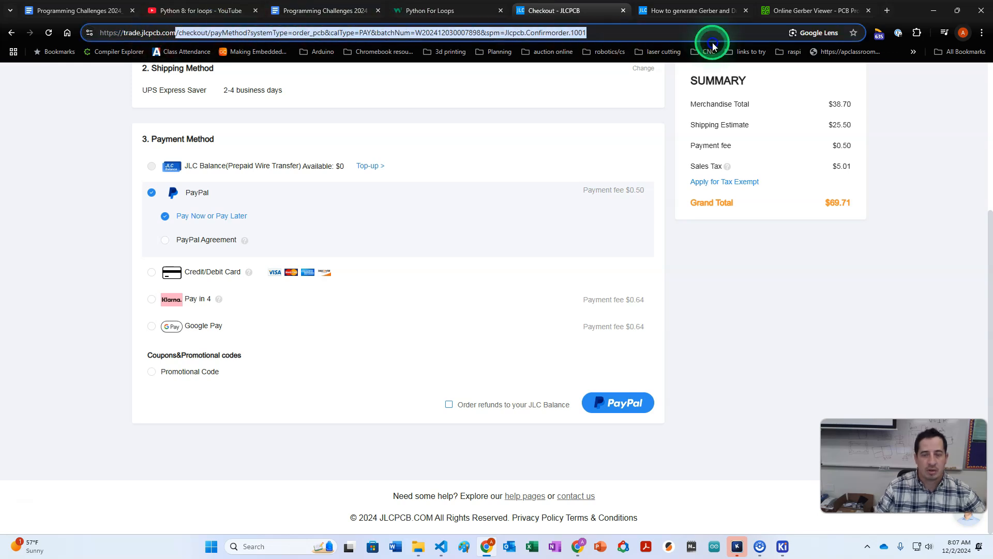
key(Return)
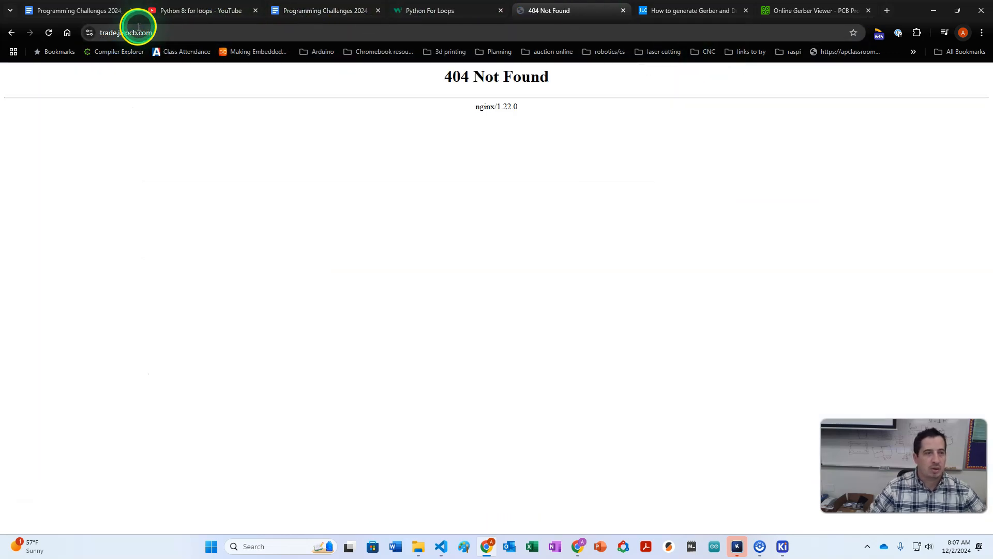
click(131, 32)
text(jl)
key(Return)
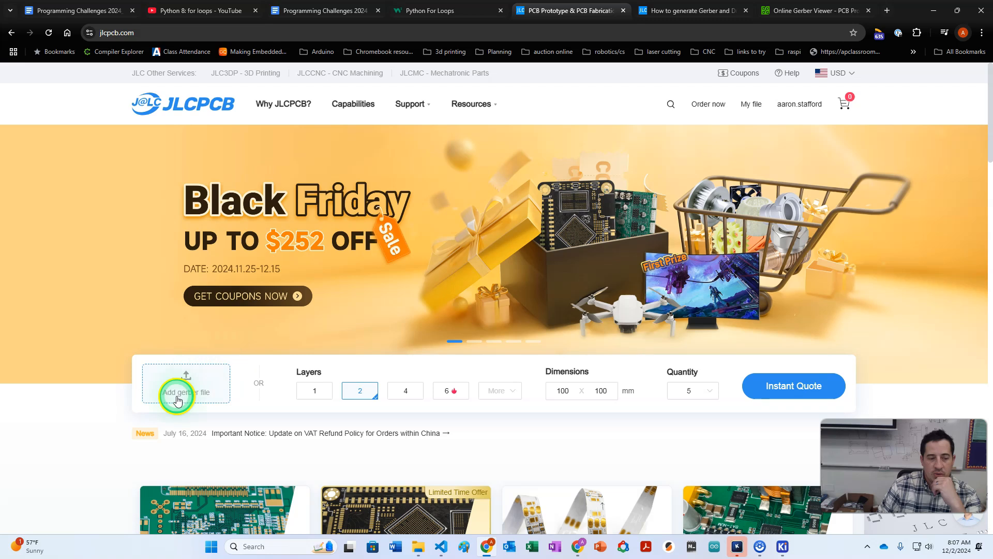
- Start a new PCB order quote and enable the PCB Assembly option for it
click(704, 103)
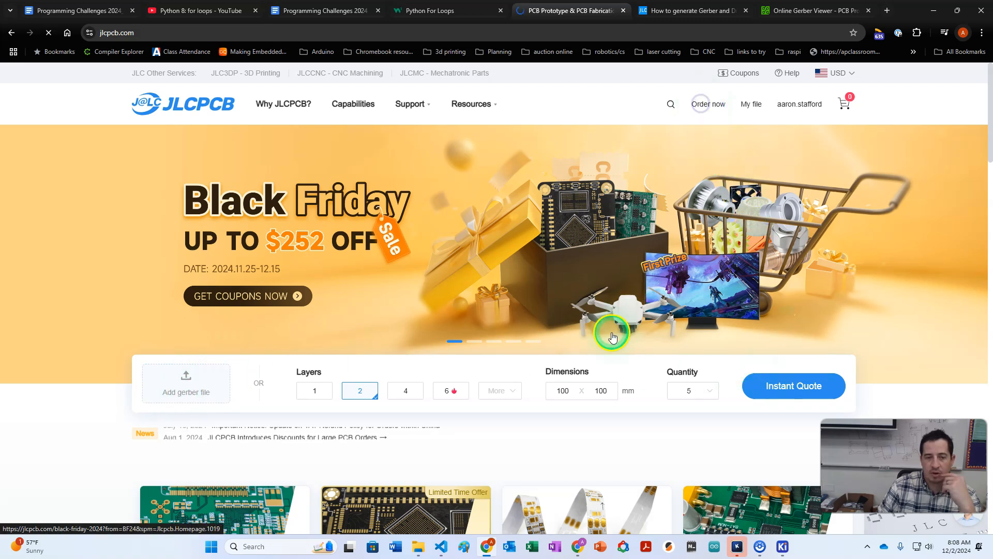
scroll(391, 330, down, 10)
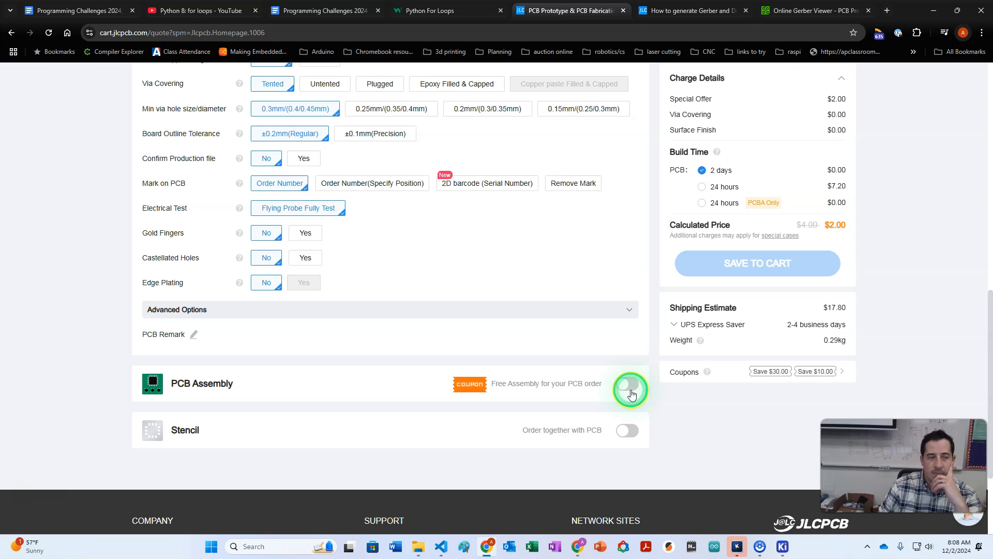
click(628, 387)
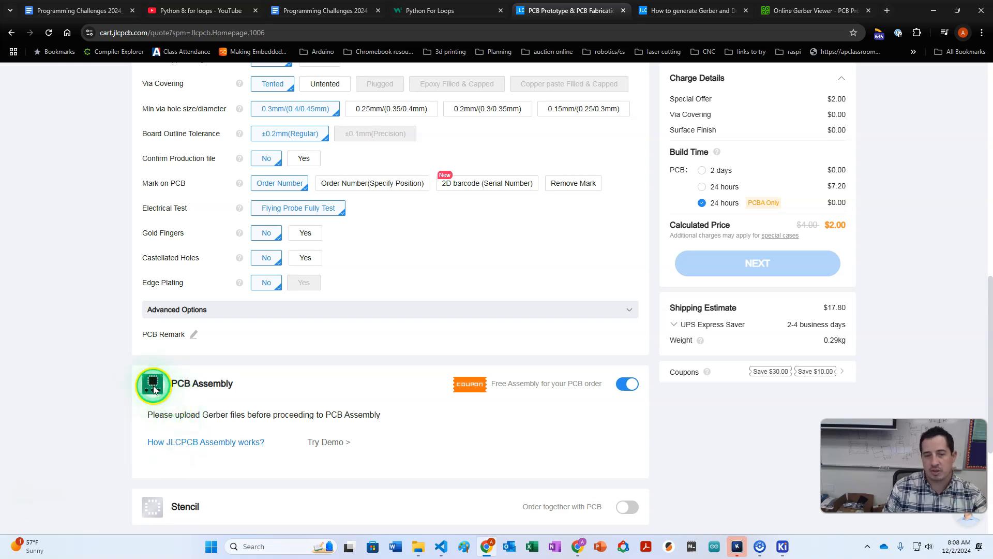
scroll(249, 455, up, 6)
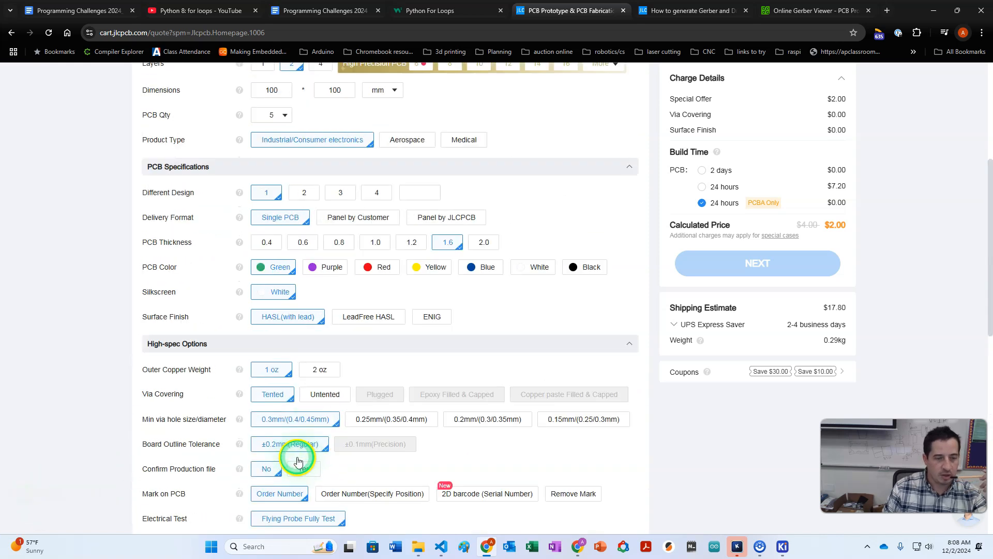
scroll(298, 461, up, 5)
scroll(297, 460, down, 7)
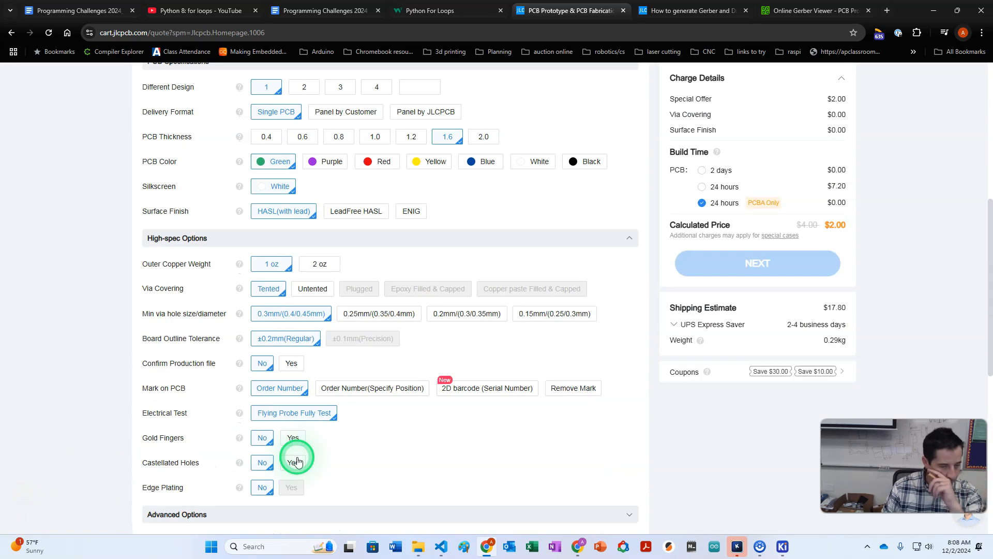
scroll(298, 460, down, 7)
scroll(297, 460, up, 5)
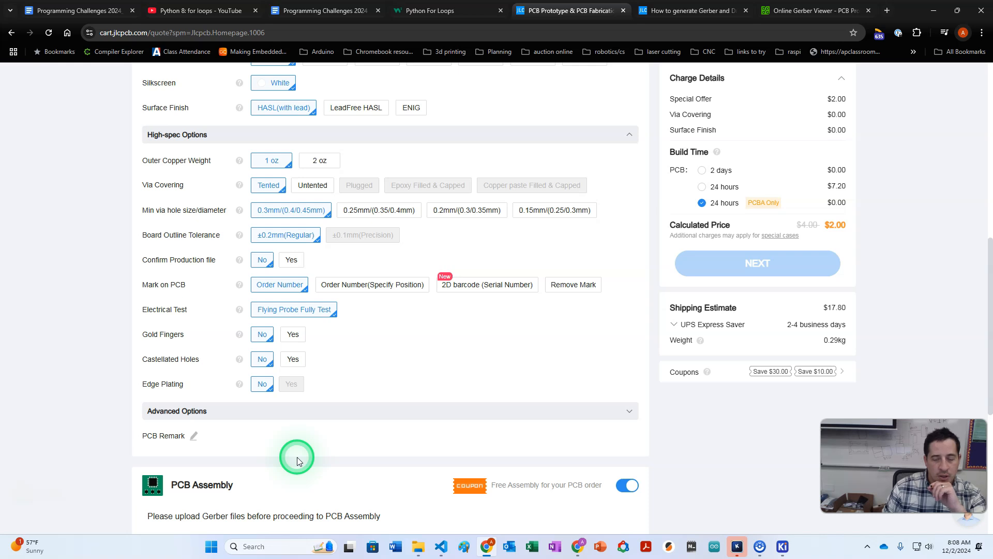